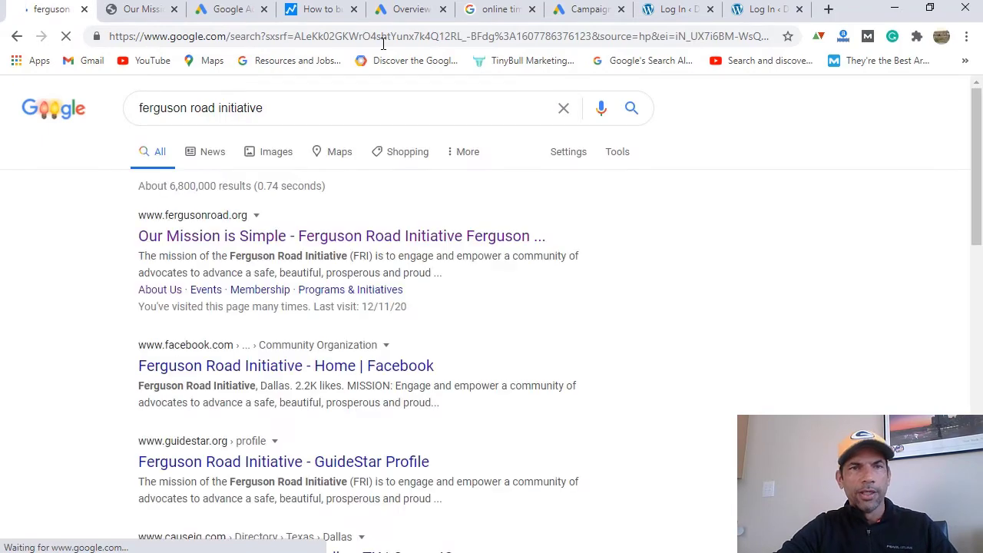
Step: Look through the Google results for "ferguson road initiative", including the sponsored ad and its sitelinks after the organic listings
scroll(361, 289, down, 10)
scroll(361, 294, down, 2)
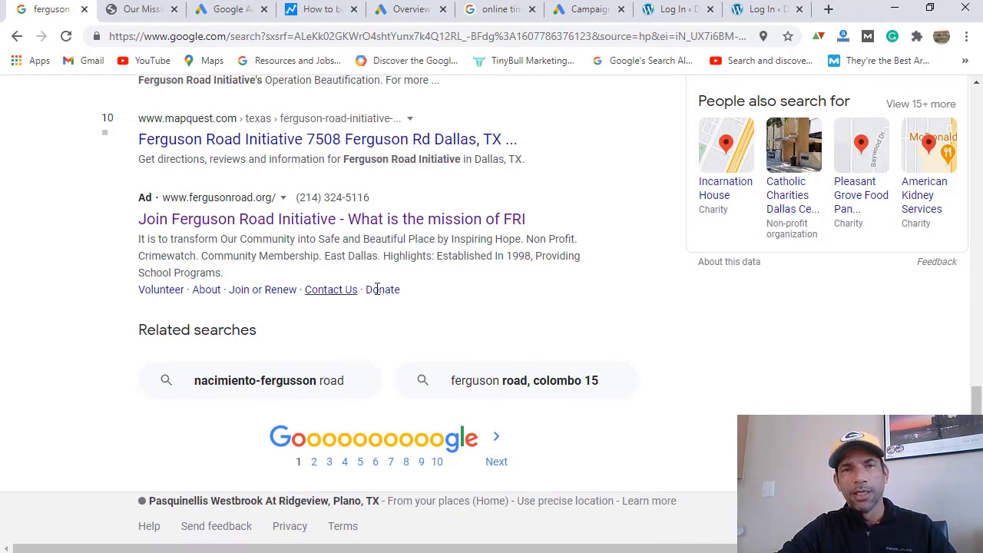
scroll(388, 293, up, 10)
scroll(388, 293, up, 2)
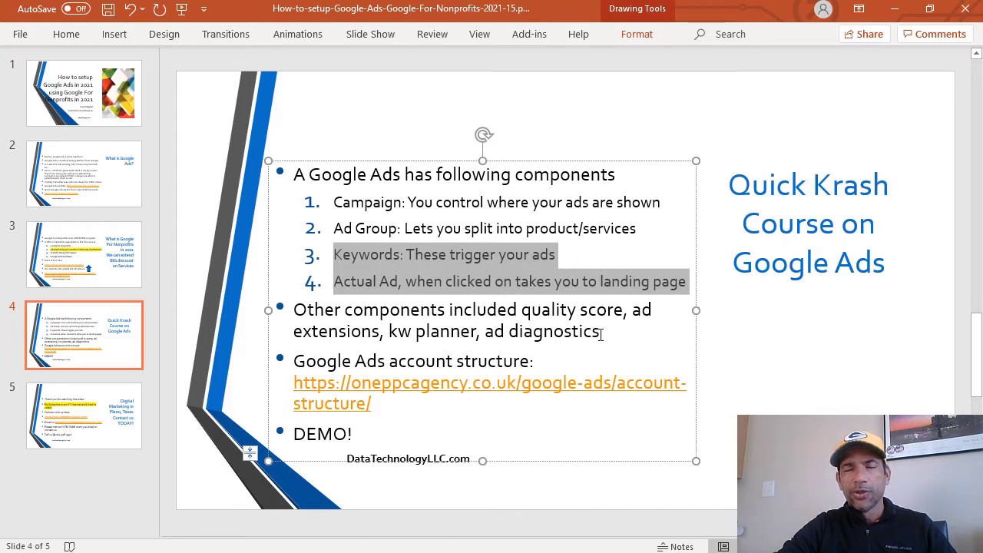
Step: In PowerPoint, highlight the slide 4 bullet on other Google Ads components, followed by the account structure link
drag(601, 332, 288, 304)
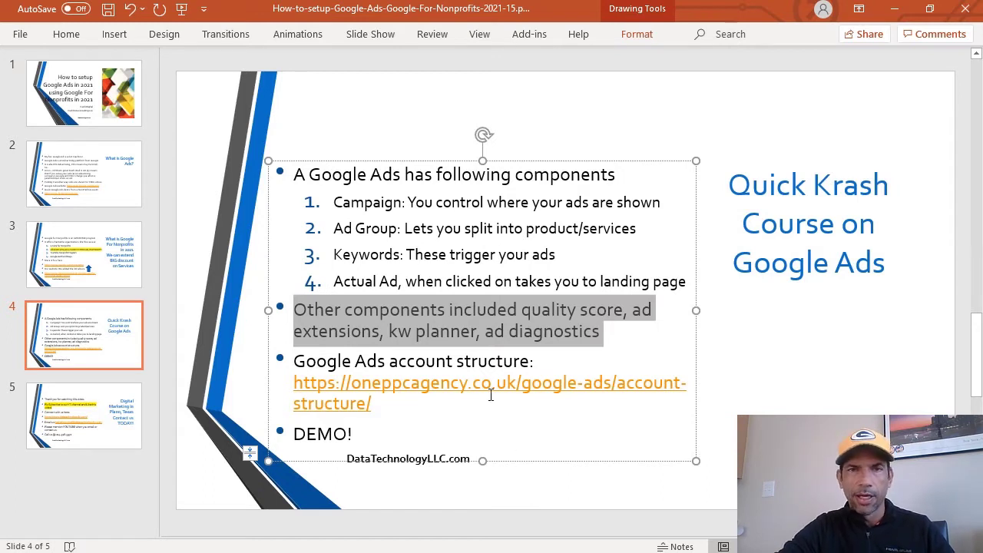
drag(372, 404, 290, 378)
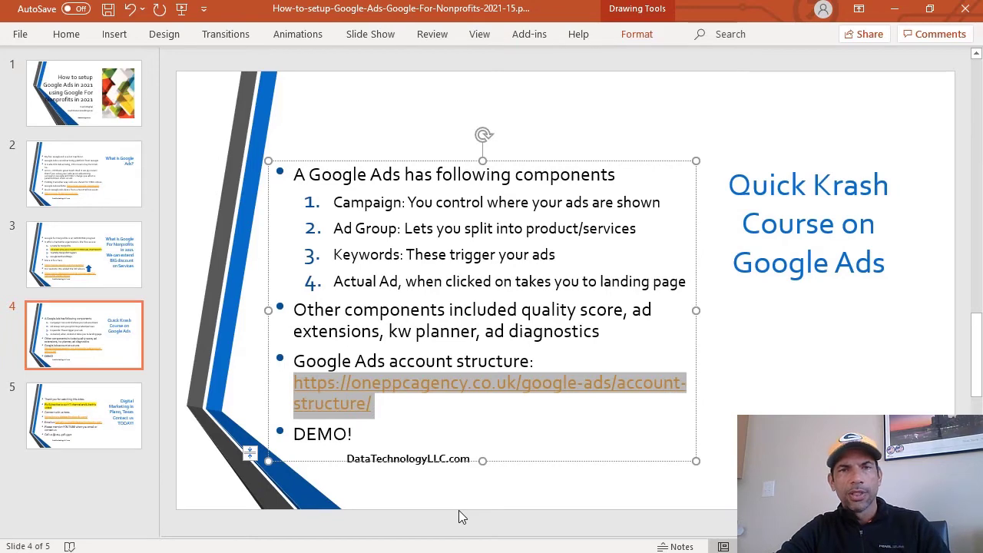
Step: Switch to Chrome, open the One PPC account structure article, dismiss its free report pop-up, and examine the account, campaign and ad group diagrams
key(alt+Tab)
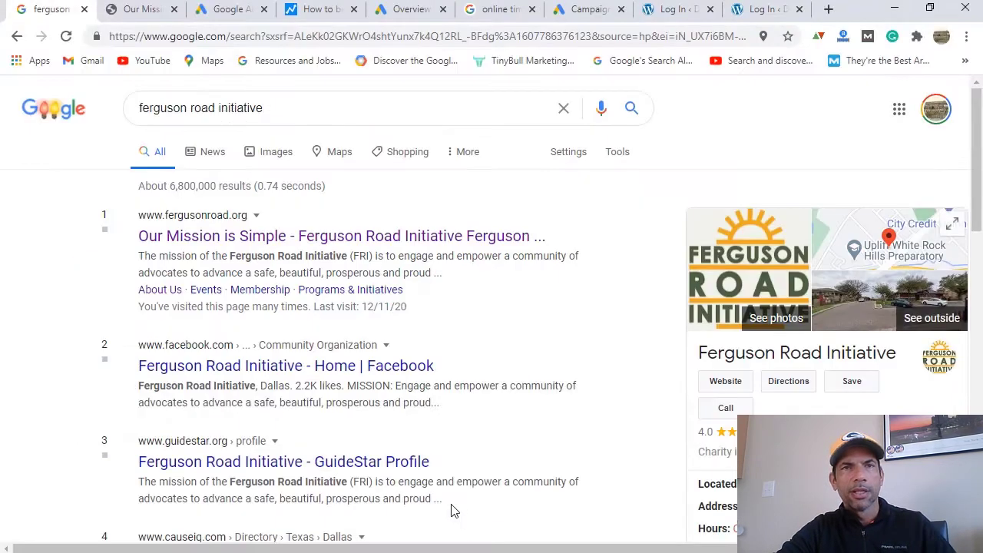
click(322, 11)
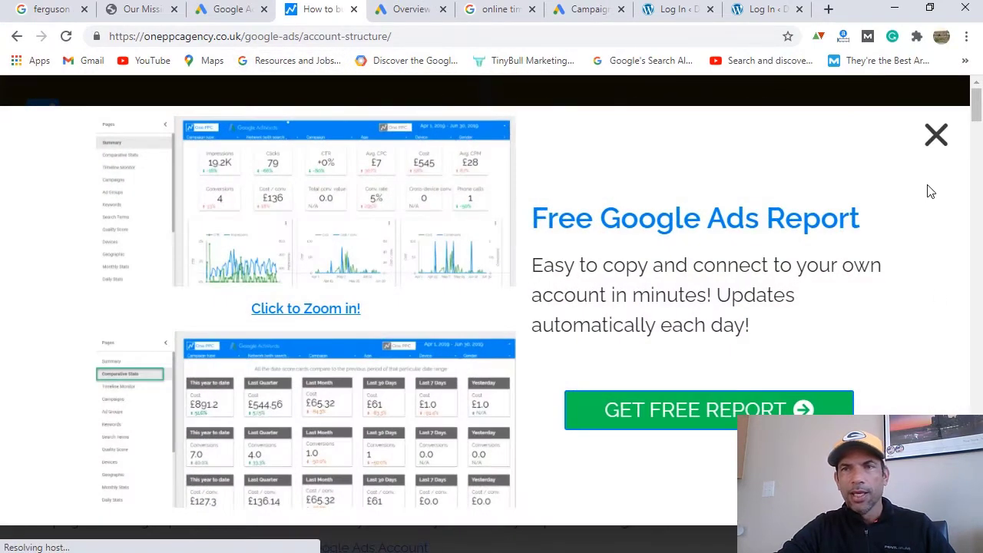
click(937, 136)
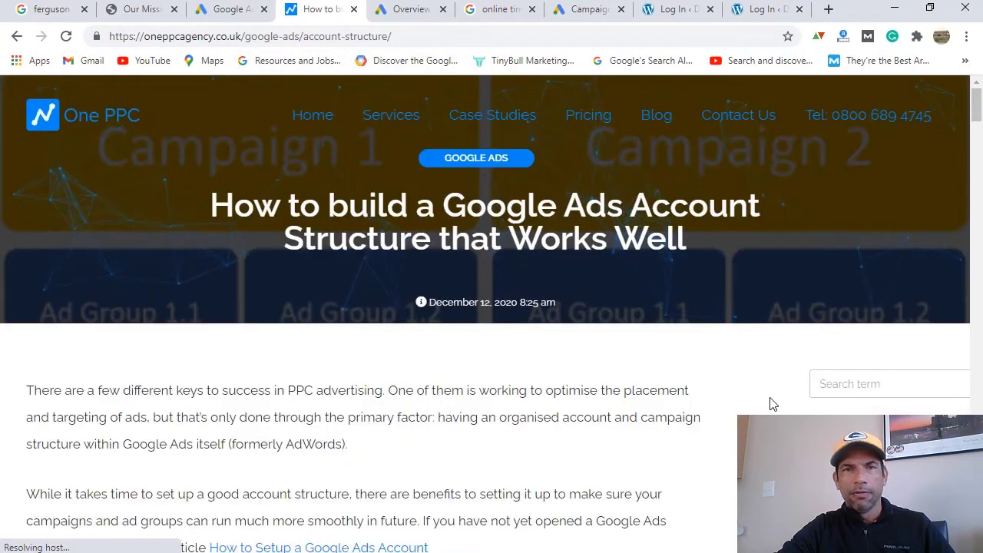
scroll(773, 404, down, 8)
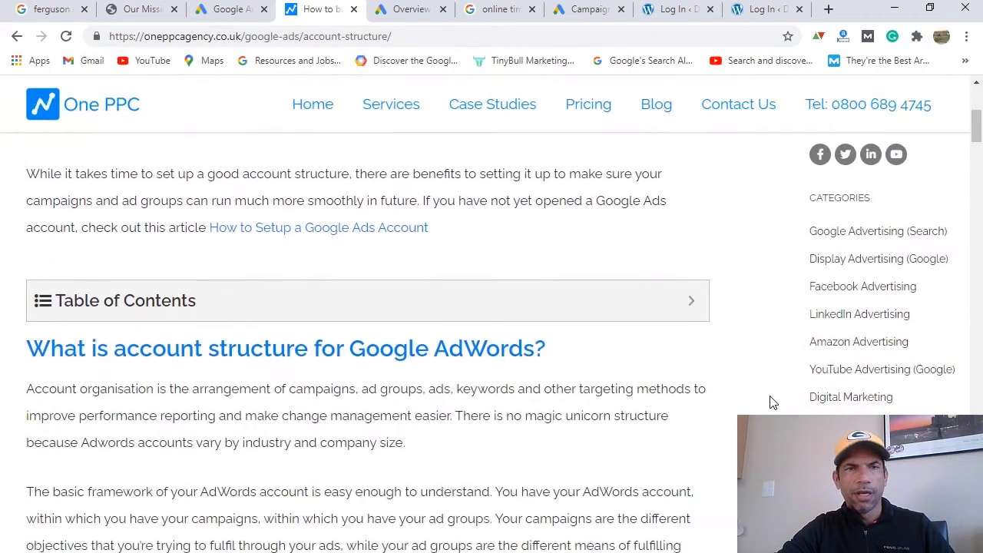
scroll(773, 404, down, 5)
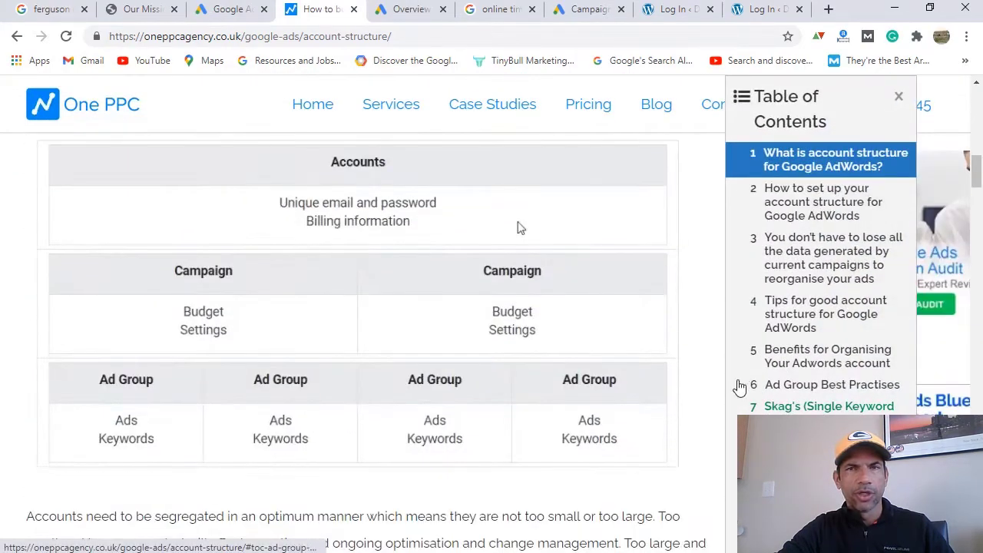
scroll(687, 368, down, 6)
scroll(686, 368, down, 12)
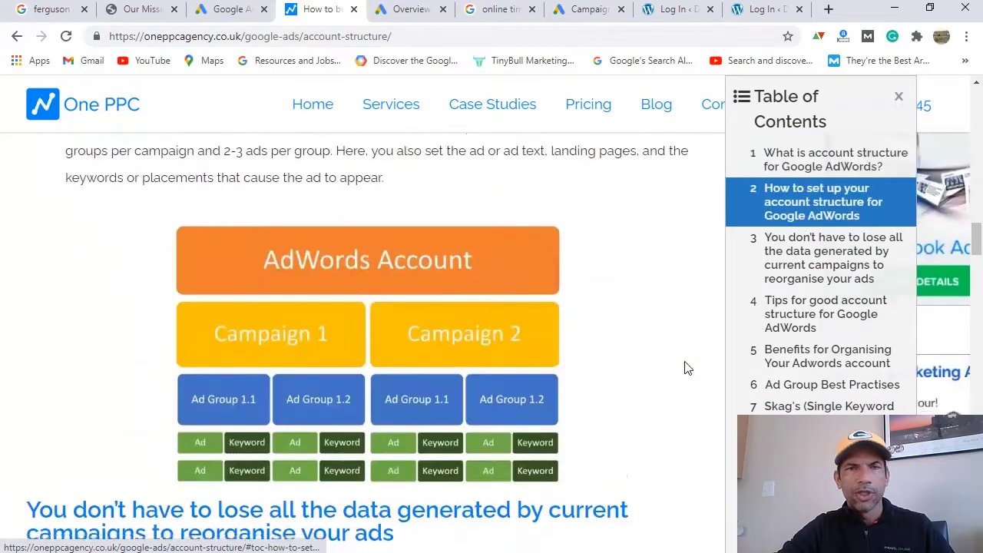
scroll(686, 368, up, 3)
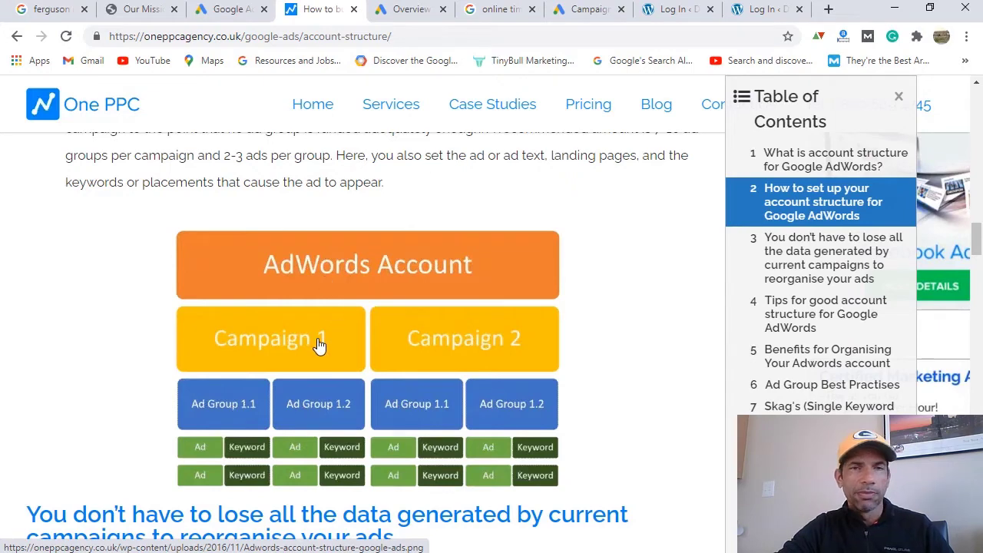
scroll(292, 338, down, 1)
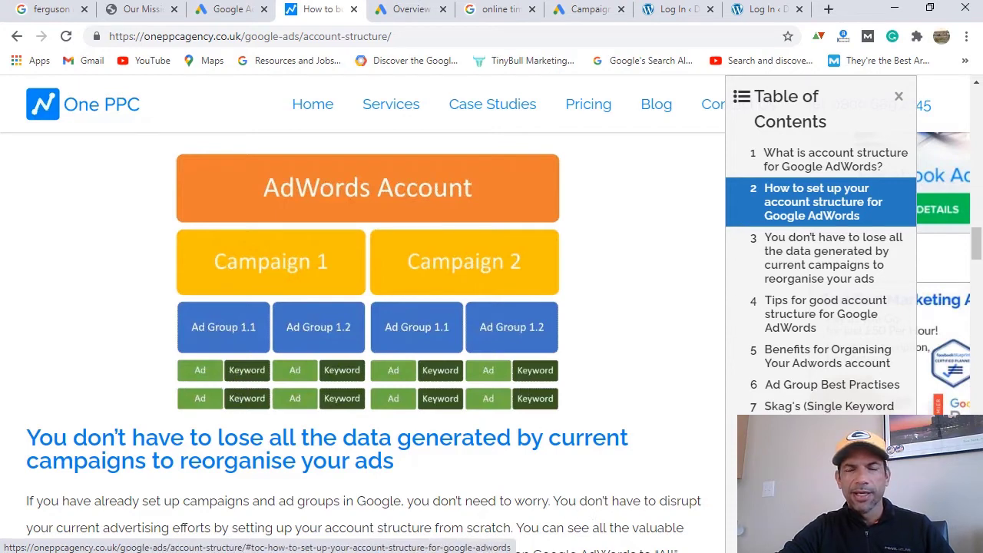
key(alt+Tab)
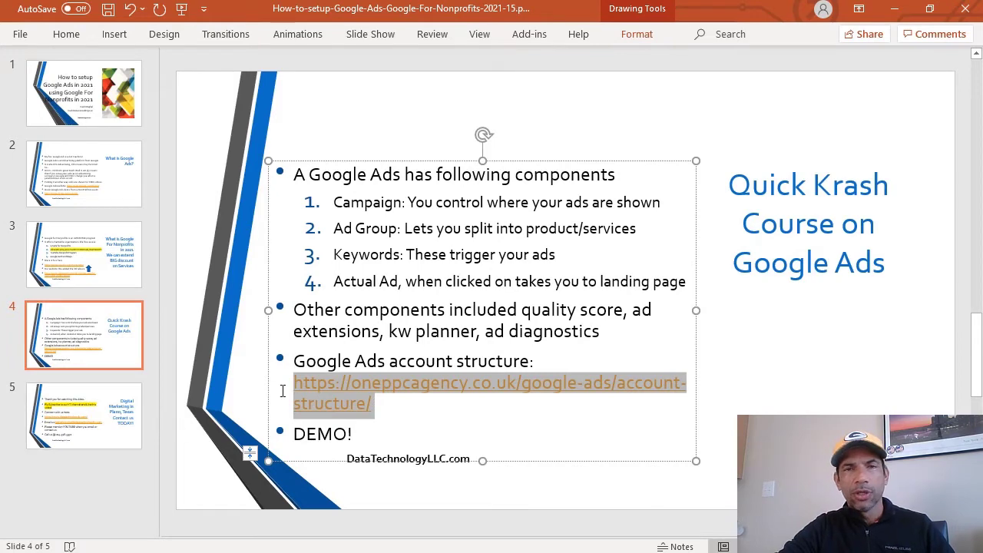
key(alt+Tab)
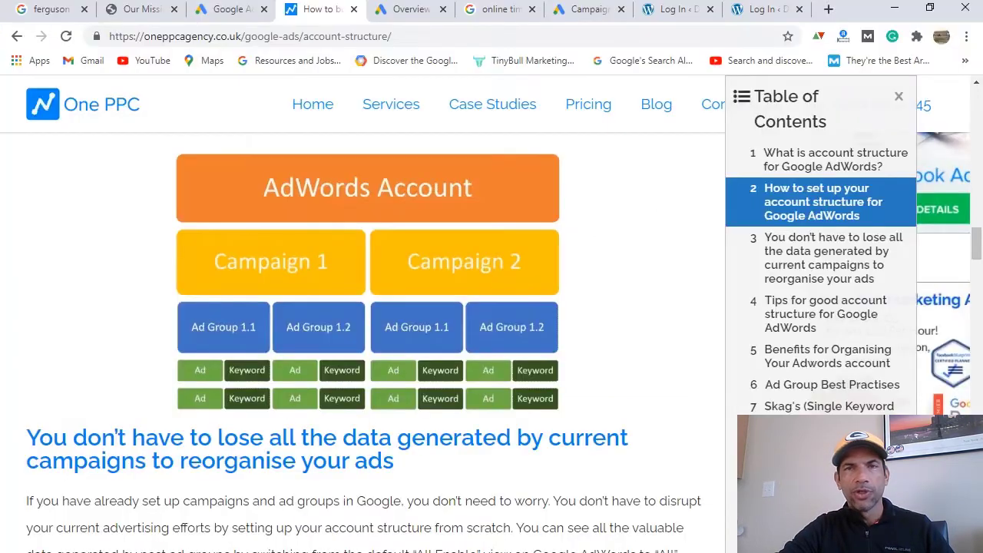
Step: Open the Google Ads overview of the NTGD 2020 campaign and review its clicks, impressions and cost
click(248, 8)
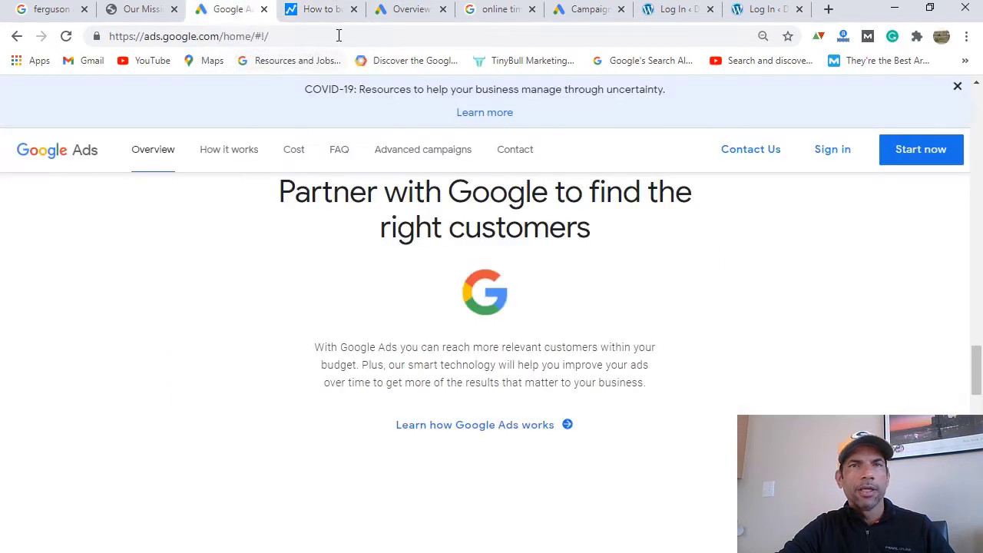
click(410, 9)
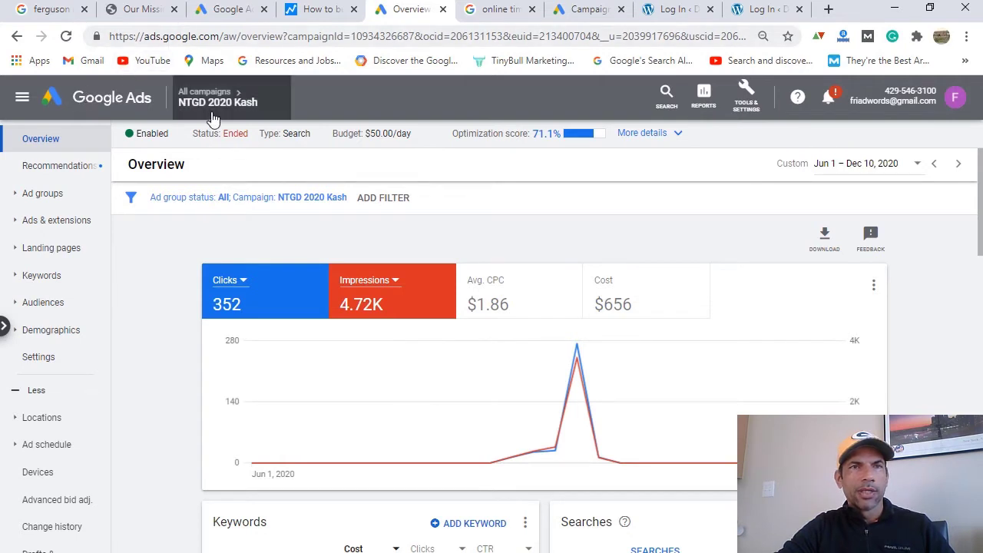
mouse_move(207, 117)
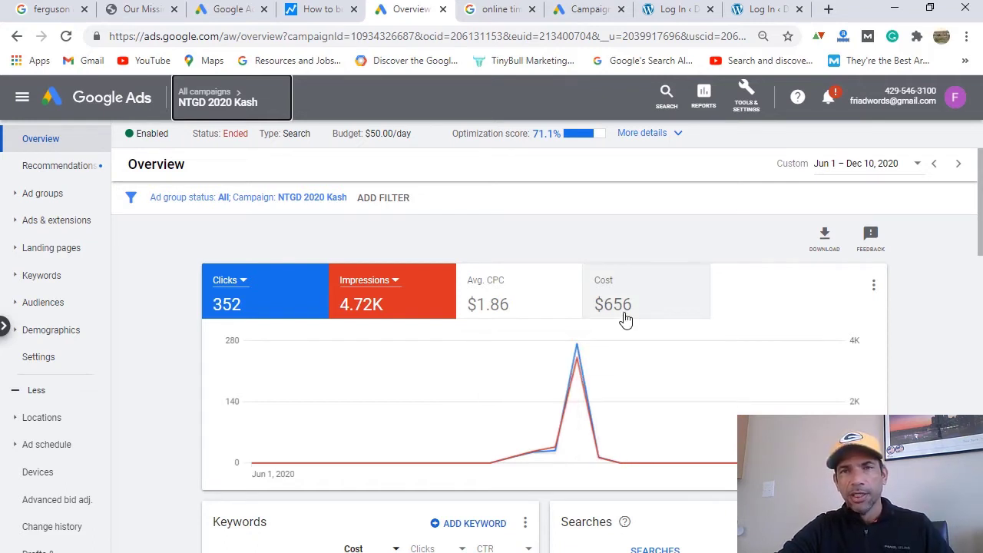
mouse_move(626, 319)
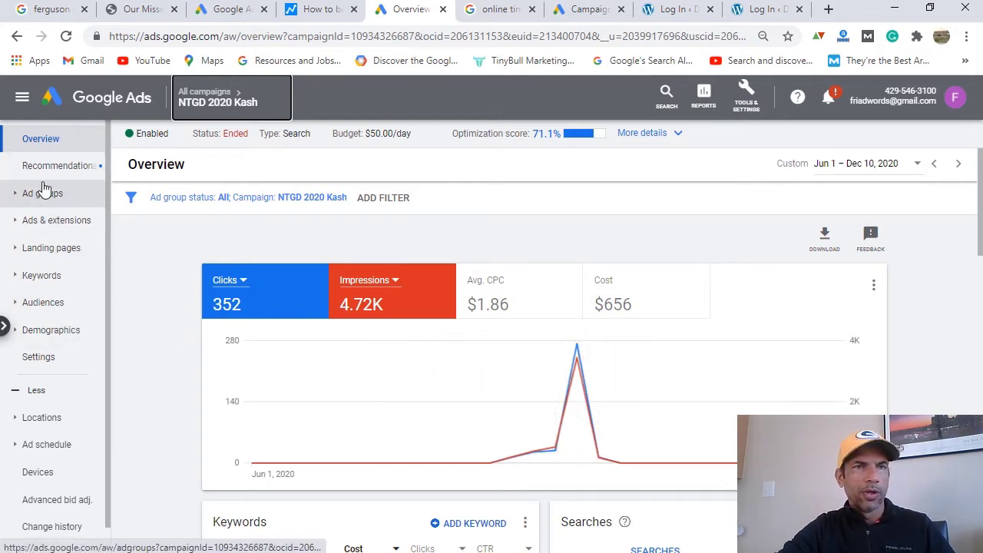
Step: Go to the list of all campaigns and start creating a new campaign
click(200, 97)
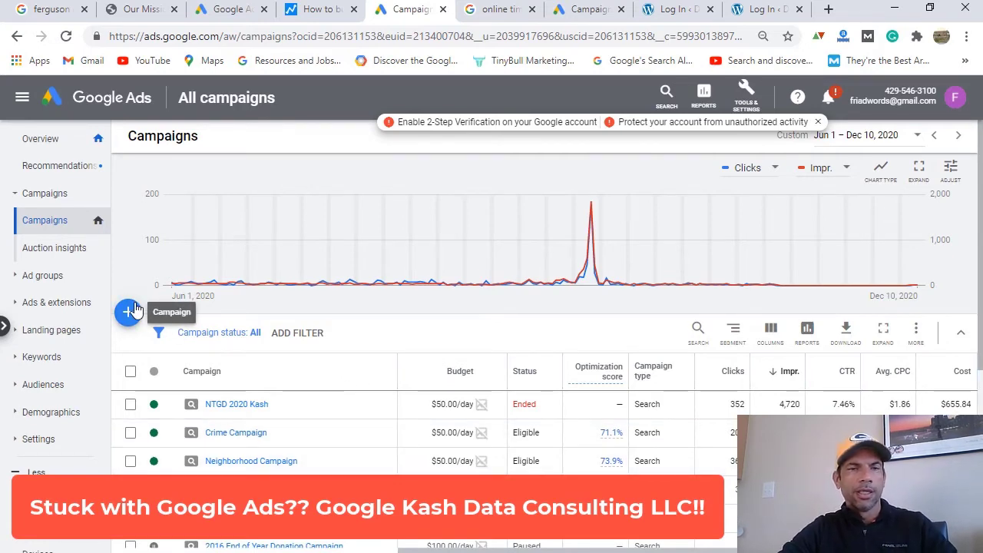
key(XF86MonBrightnessUp)
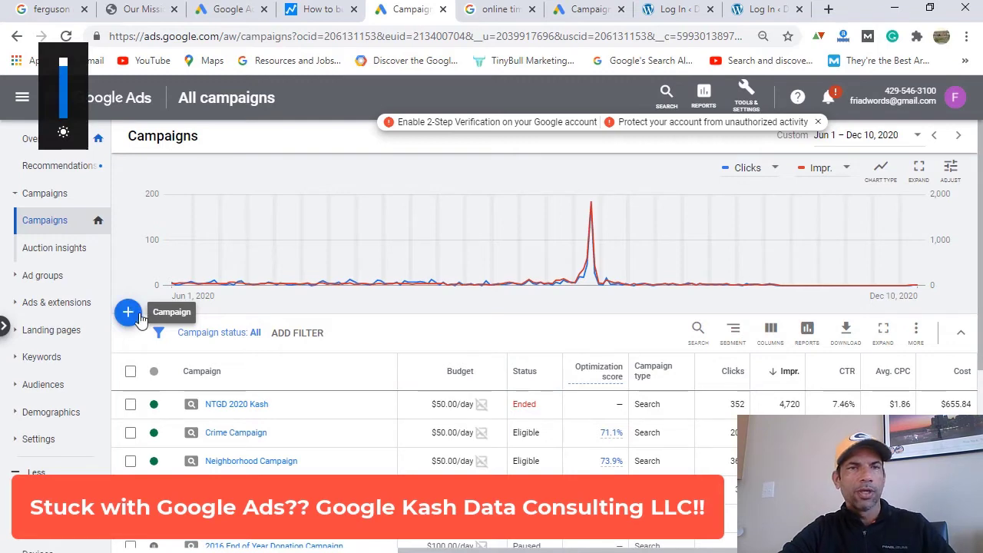
click(136, 321)
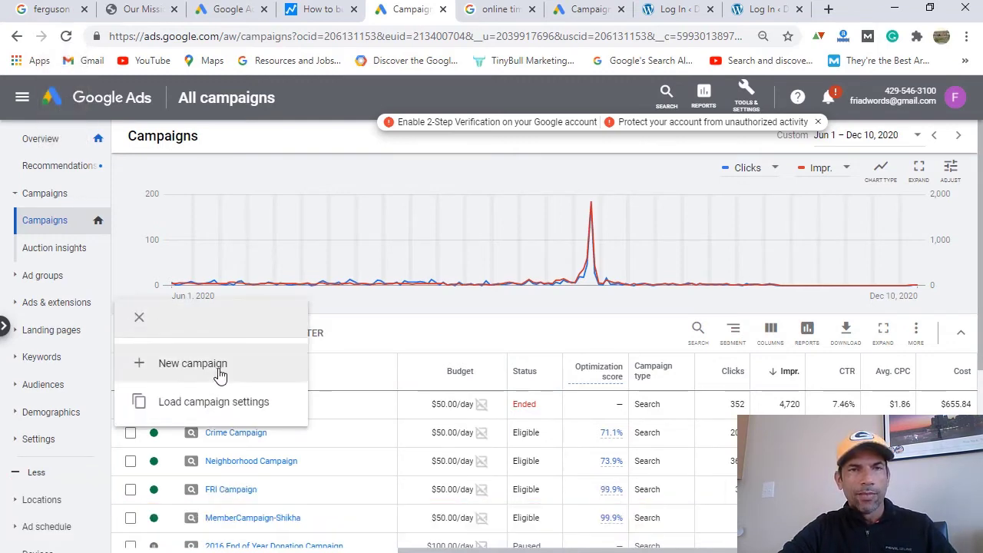
click(220, 372)
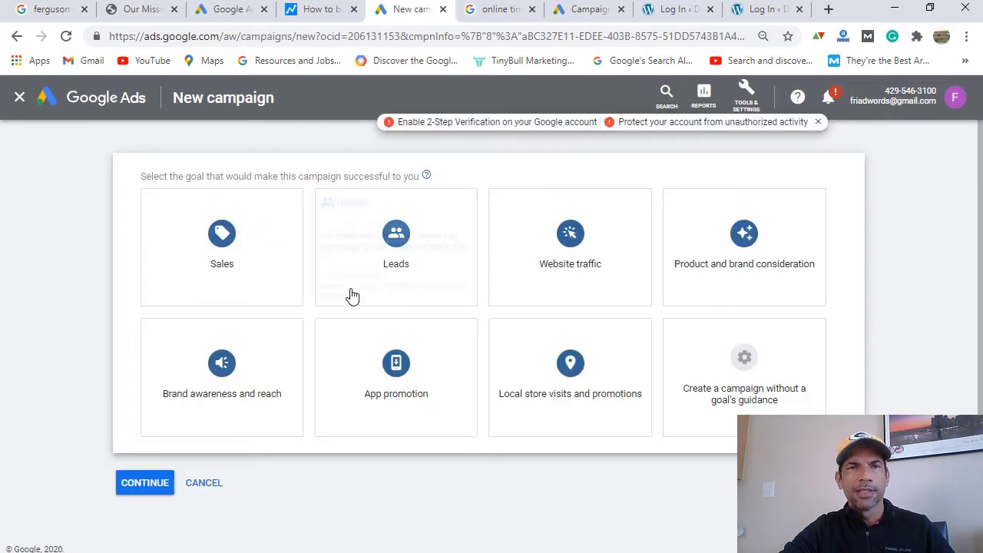
Step: Choose Website traffic as the campaign goal and Search as the campaign type
click(548, 257)
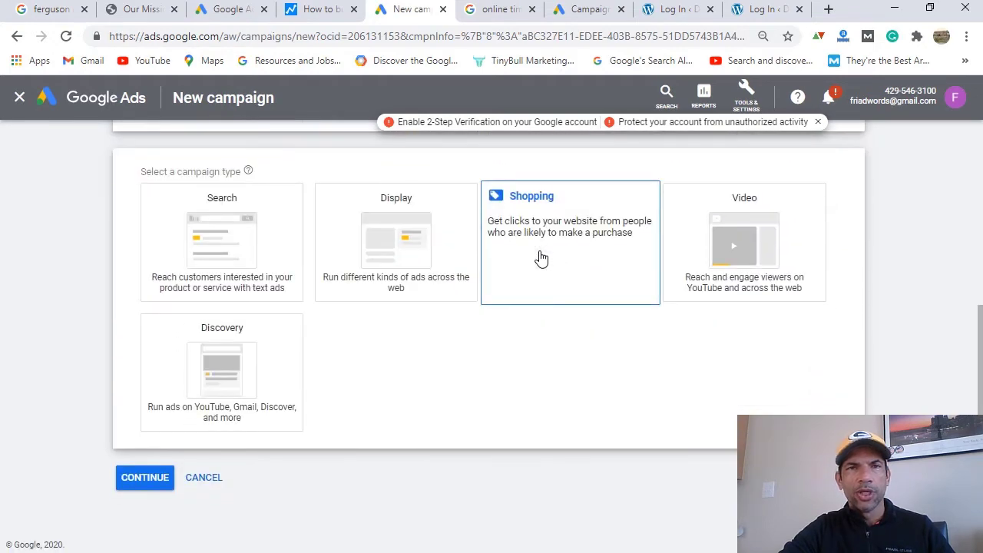
click(215, 255)
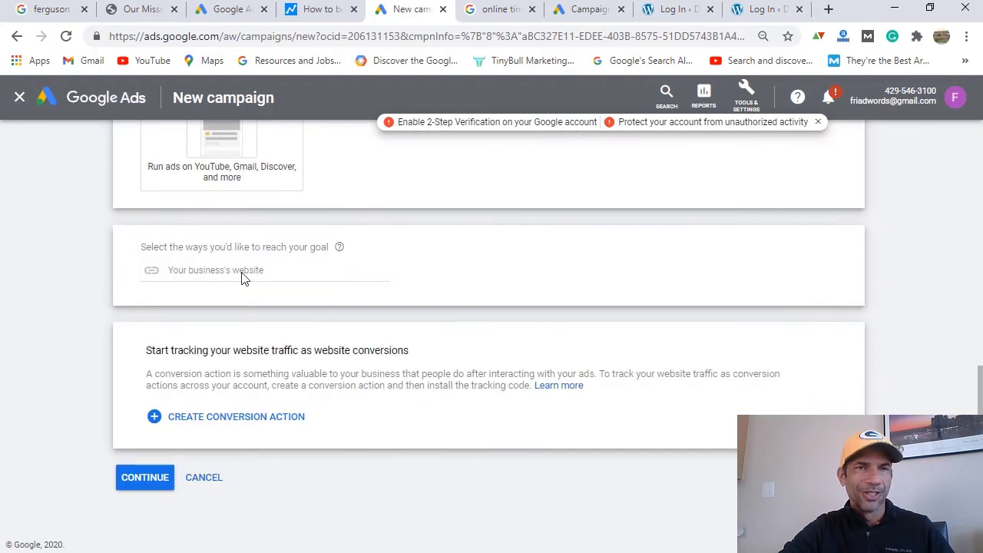
scroll(357, 343, up, 3)
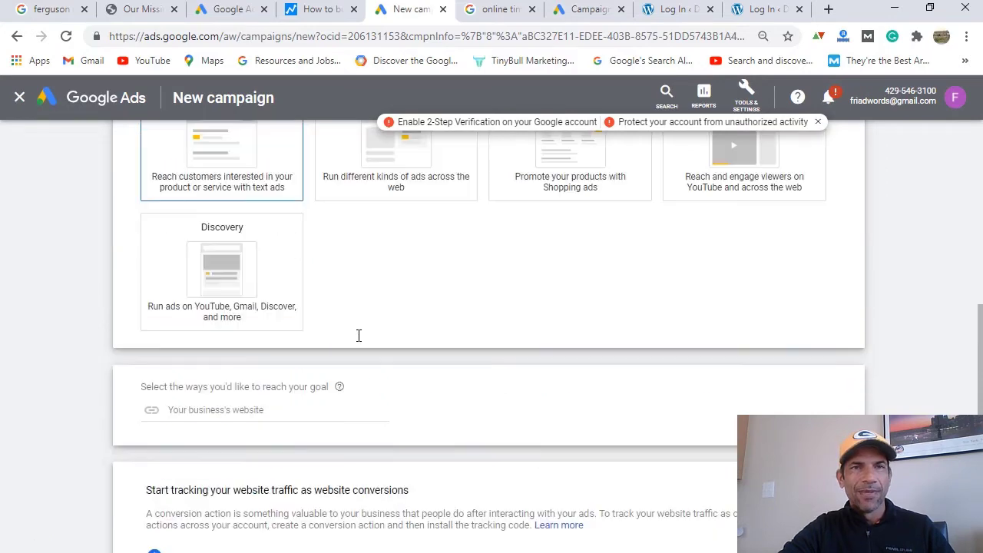
scroll(359, 343, up, 3)
scroll(360, 342, down, 3)
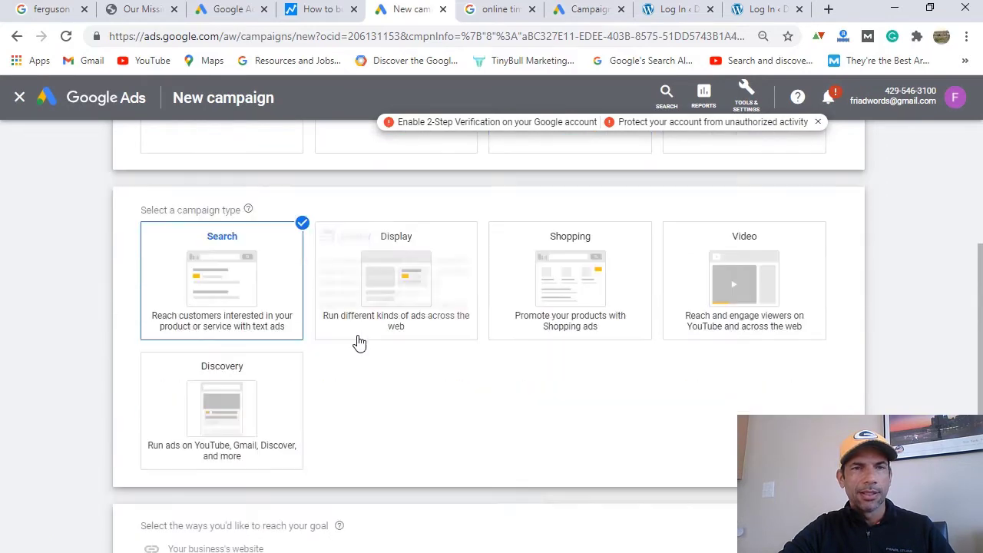
scroll(357, 343, down, 3)
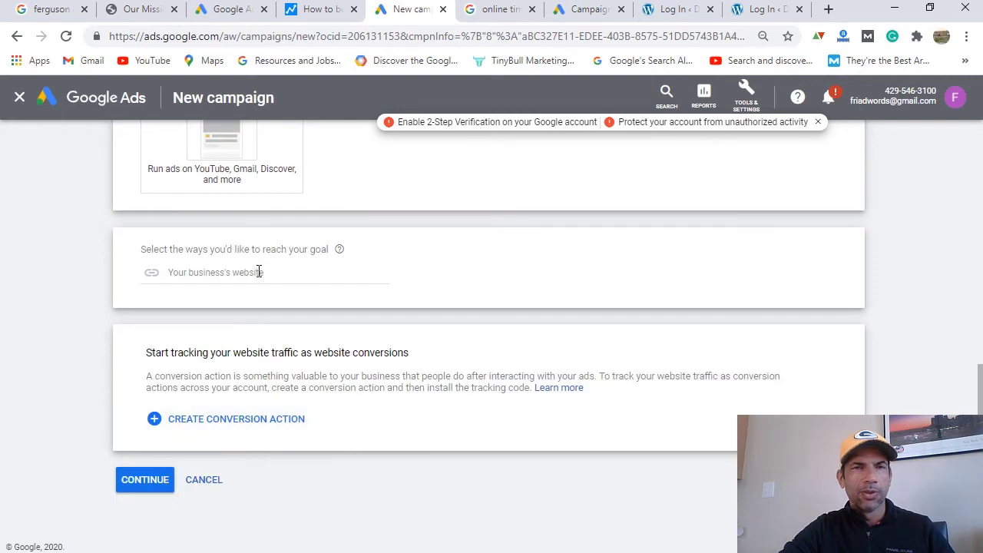
Step: Go back to the Ferguson Road Initiative's Donate 2020 page and copy its URL for the campaign's business website
click(282, 286)
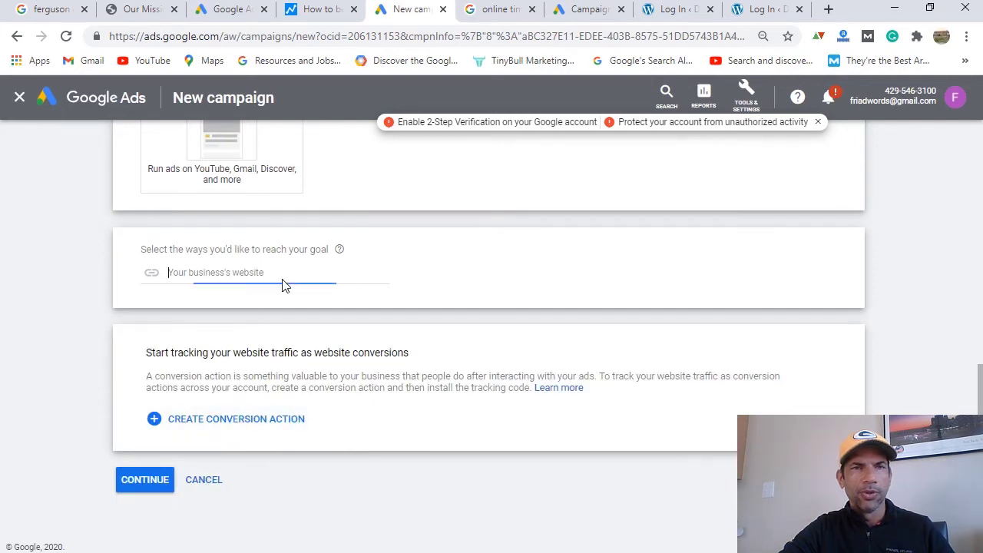
scroll(253, 160, up, 1)
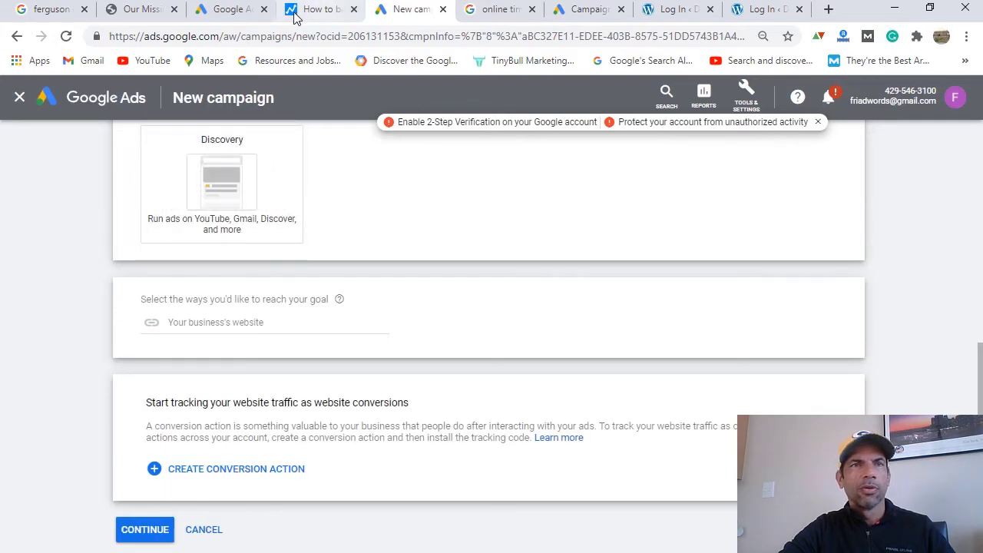
click(130, 10)
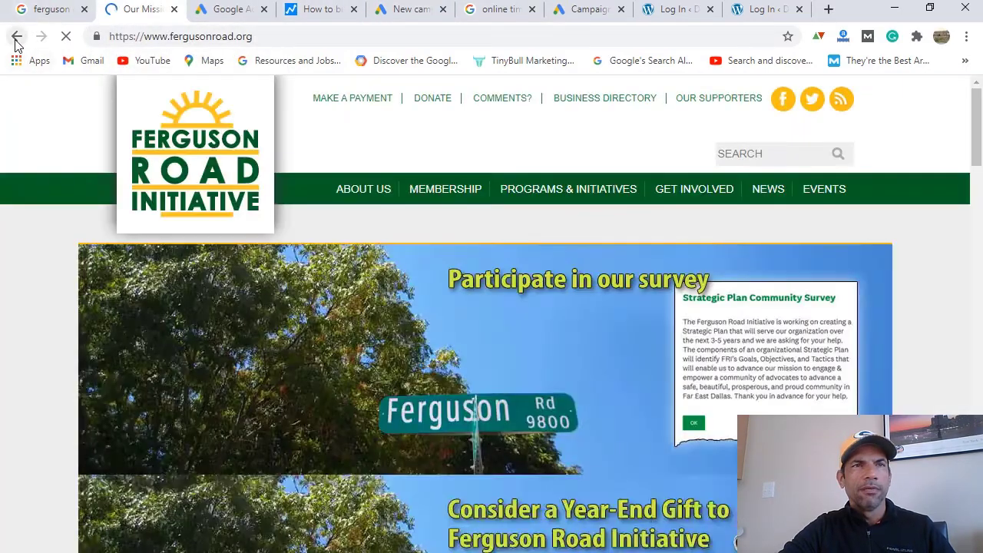
click(16, 38)
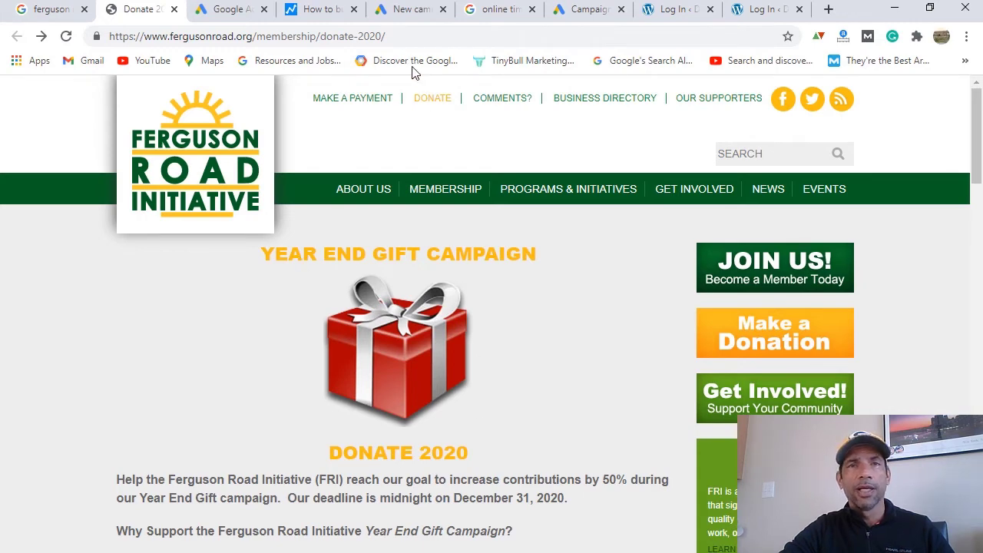
click(405, 38)
key(ctrl+c)
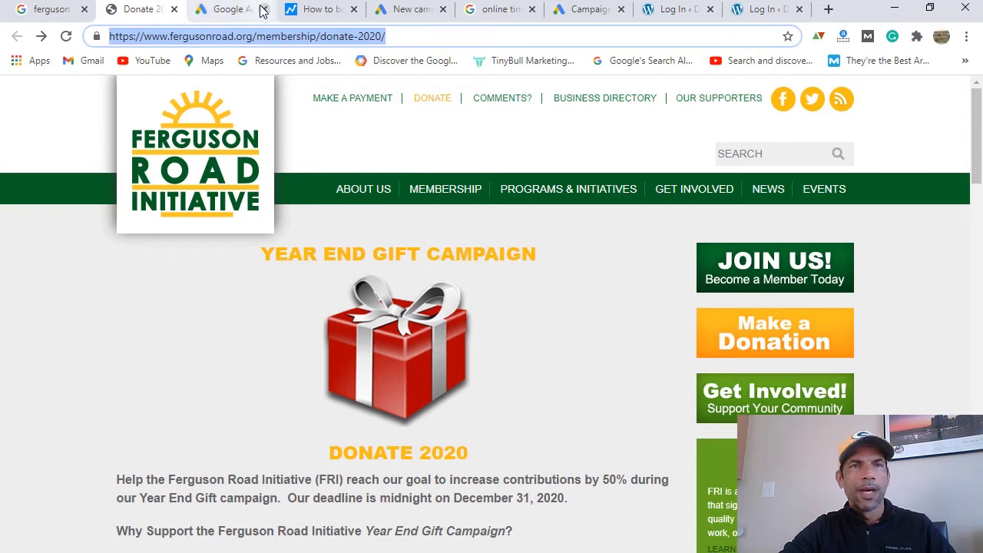
Step: Close the Google Ads home page tab and return to the new campaign form
click(225, 10)
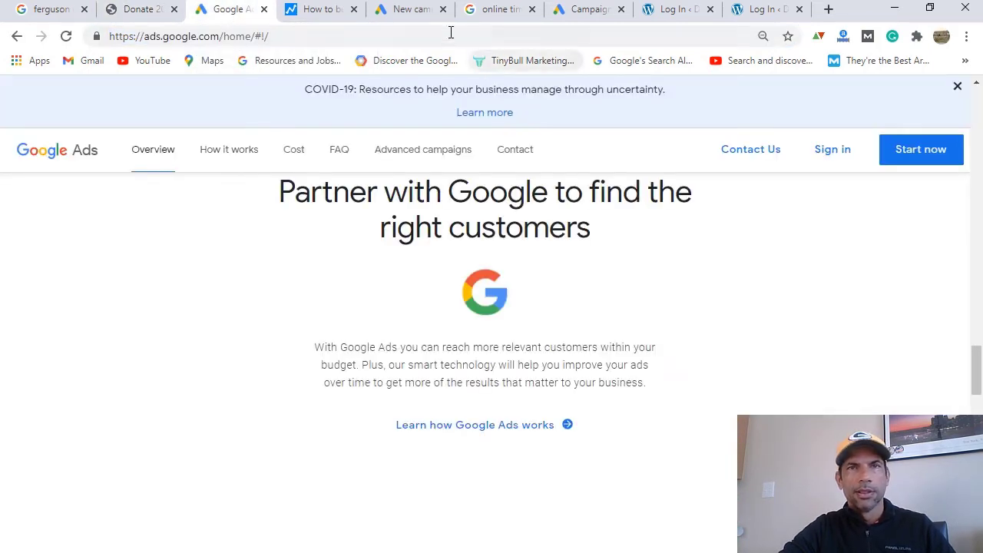
click(264, 10)
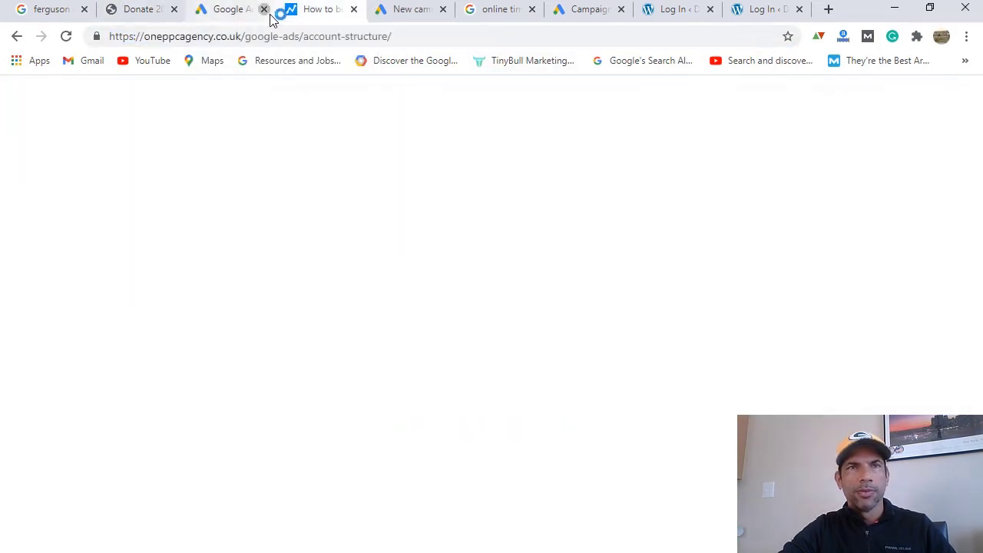
click(339, 13)
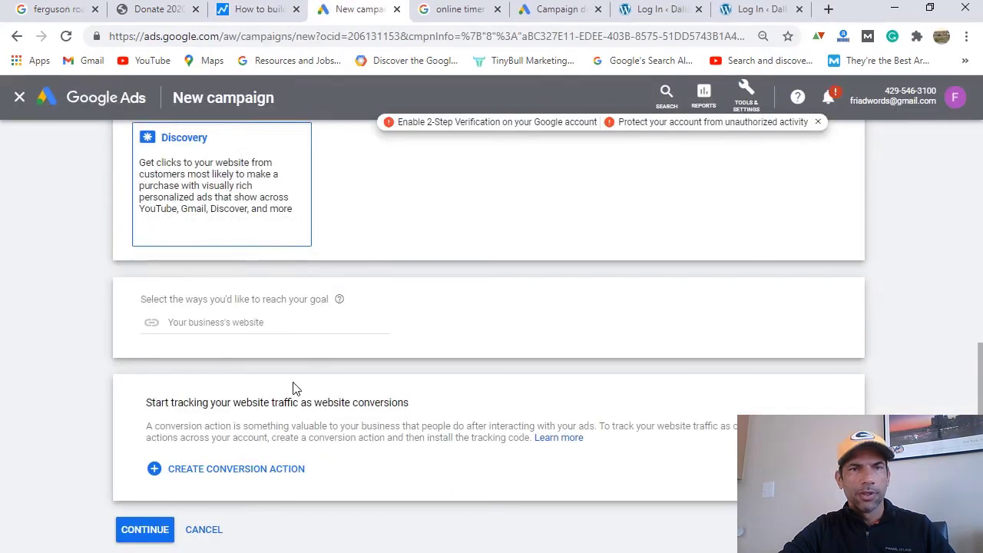
Step: Enter the copied Donate 2020 page URL as the business website and continue to the campaign settings
click(252, 321)
key(ctrl+v)
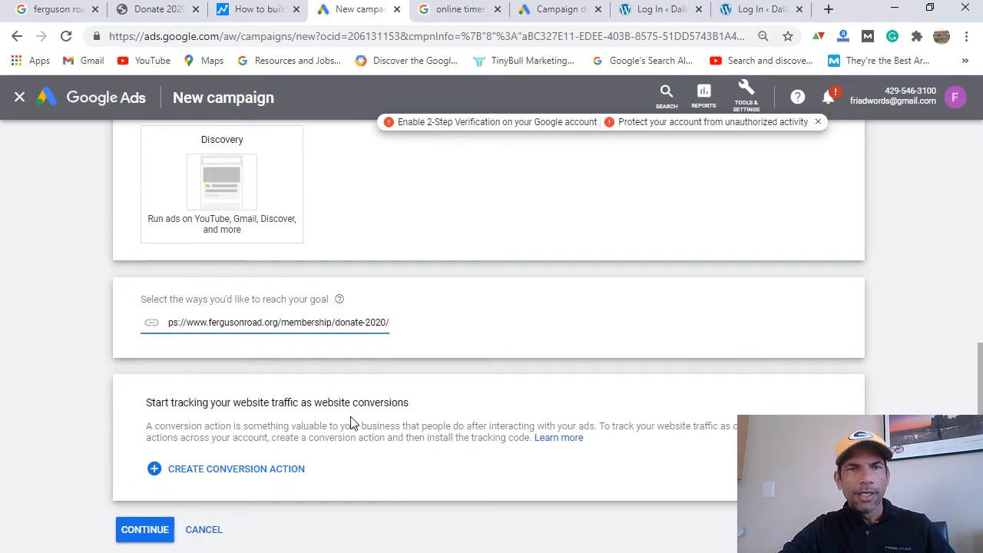
scroll(375, 422, up, 7)
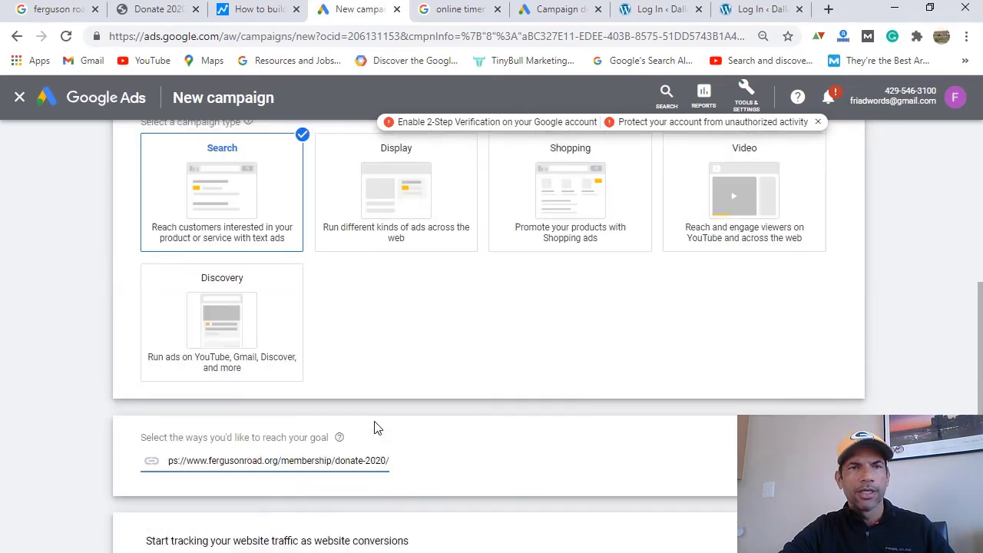
scroll(376, 428, up, 1)
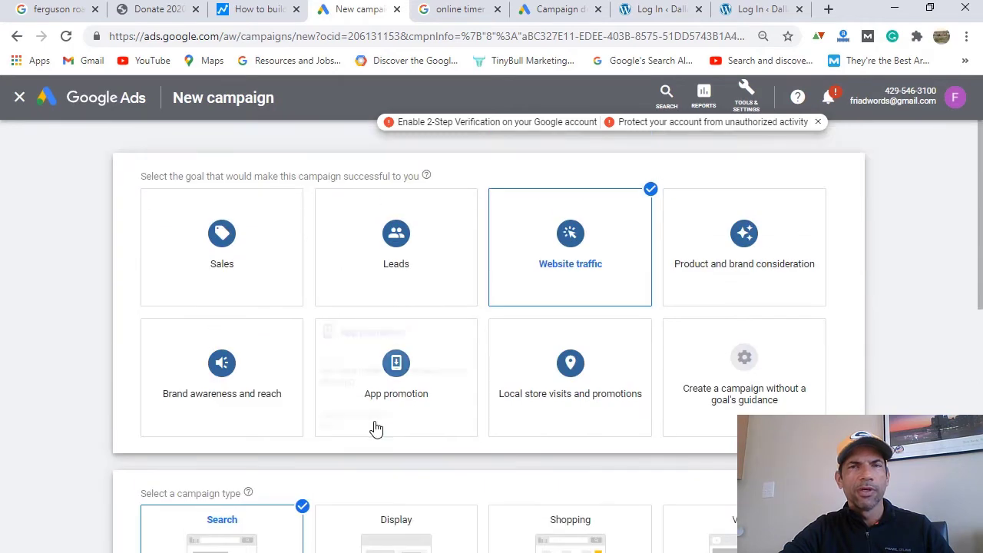
scroll(311, 510, down, 1)
scroll(164, 445, down, 5)
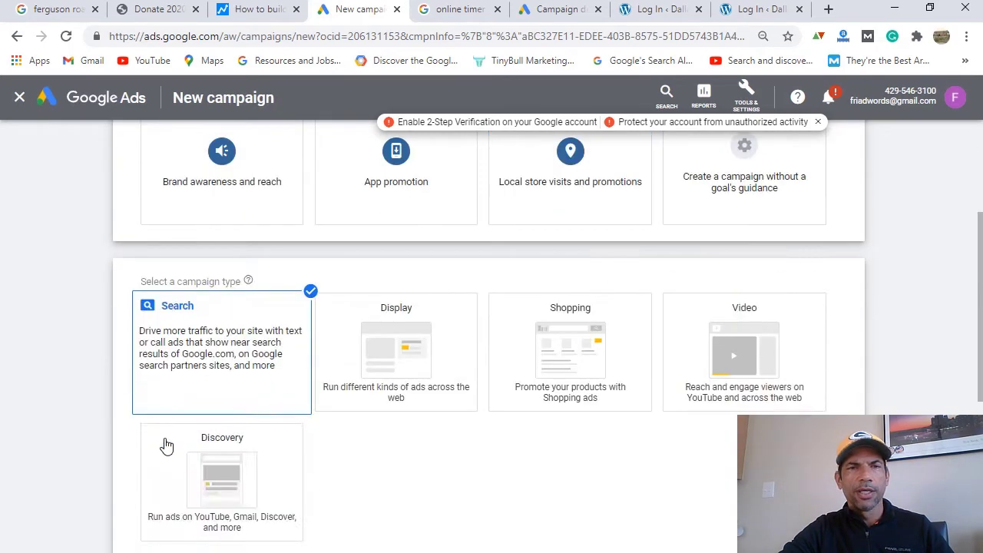
scroll(138, 460, down, 2)
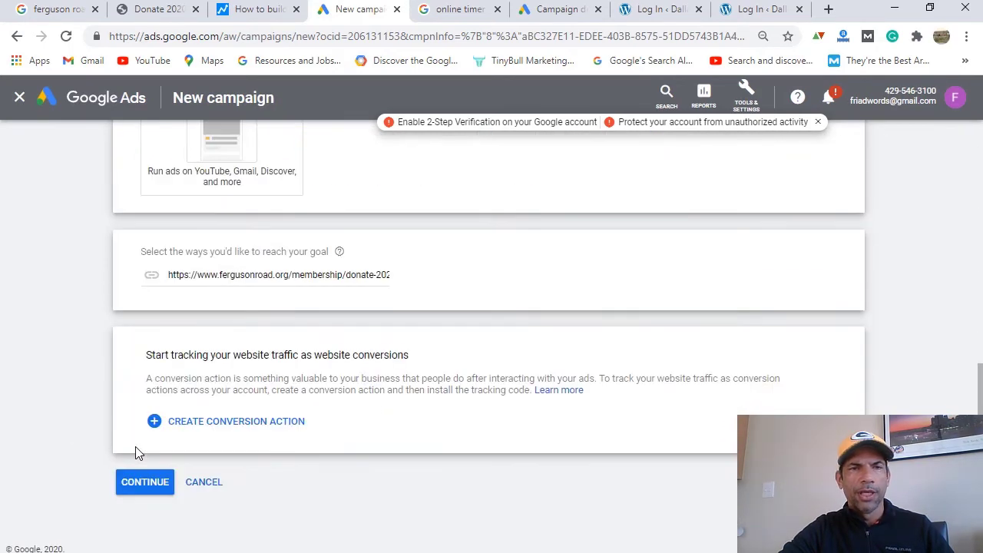
click(145, 478)
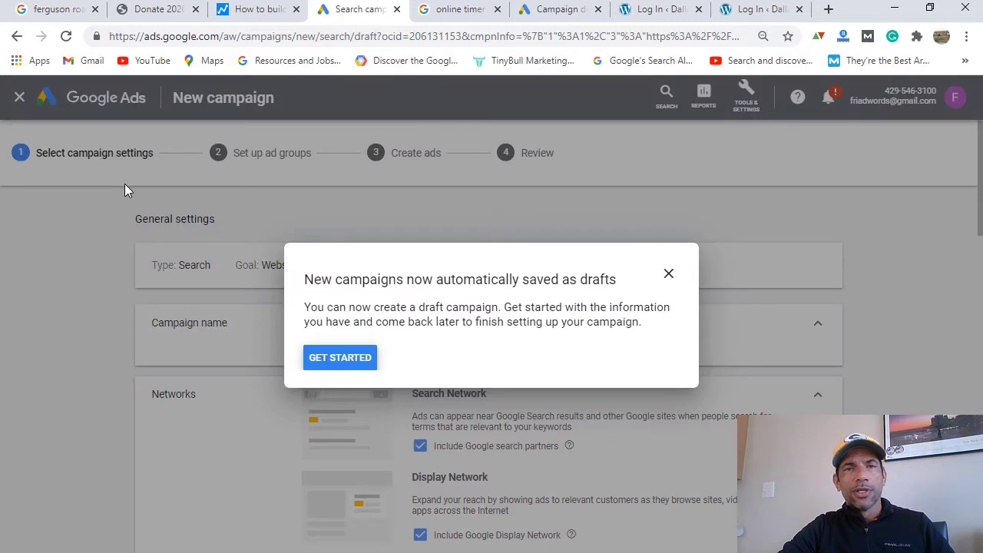
Step: Exit the draft campaign guide and dismiss the desktop notification and the account security alert
click(669, 275)
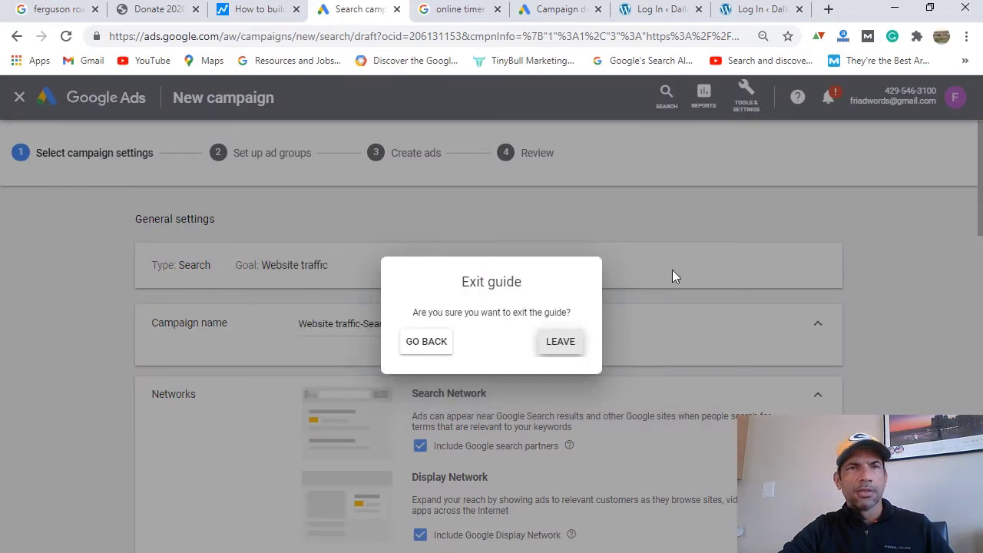
click(553, 346)
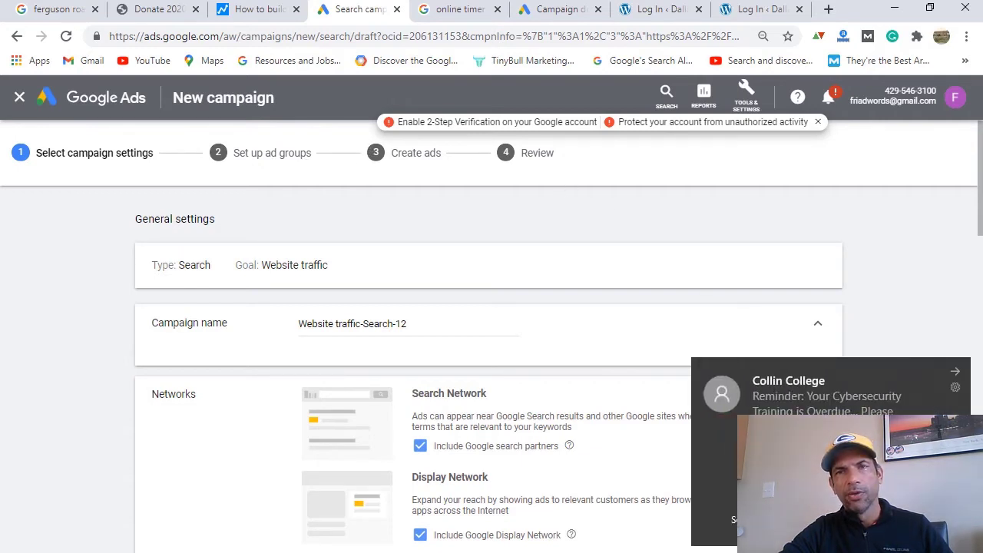
click(954, 371)
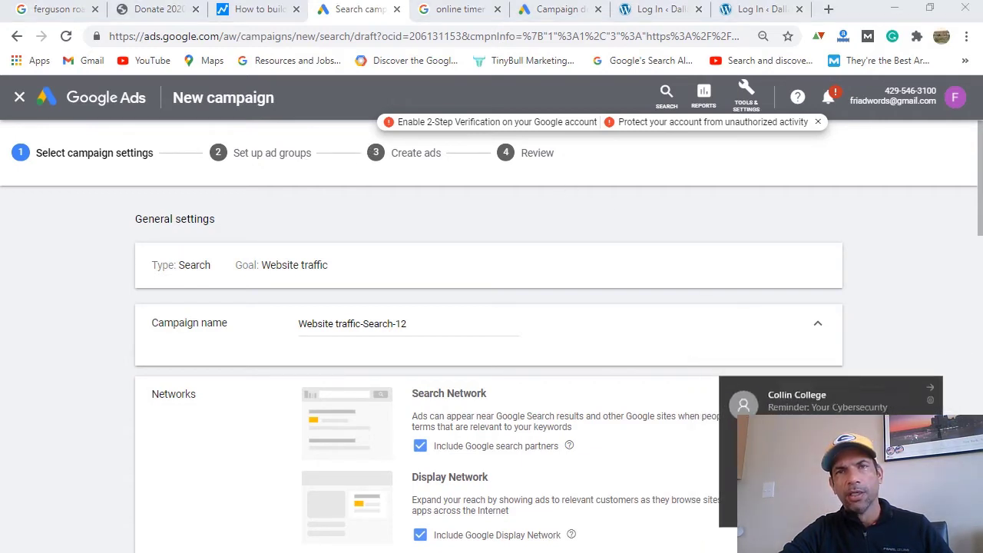
click(819, 126)
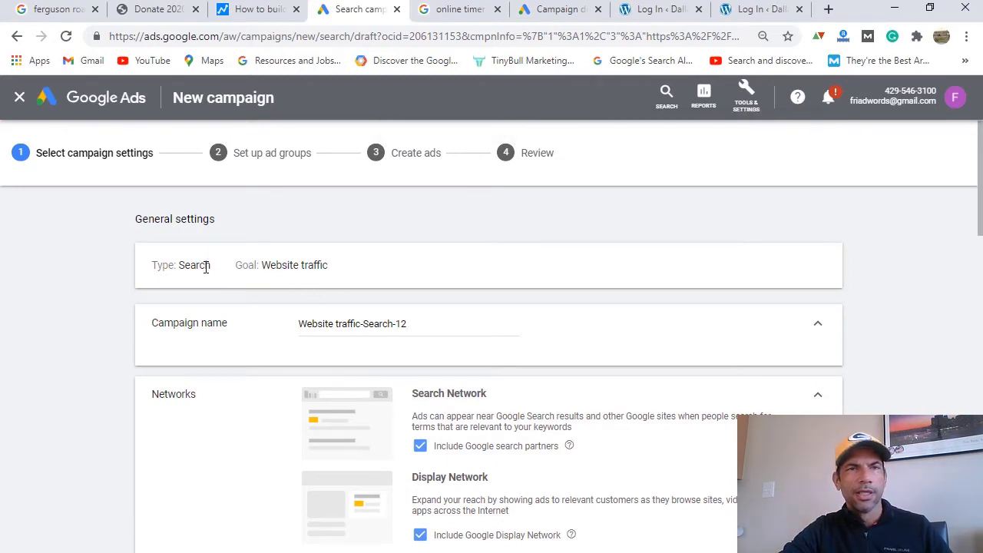
Step: Name the campaign "Website traffic-Holiday-Giving"
click(432, 326)
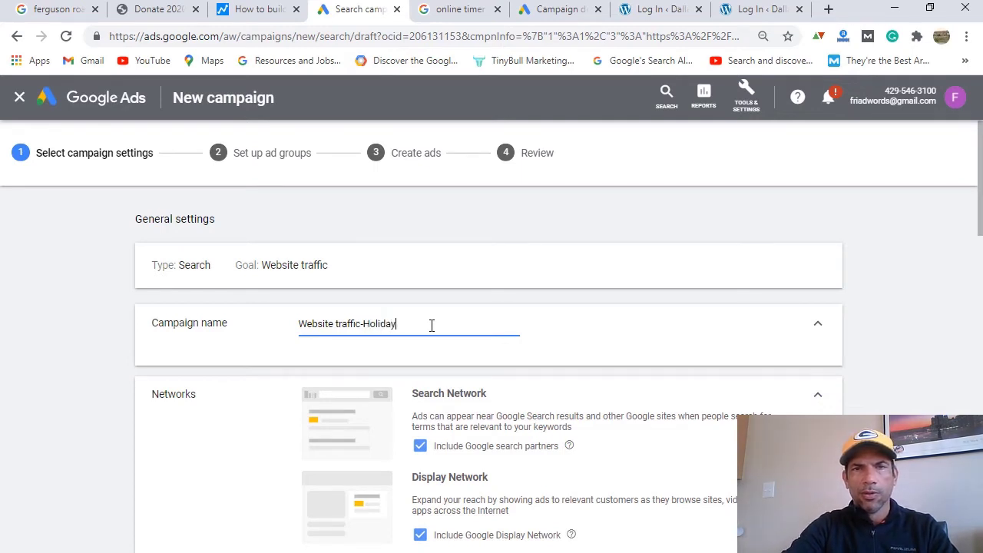
text(Holiday-Giv)
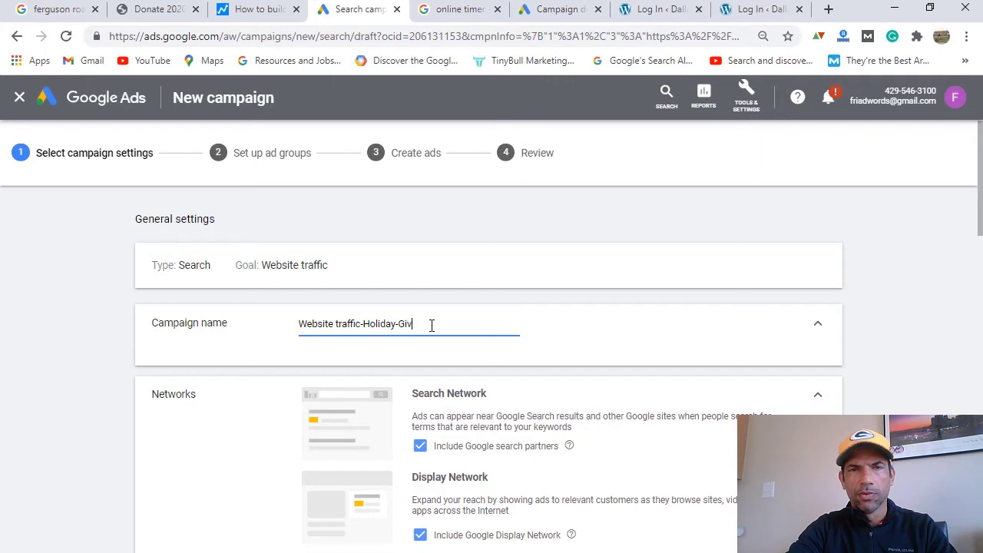
text(ing)
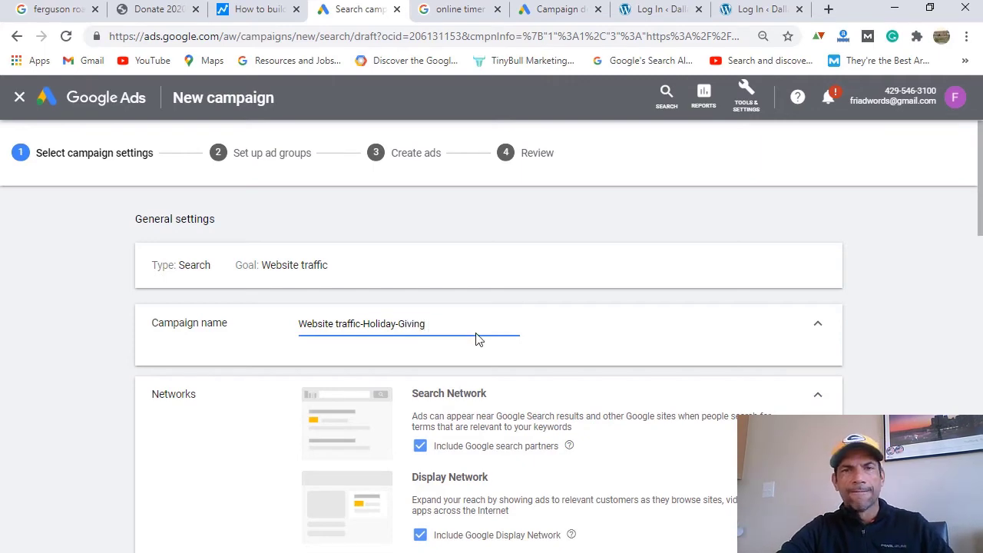
Step: Set the campaign's target location to United States
scroll(499, 361, down, 1)
scroll(515, 381, down, 1)
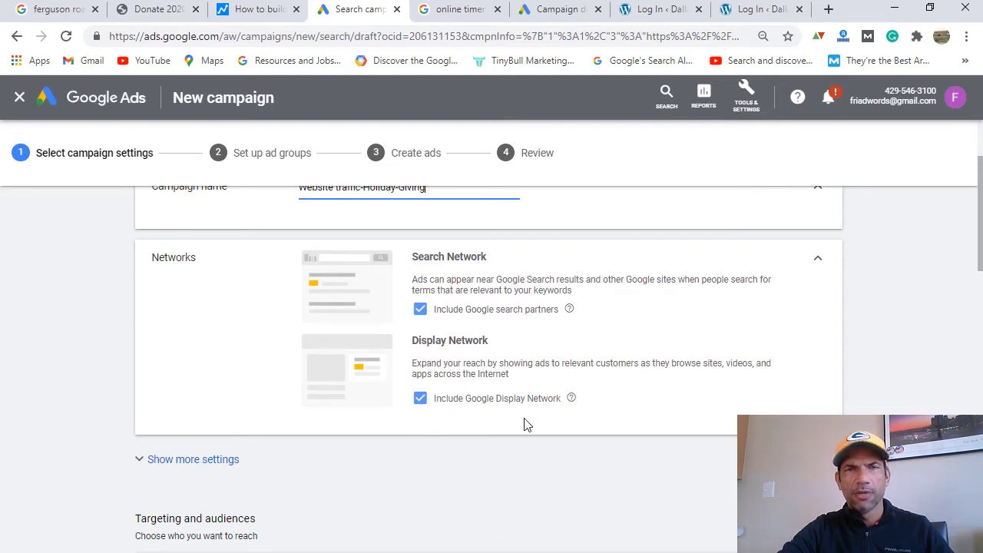
scroll(526, 425, down, 4)
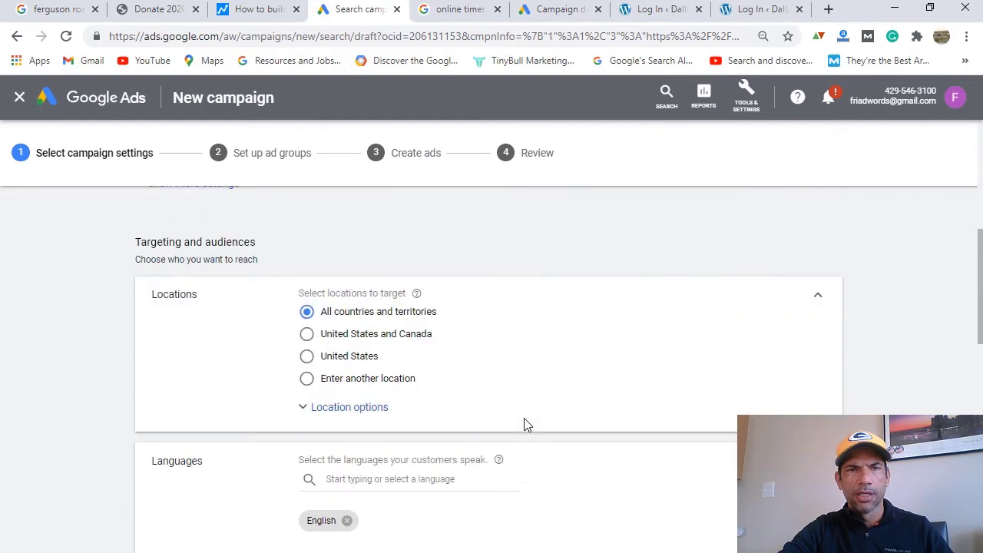
click(308, 359)
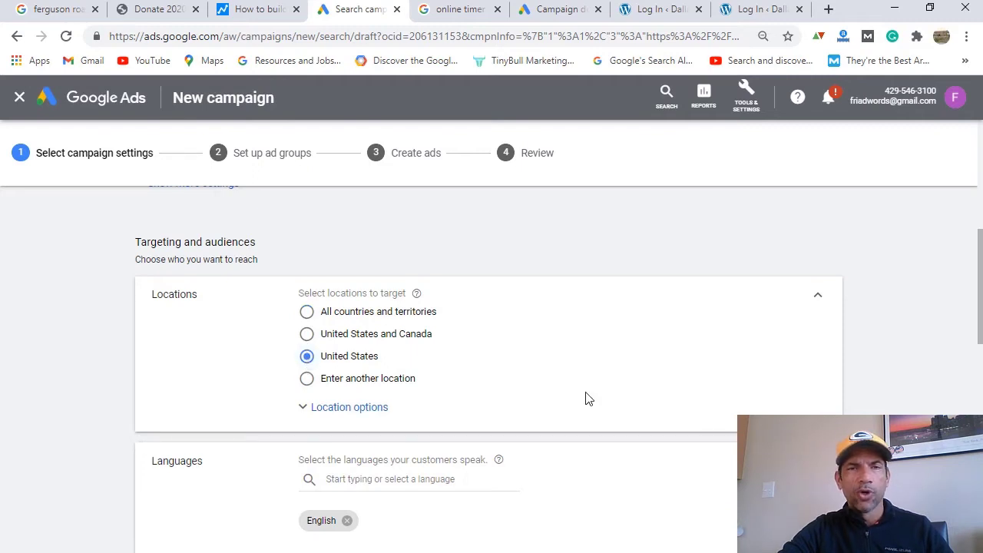
Step: Set the campaign's average daily budget to $50
scroll(585, 397, down, 2)
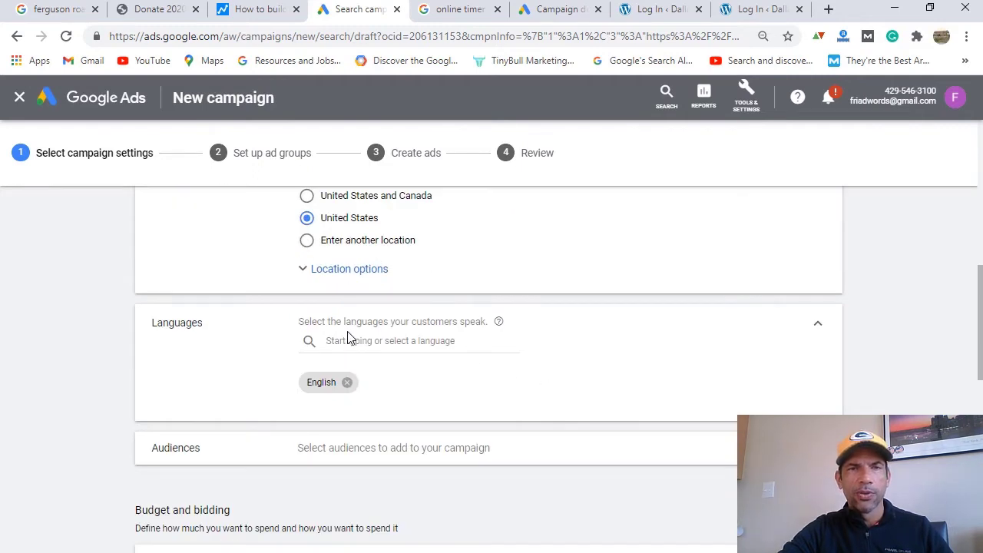
scroll(429, 367, down, 4)
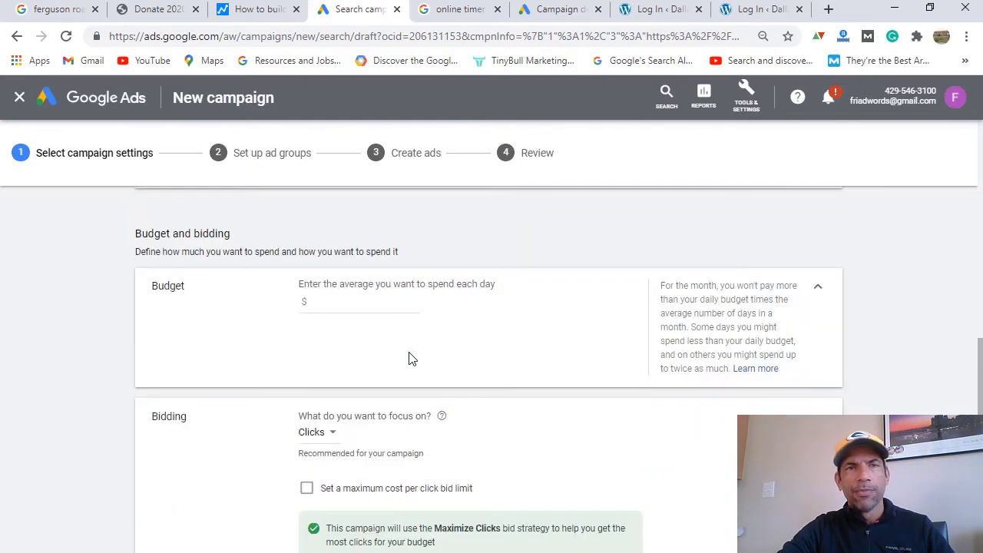
scroll(409, 359, up, 1)
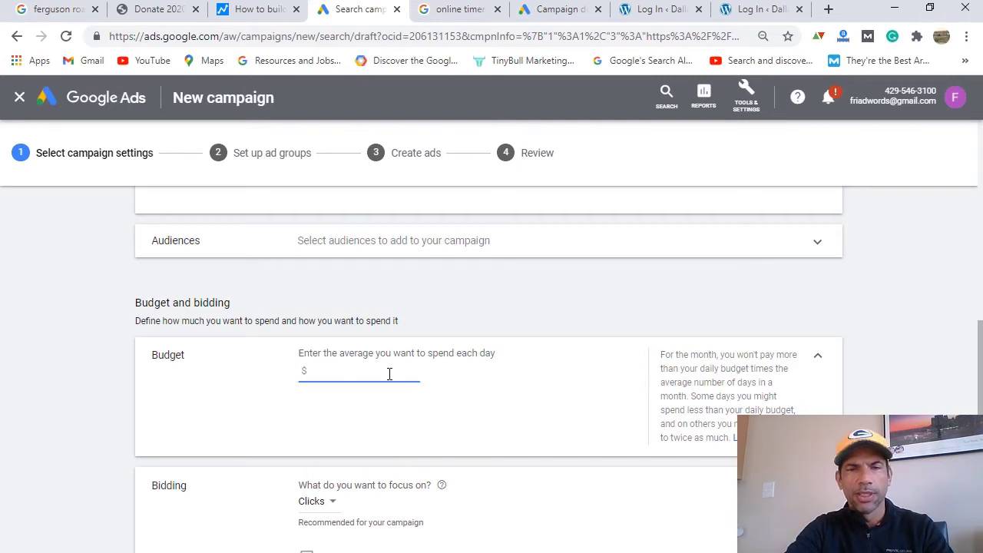
scroll(390, 374, down, 1)
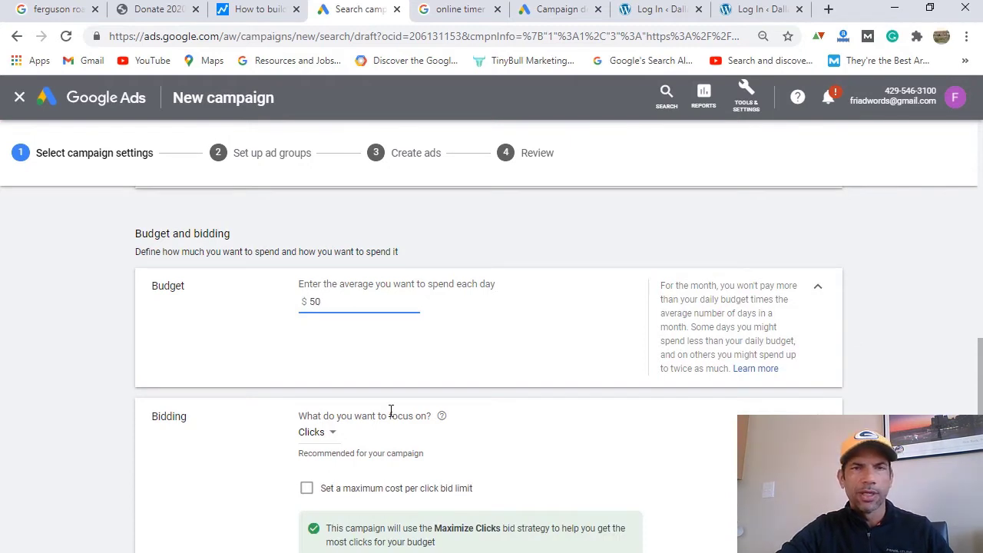
Step: Enable a maximum cost per click bid limit for the campaign and set it to $2.00
scroll(390, 411, down, 1)
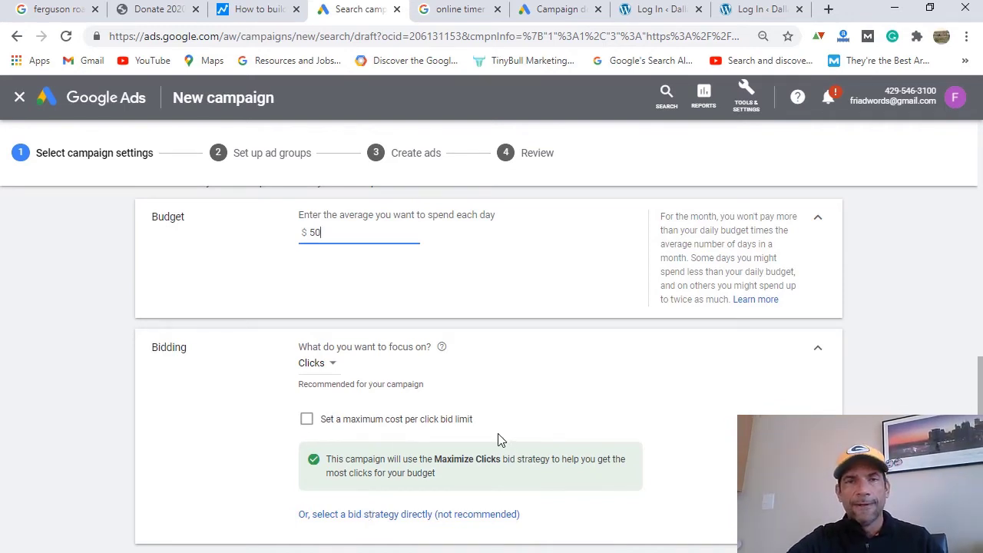
click(306, 421)
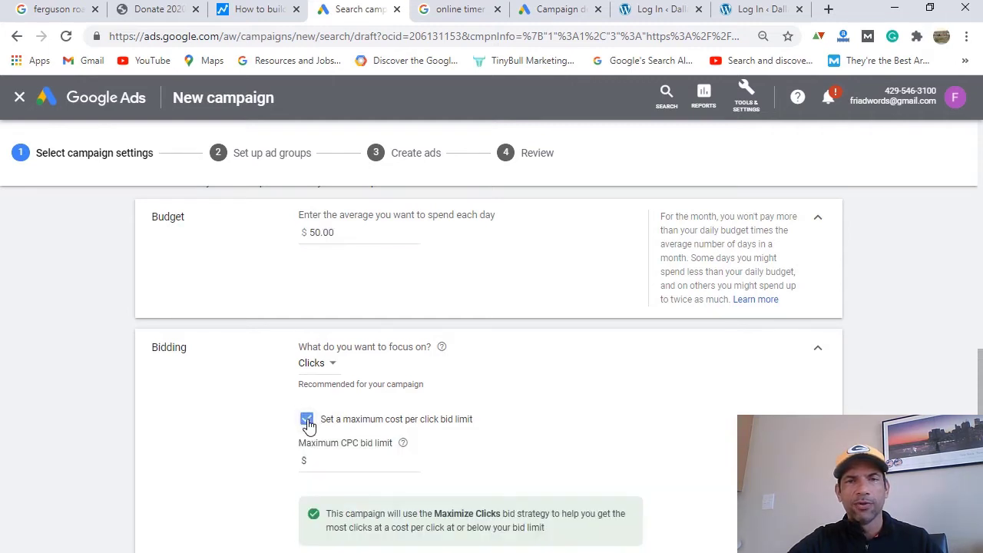
click(355, 466)
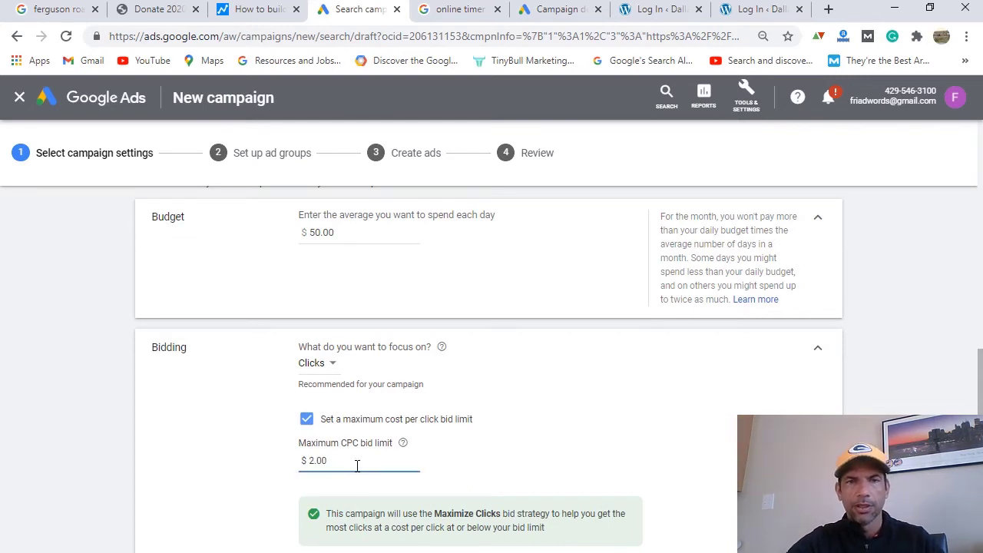
Step: Review the campaign's name, networks, locations, languages, budget, bidding and ad extensions
scroll(491, 470, down, 1)
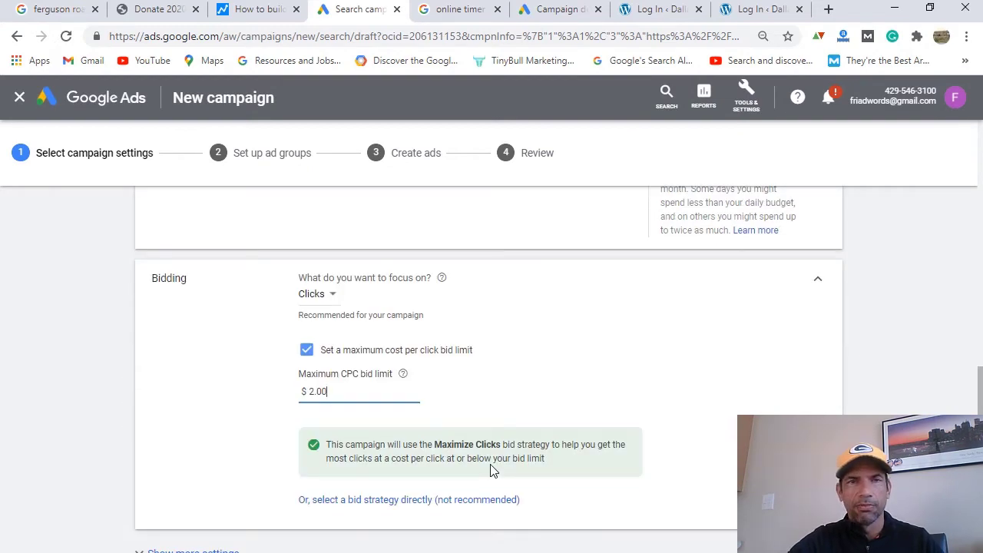
scroll(491, 470, down, 2)
scroll(493, 470, down, 2)
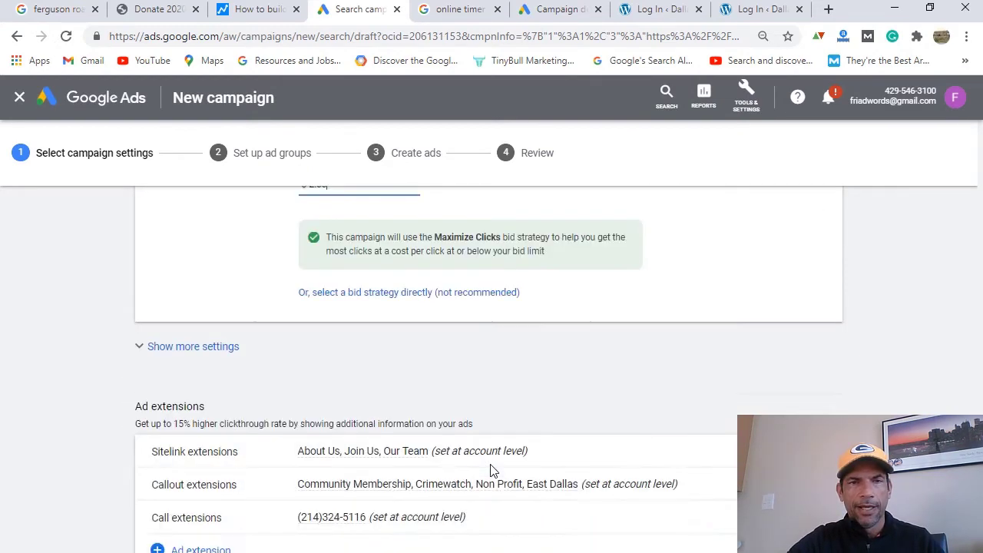
scroll(492, 471, up, 15)
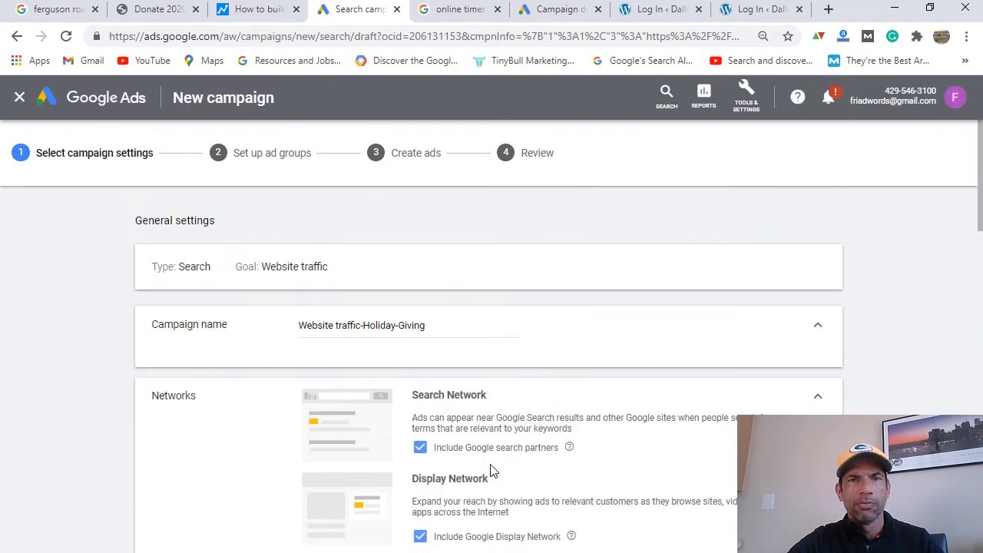
scroll(474, 417, down, 2)
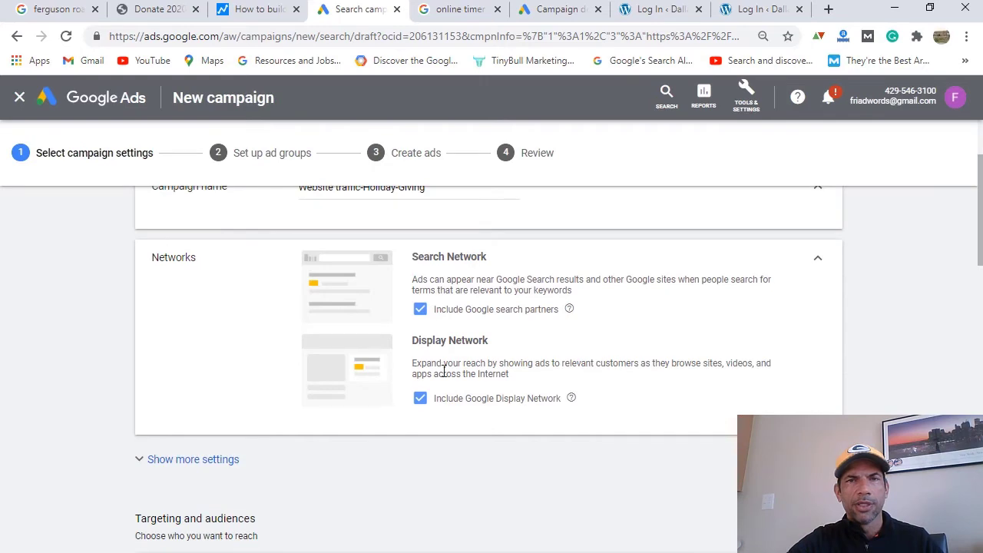
scroll(444, 380, down, 4)
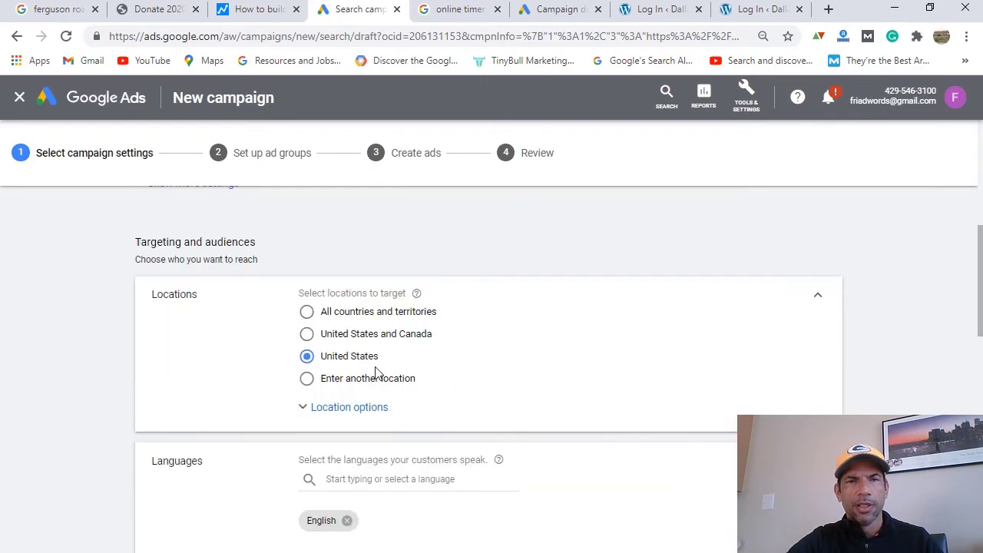
scroll(376, 373, down, 1)
scroll(374, 453, down, 3)
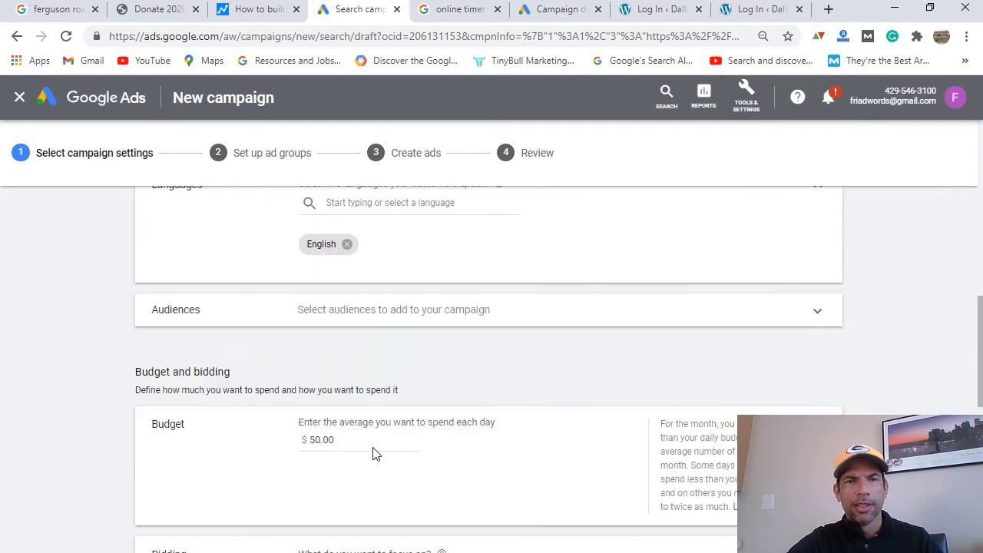
scroll(374, 453, down, 2)
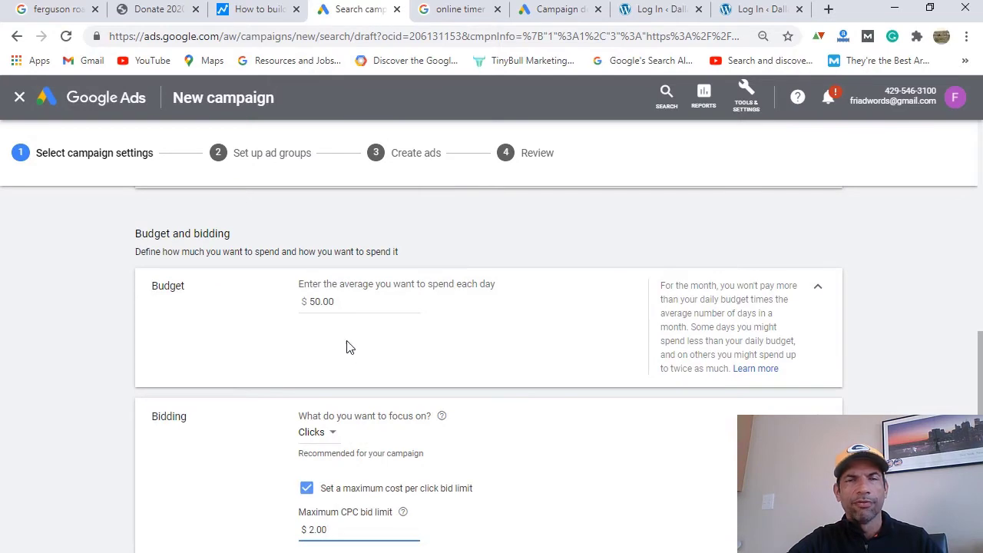
scroll(381, 416, down, 2)
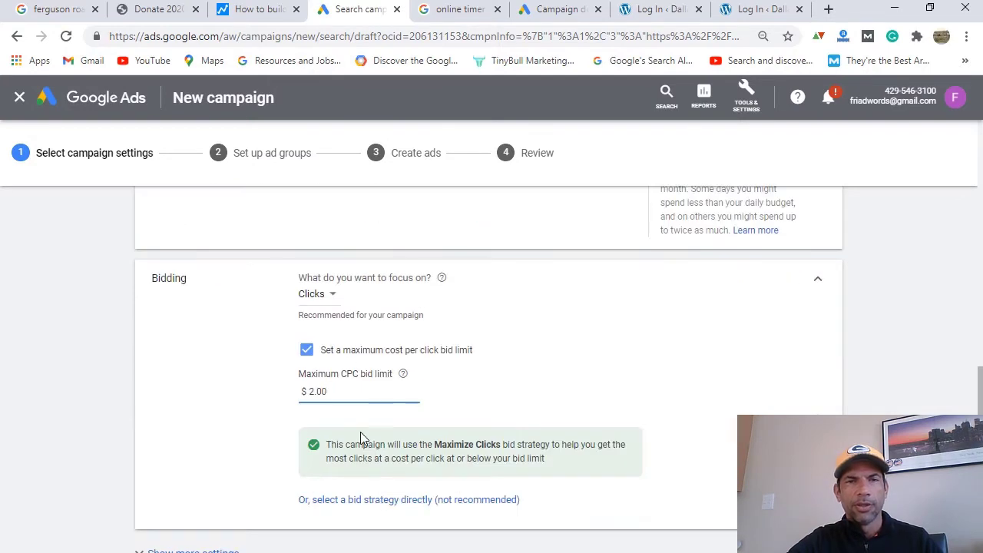
scroll(365, 434, down, 1)
scroll(269, 505, down, 3)
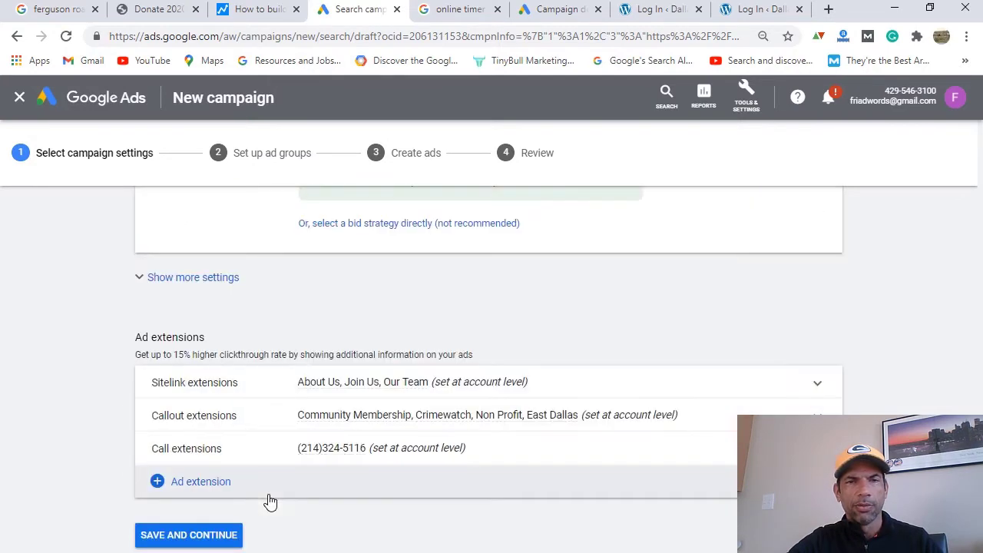
Step: Exclude the Google Display Network from the campaign's networks and submit the campaign settings
click(184, 537)
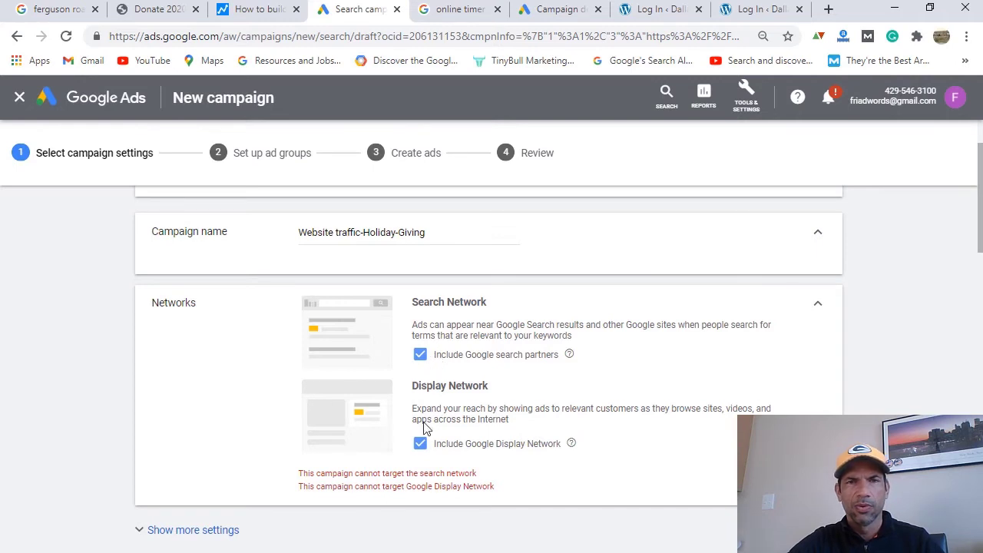
click(428, 446)
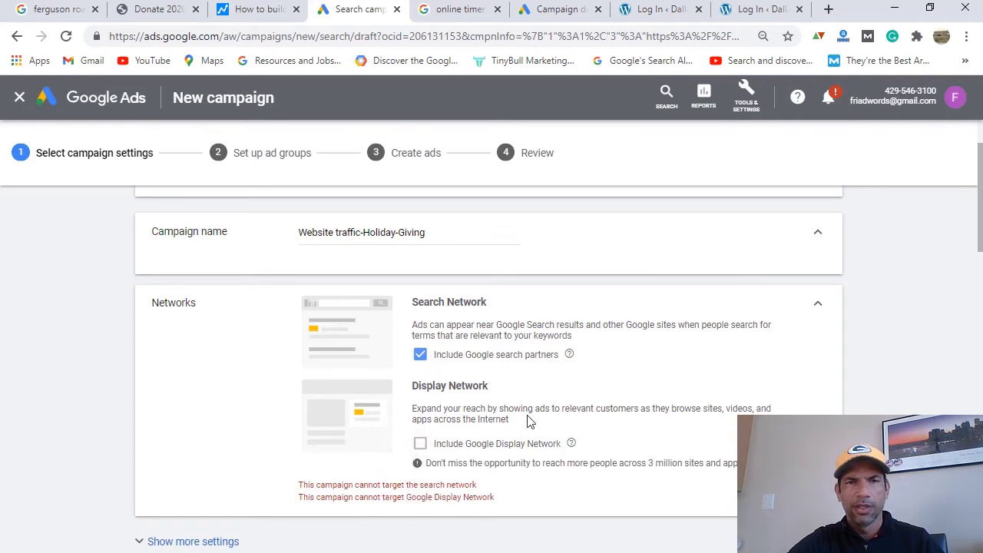
scroll(461, 377, down, 1)
scroll(461, 376, down, 10)
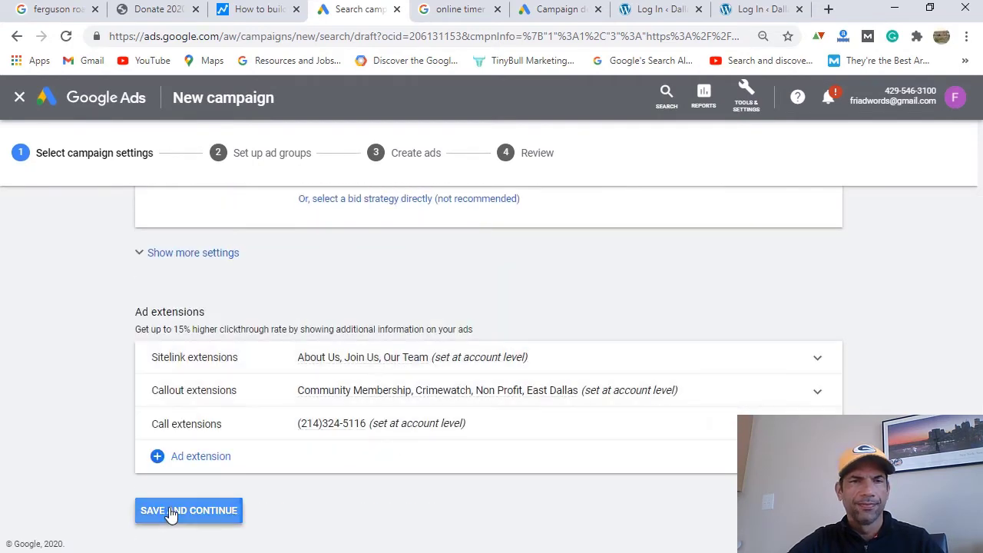
click(171, 513)
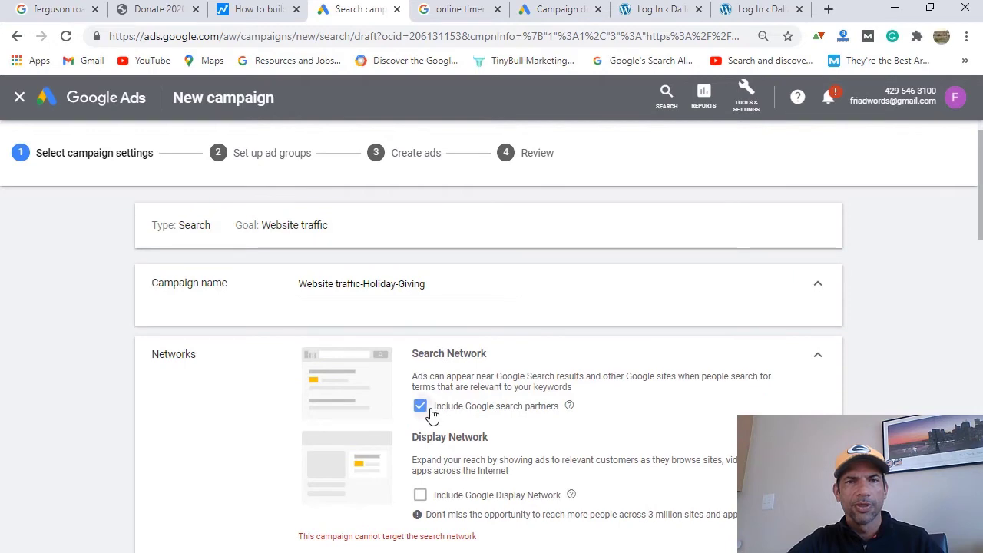
Step: Exclude Google search partners from the campaign's networks and save the settings to continue to ad group setup
click(434, 414)
scroll(548, 418, down, 3)
scroll(548, 417, down, 15)
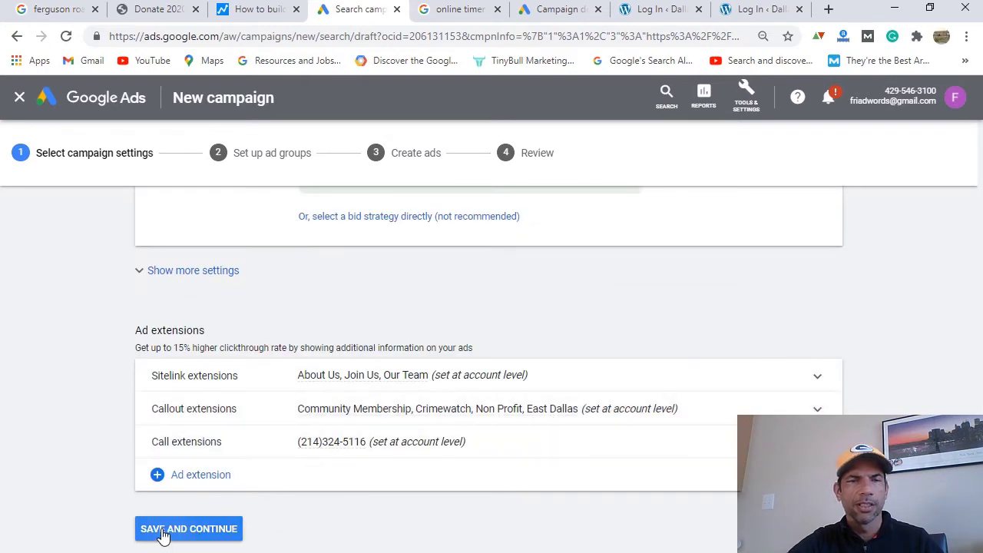
click(159, 535)
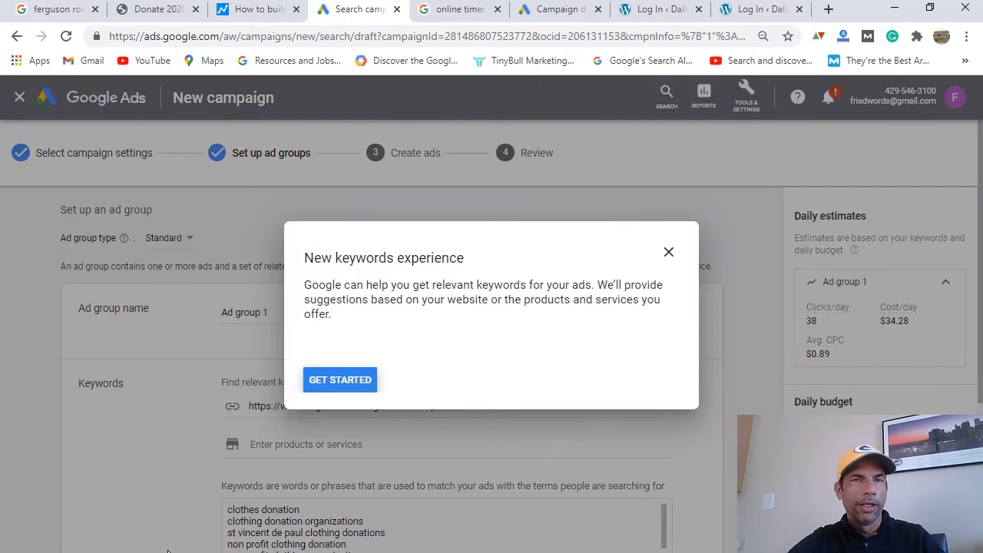
Step: Dismiss the new keywords guide and rename the ad group as "AG - Holiday G"
click(669, 254)
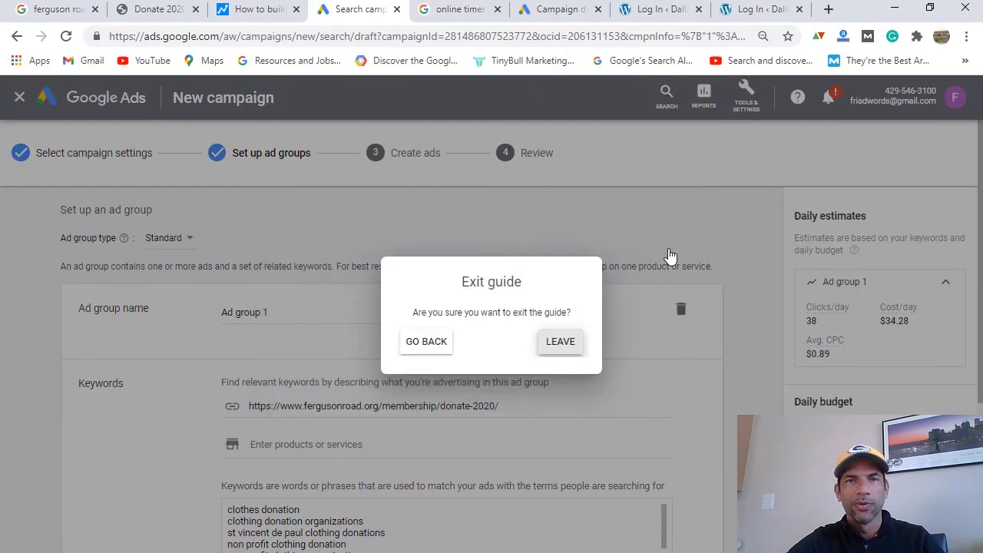
click(561, 345)
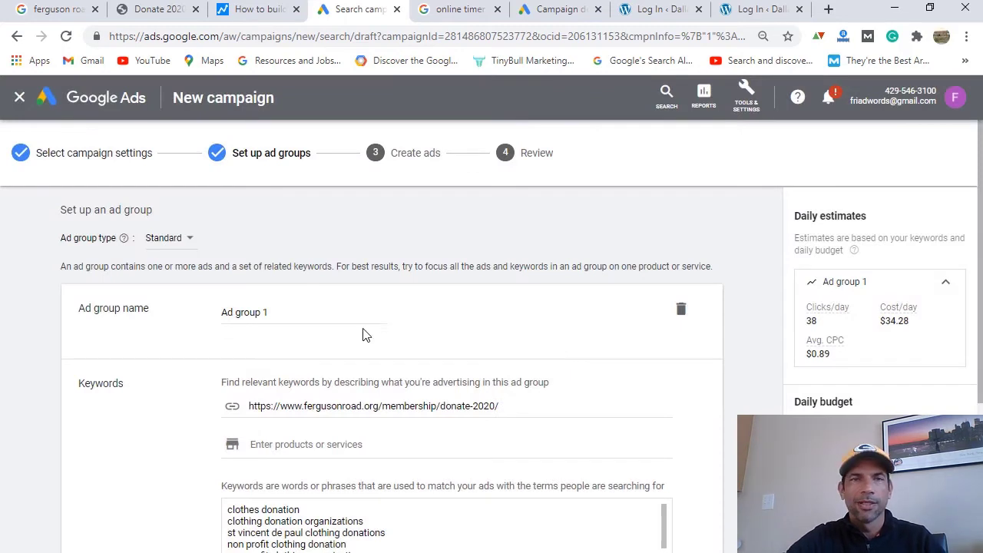
drag(292, 311, 205, 308)
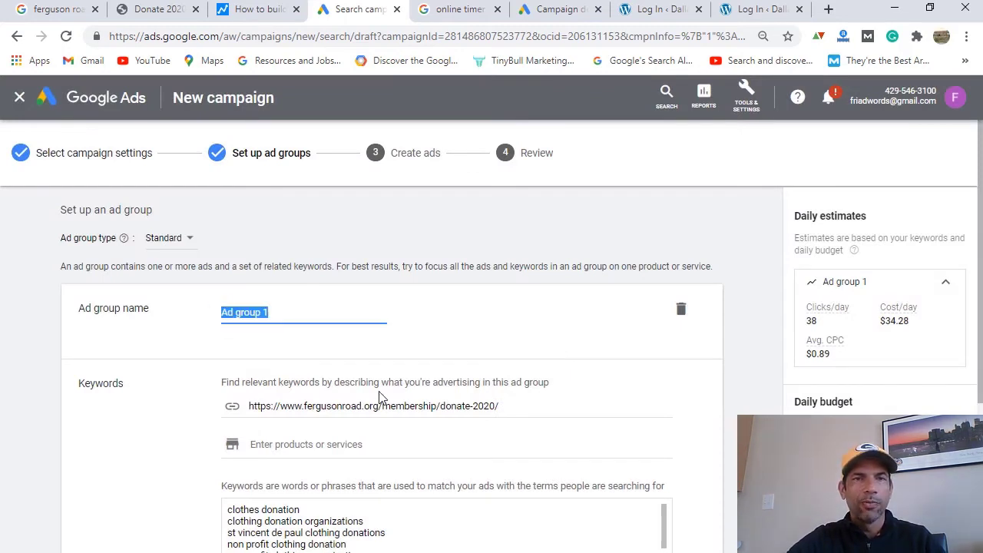
text(AG)
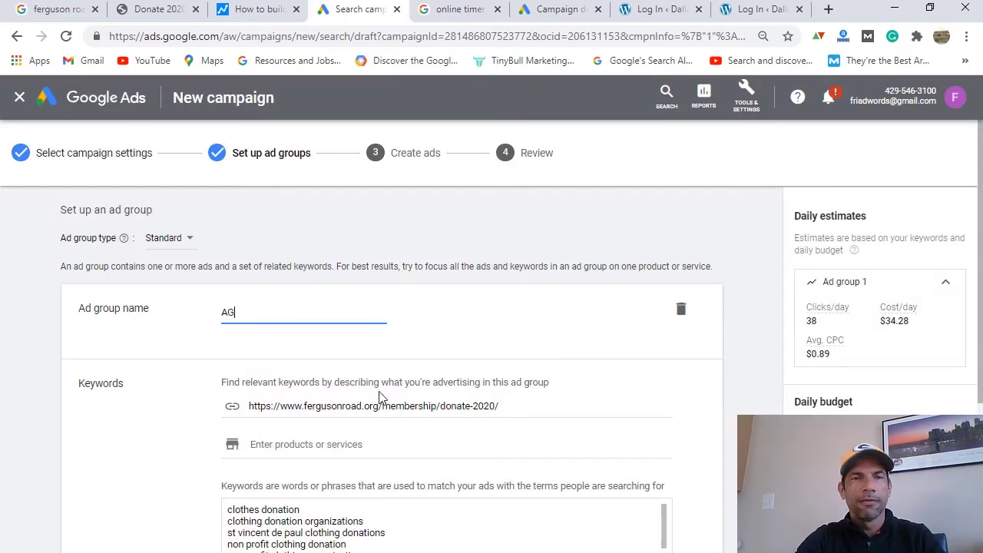
text( - Holiday G)
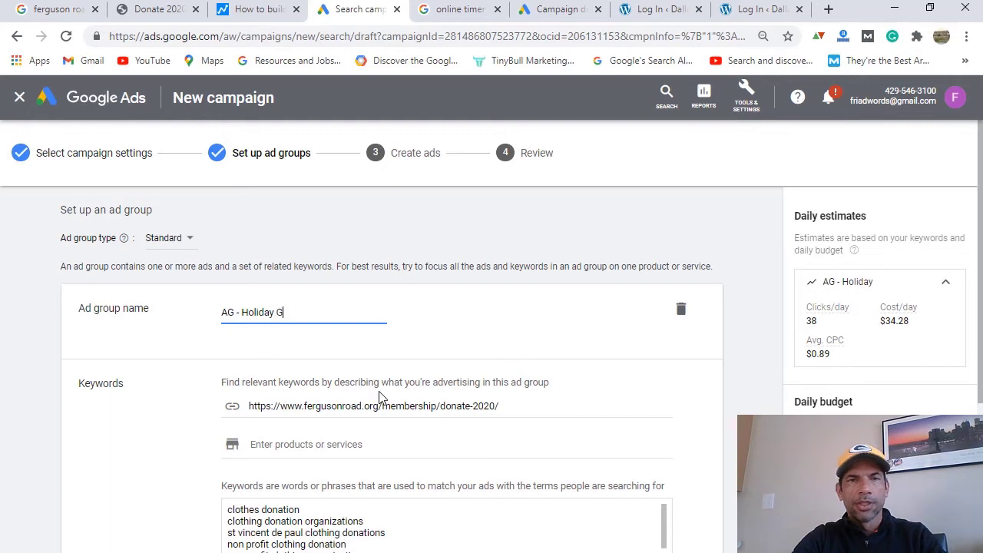
Step: Examine the suggested keywords for the ad group, from clothes donation terms to the end of the list
scroll(516, 418, down, 1)
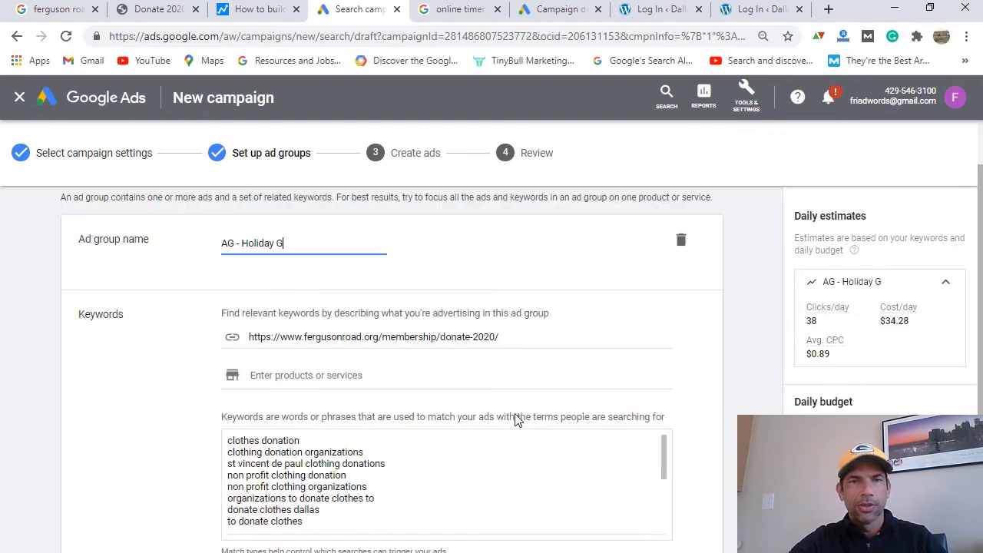
scroll(516, 419, down, 3)
scroll(516, 414, up, 2)
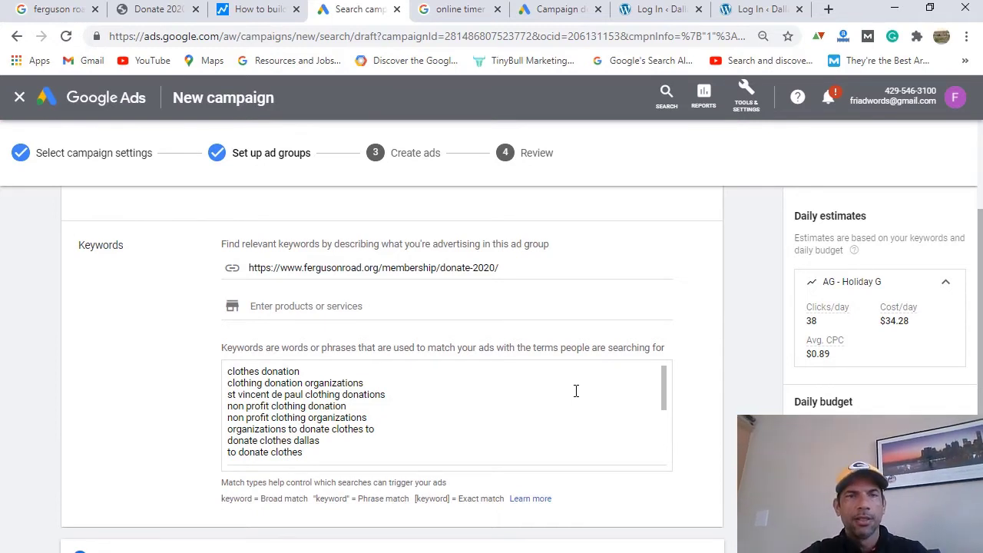
scroll(576, 391, down, 3)
scroll(575, 389, down, 1)
scroll(545, 368, up, 5)
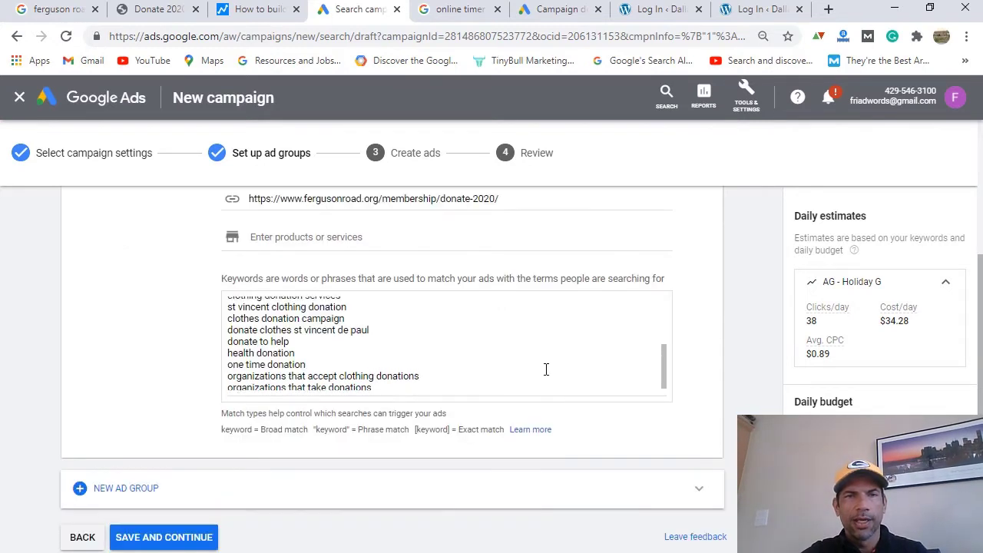
scroll(609, 424, down, 1)
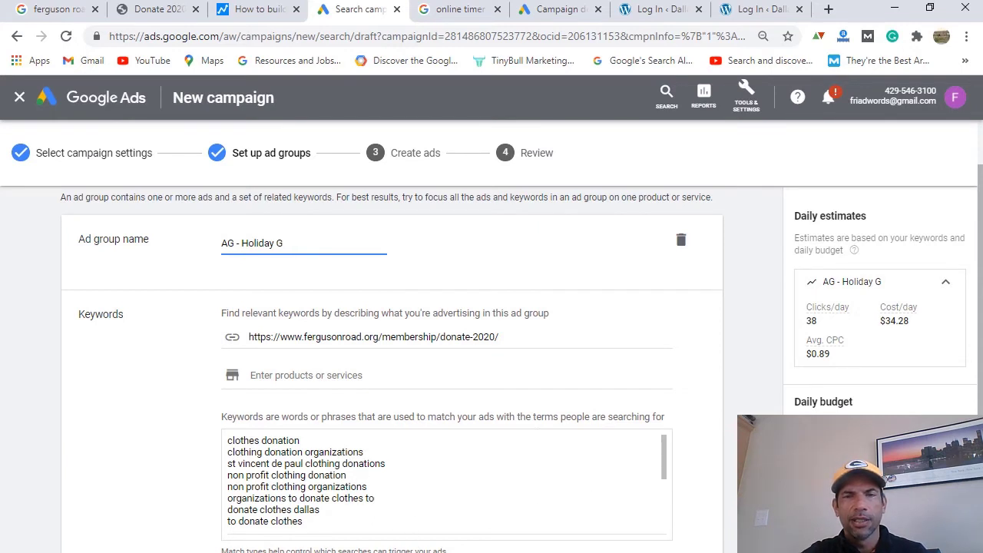
Step: Switch to the FRi-Keywords-Ads document in Word and add "holiday giving" below "neighborhood safety" under Top Keywords
key(alt+Tab)
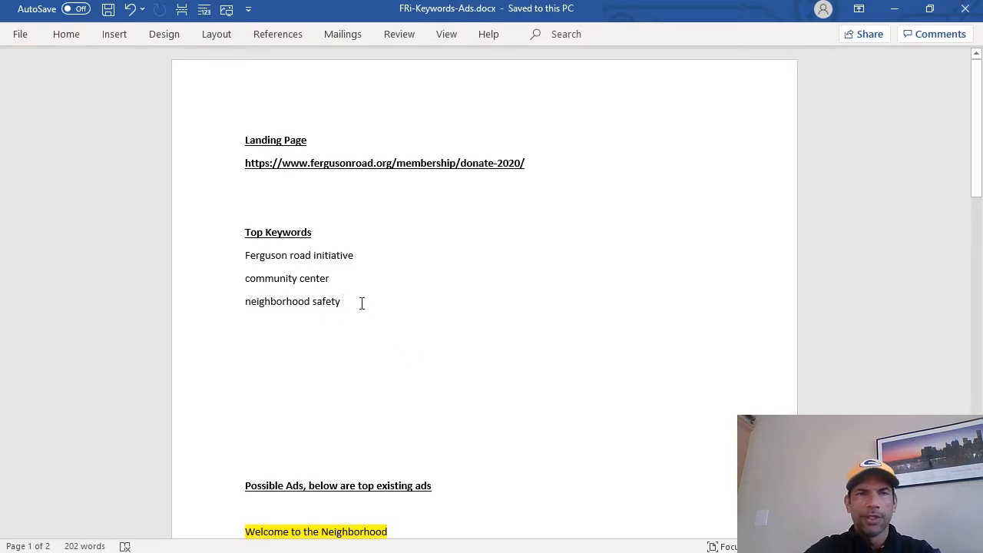
key(Return)
text(holi)
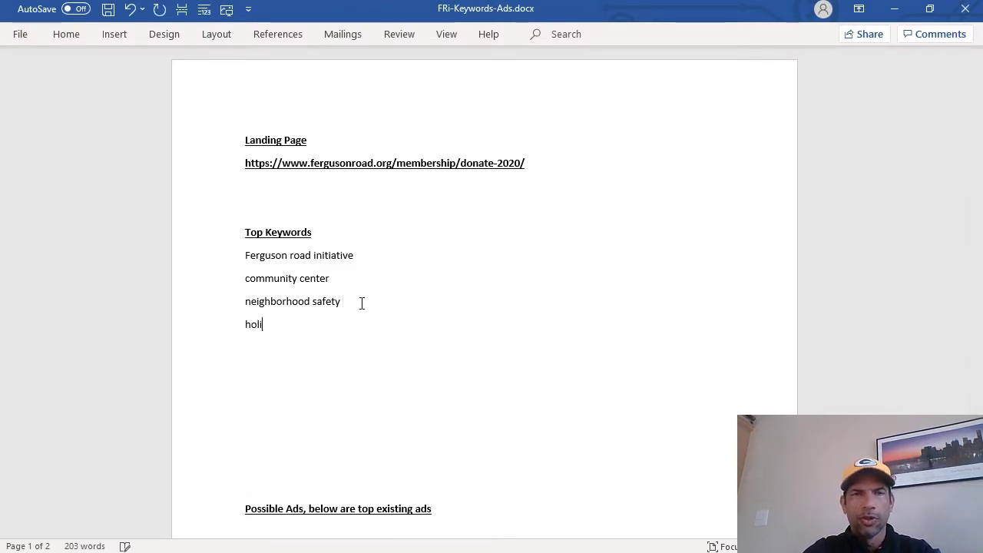
text(day giving)
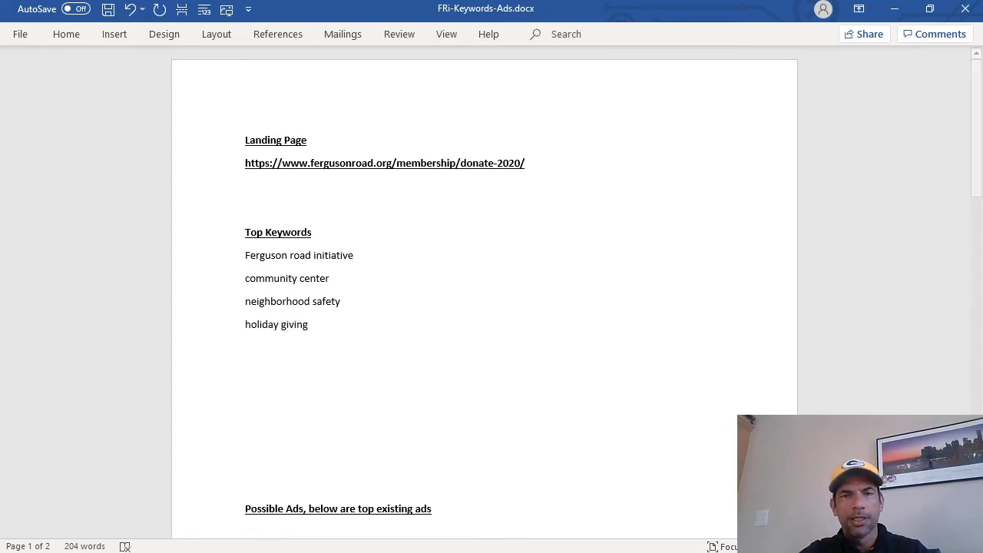
Step: Copy "Far East Dallas" from the donation page's COVID-19 Relief section and paste it below "holiday giving" in the Word document
key(alt+Tab)
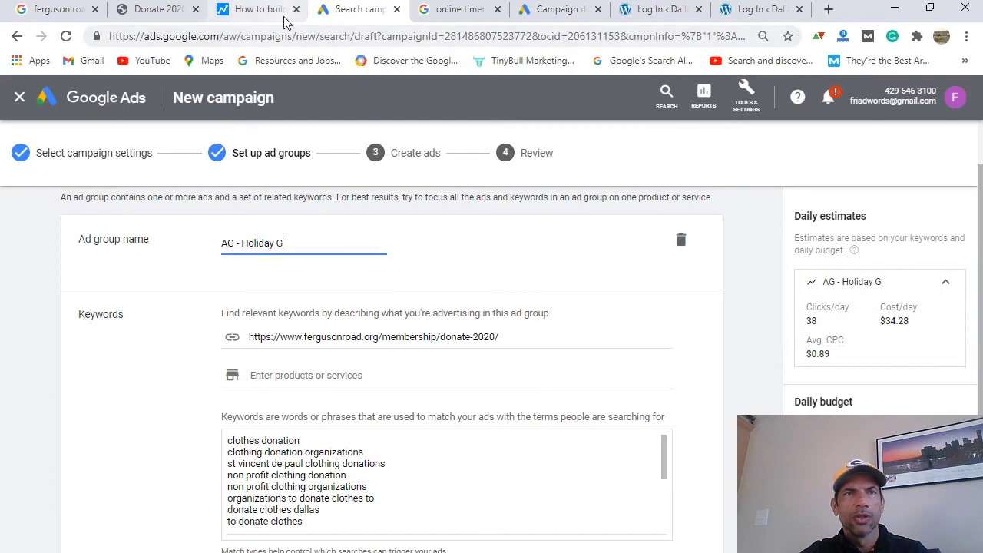
click(159, 11)
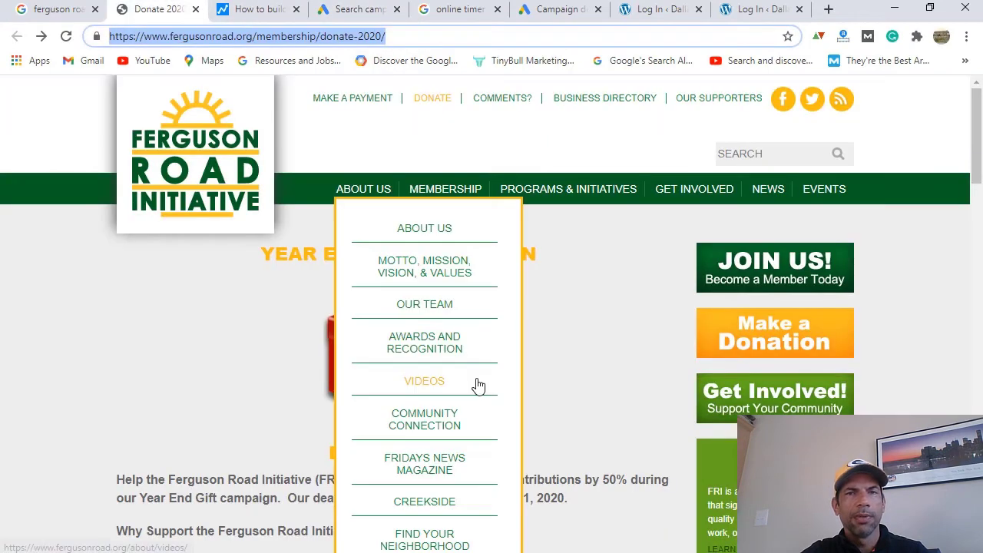
scroll(230, 469, down, 2)
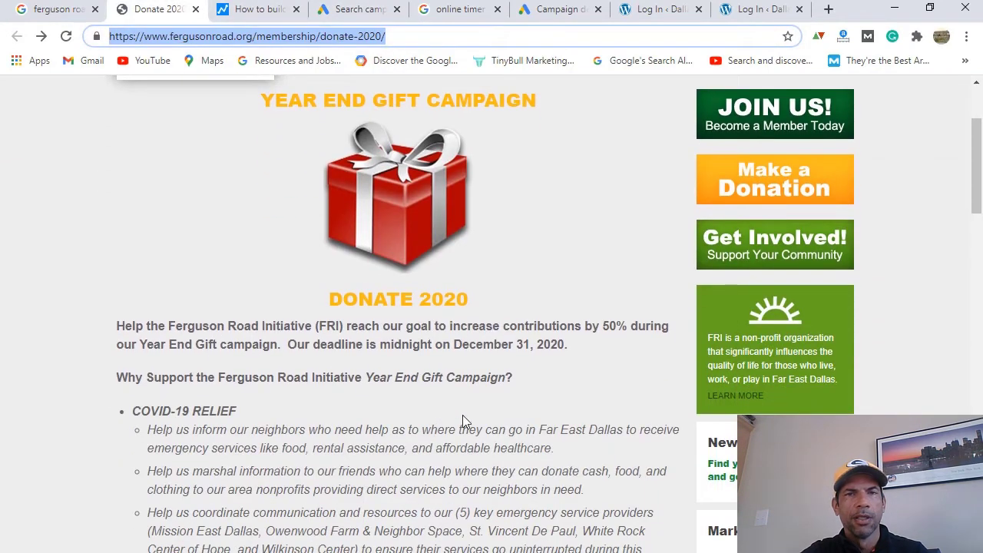
scroll(473, 426, down, 1)
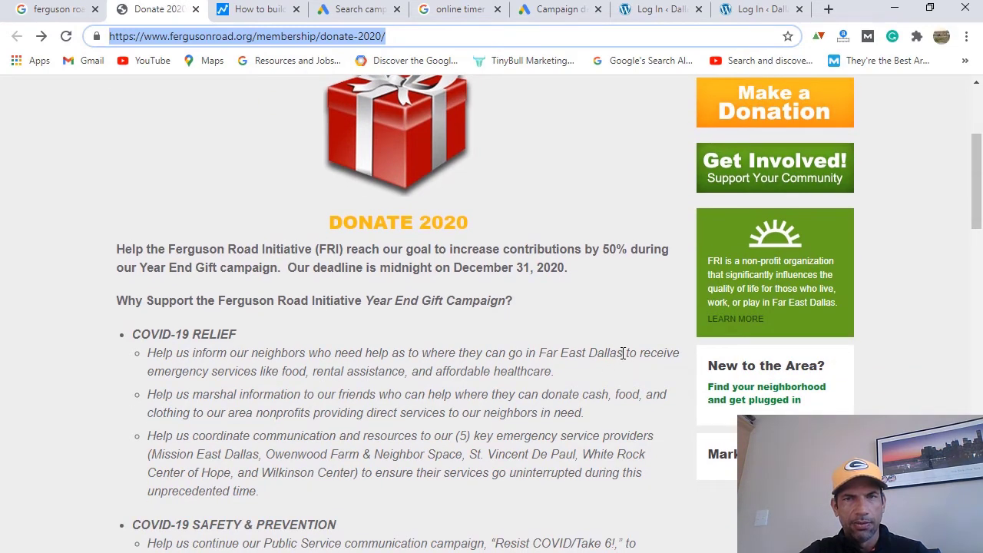
drag(623, 352, 538, 347)
key(ctrl+c)
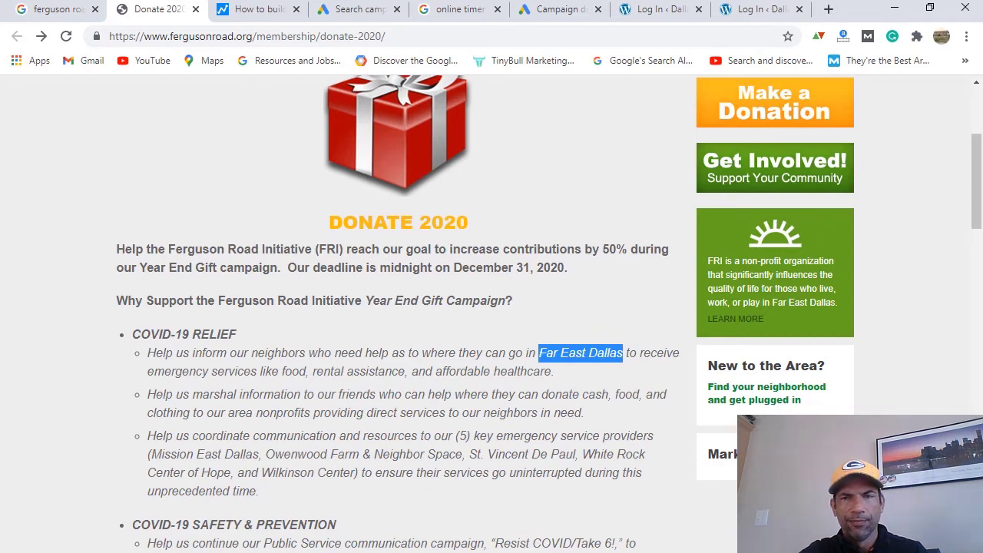
key(alt+Tab)
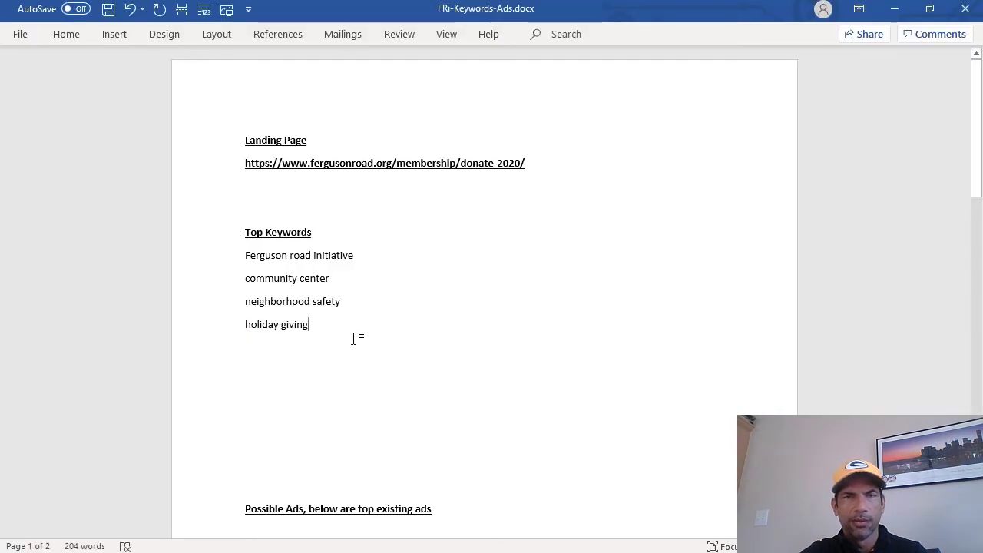
key(Return)
key(ctrl+v)
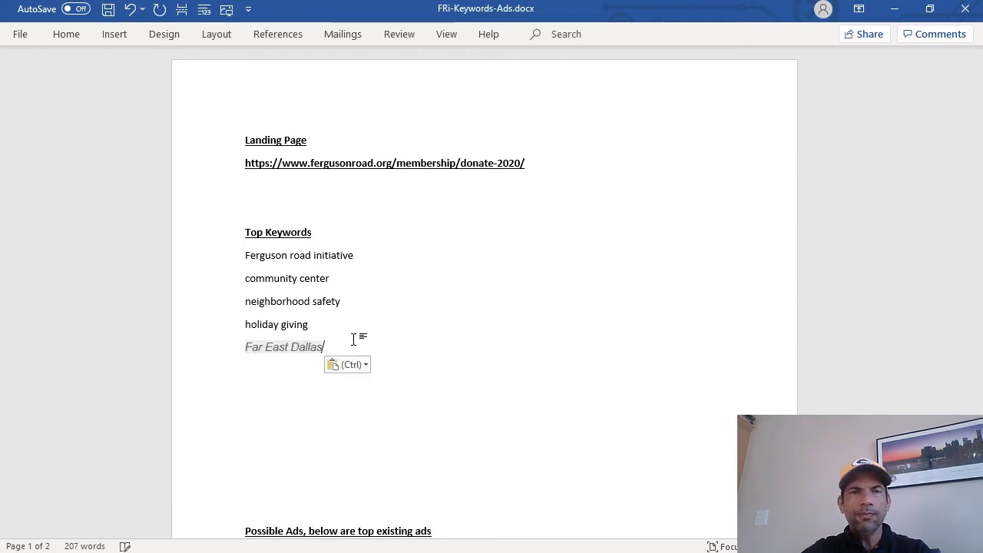
Step: Add "Rental assistance" as a new line below "Far East Dallas" in the Top Keywords list
key(Return)
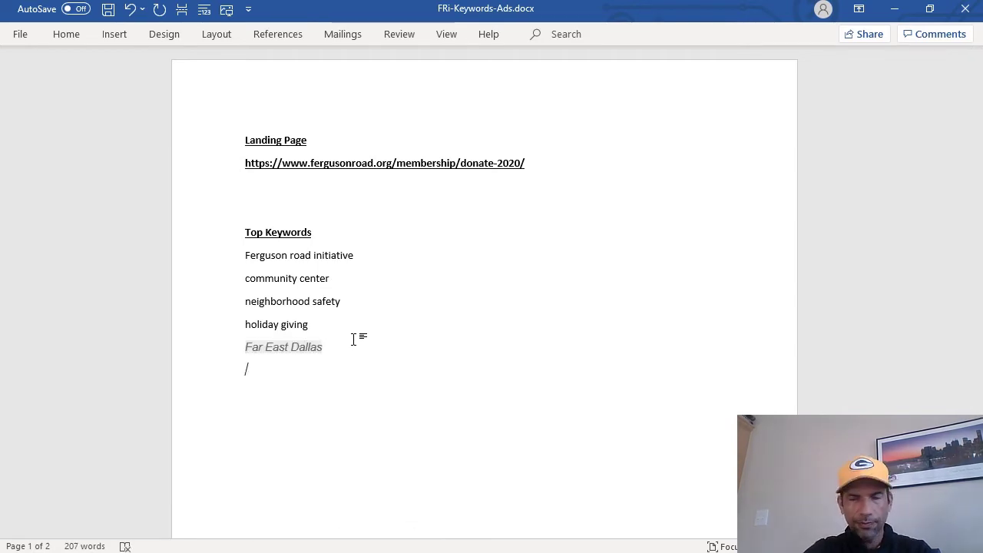
key(alt+Tab)
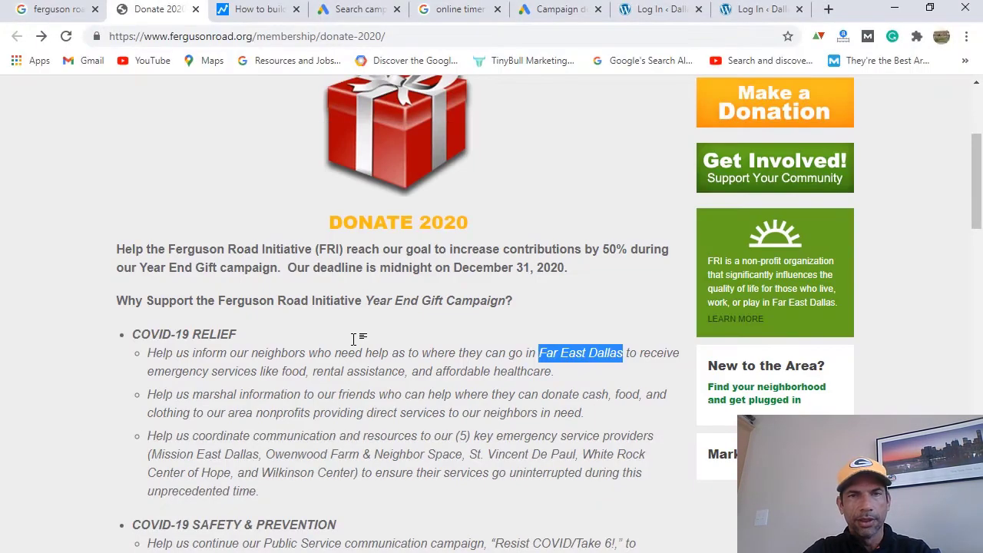
key(alt+Tab)
text(re)
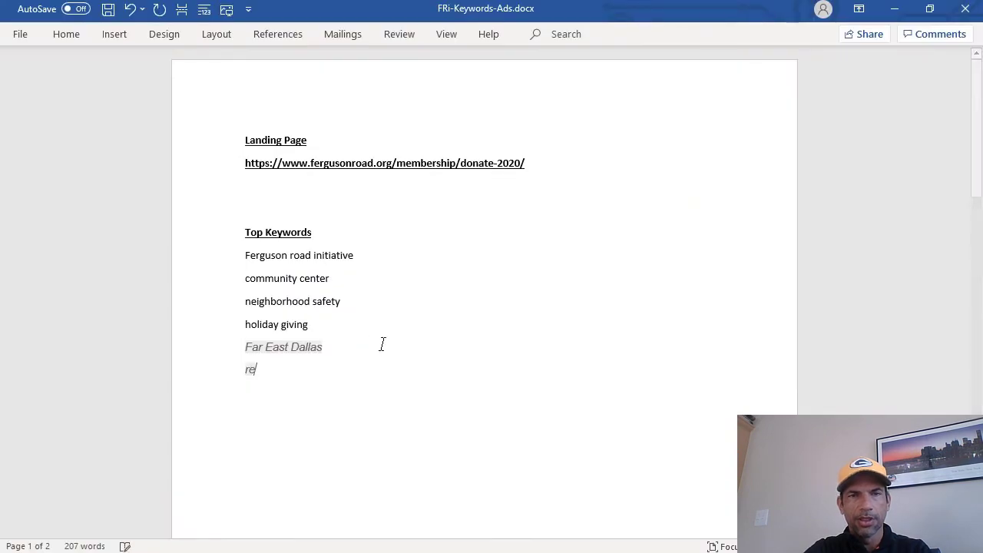
text(ntal assis)
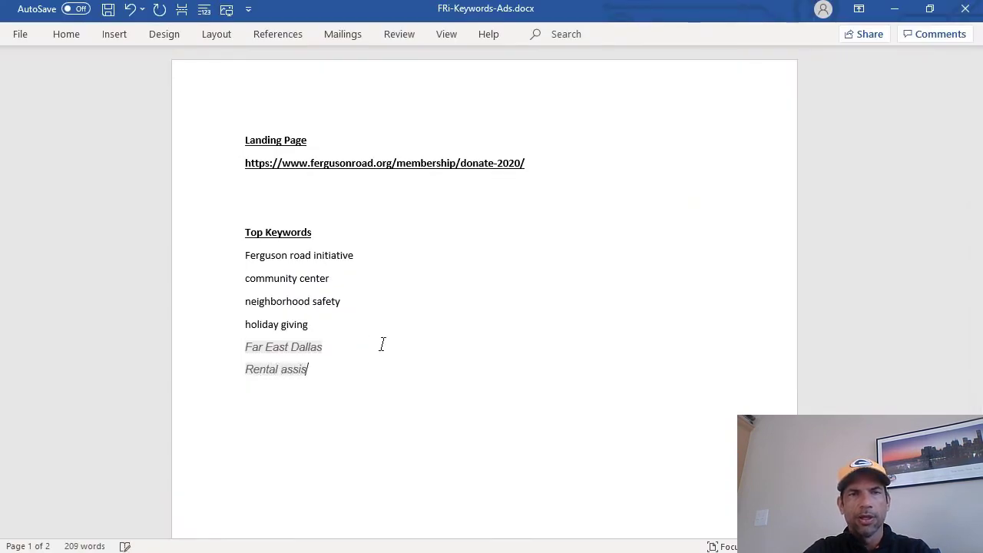
text(tance)
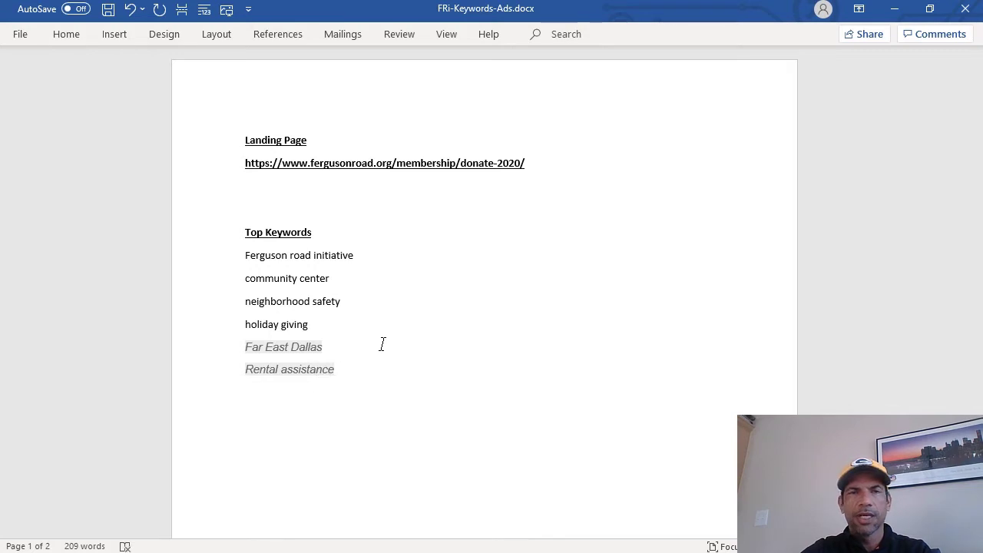
Step: Copy the whole Top Keywords list, from "Ferguson road initiative" through "Rental assistance"
key(shift+Up)
key(shift+Up)
key(shift+Up)
key(shift+Up)
key(shift+Up)
key(shift+Home)
key(ctrl+c)
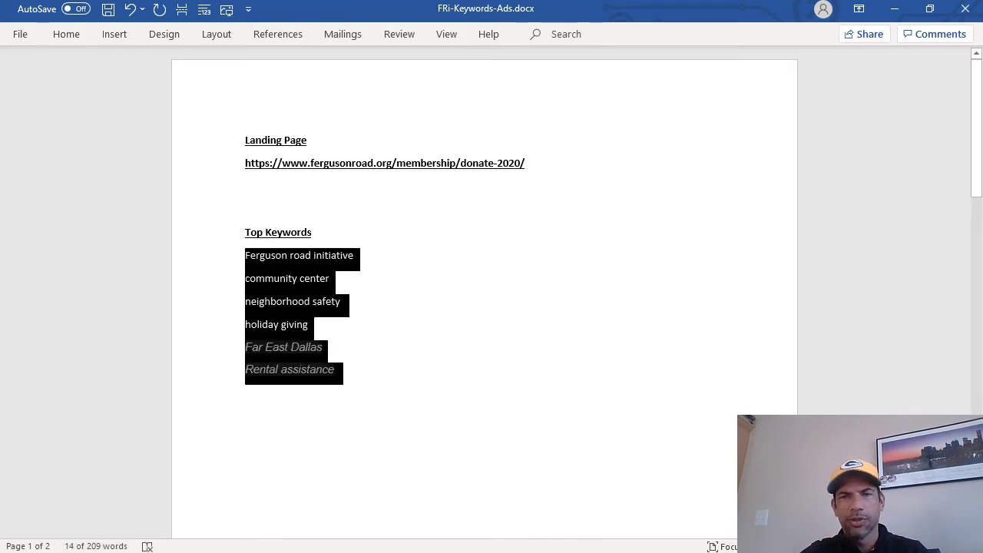
Step: Return to the Google Ads campaign and append the copied keywords after "organizations that take donations" in the ad group's keyword list
key(alt+Tab)
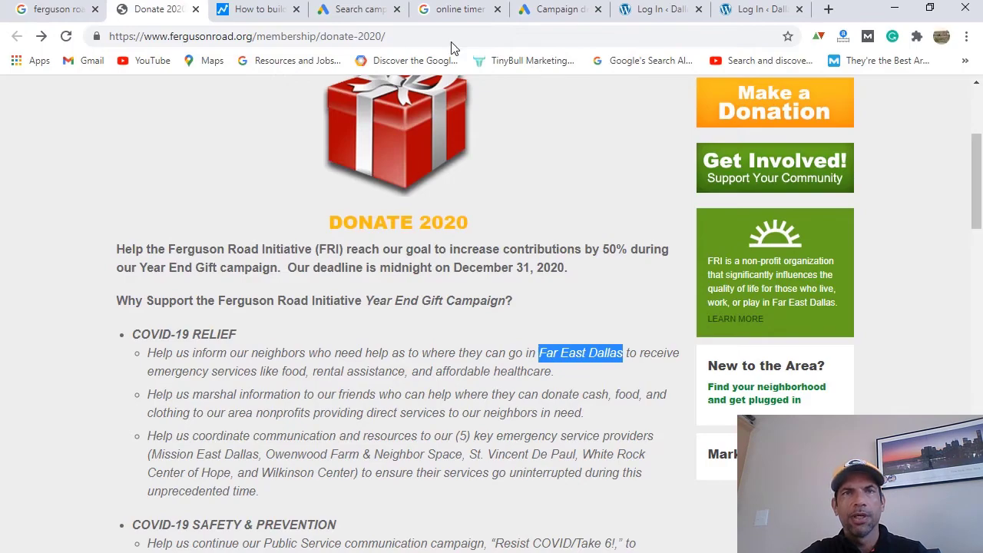
click(343, 16)
scroll(352, 413, down, 4)
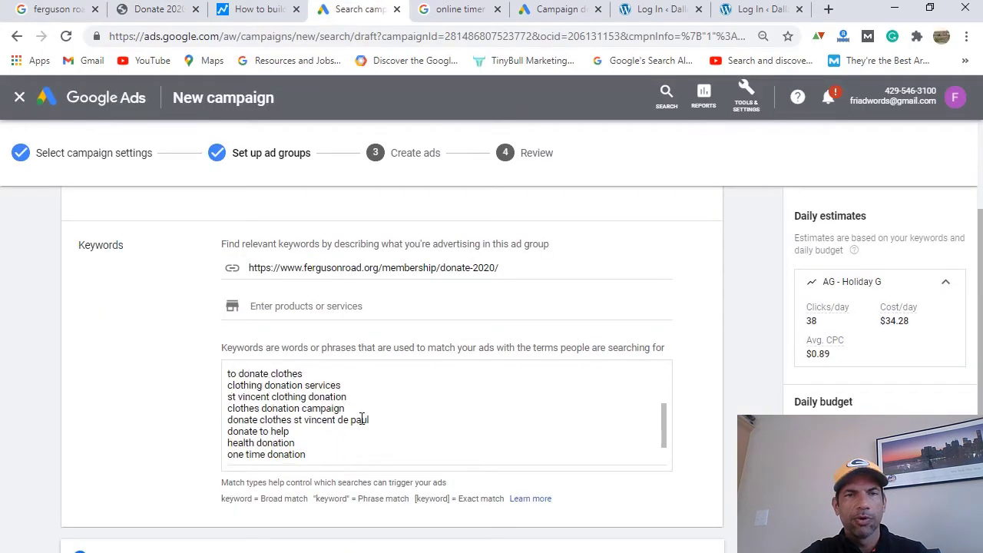
text(organizations that accept clothing donations organizations that take donations)
scroll(384, 456, down, 1)
click(484, 397)
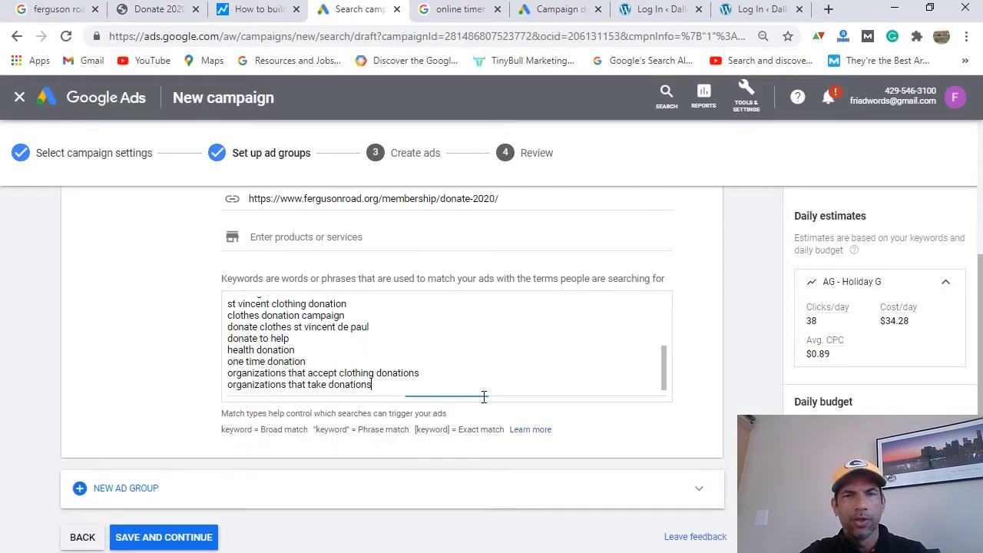
key(ctrl+v)
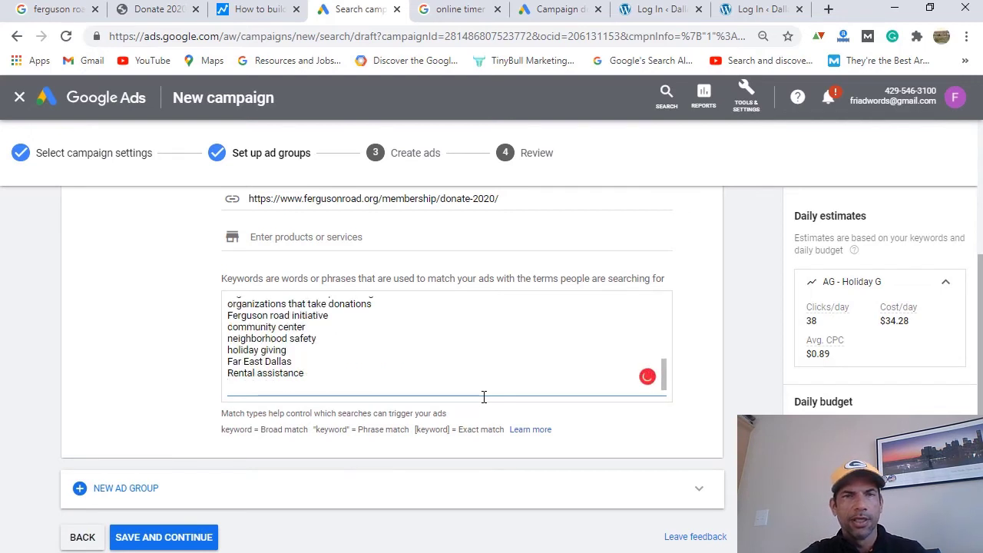
Step: Review the ad group's full keyword list, from the clothing donation terms through the appended keywords
scroll(484, 376, up, 5)
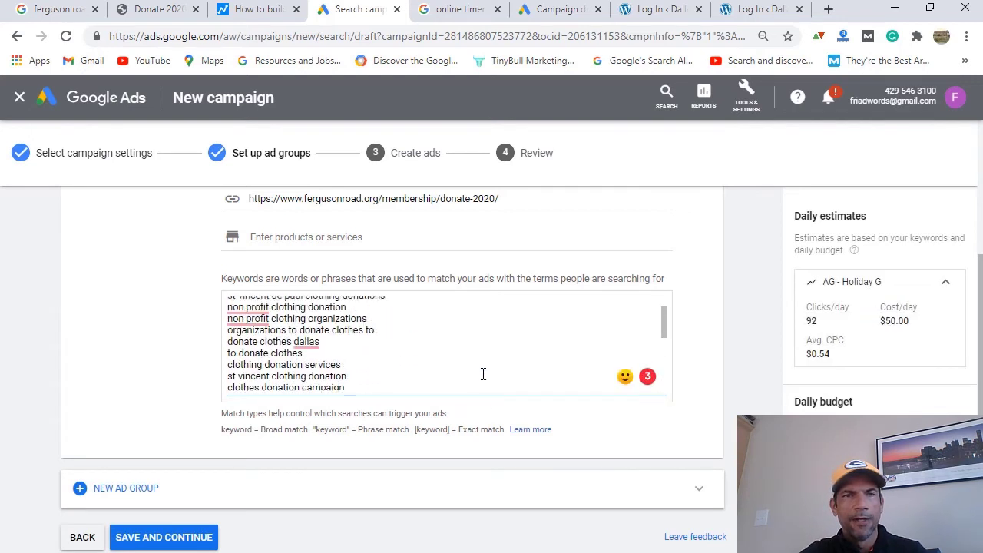
scroll(483, 374, down, 5)
scroll(483, 374, up, 3)
scroll(564, 421, down, 1)
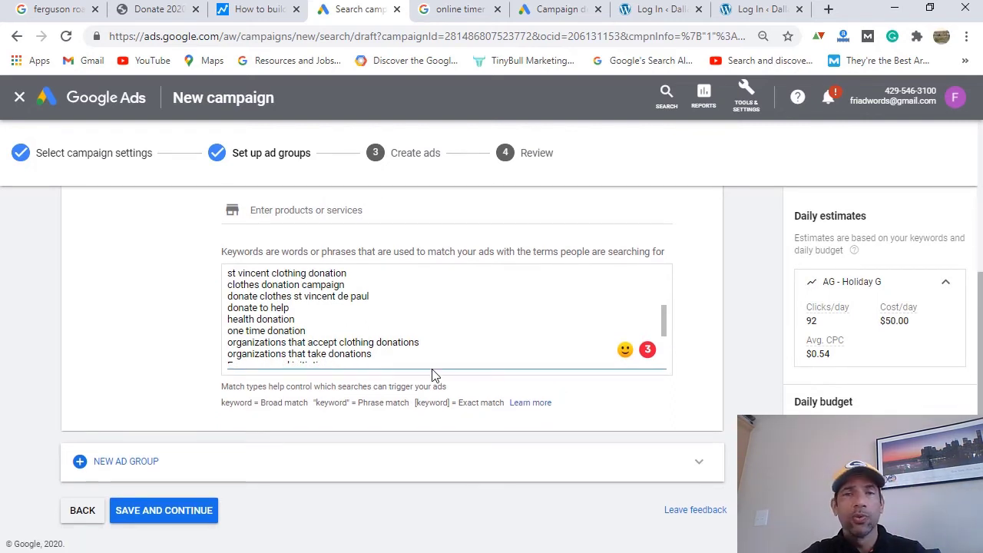
scroll(440, 434, up, 1)
scroll(558, 358, up, 5)
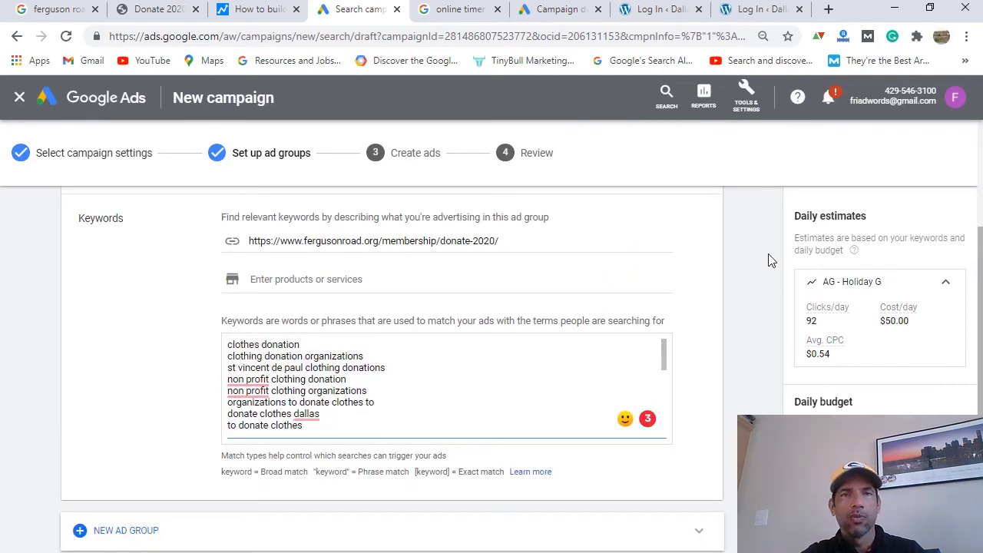
scroll(545, 369, down, 8)
scroll(491, 393, down, 1)
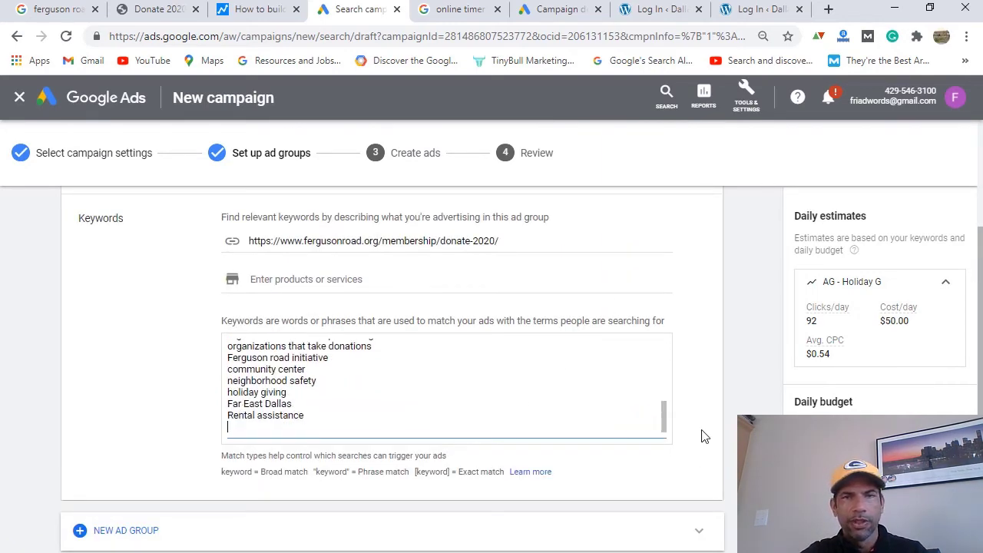
Step: Save the ad group and continue to the Create ads stage, bringing the ad's headline fields into view
scroll(702, 434, down, 1)
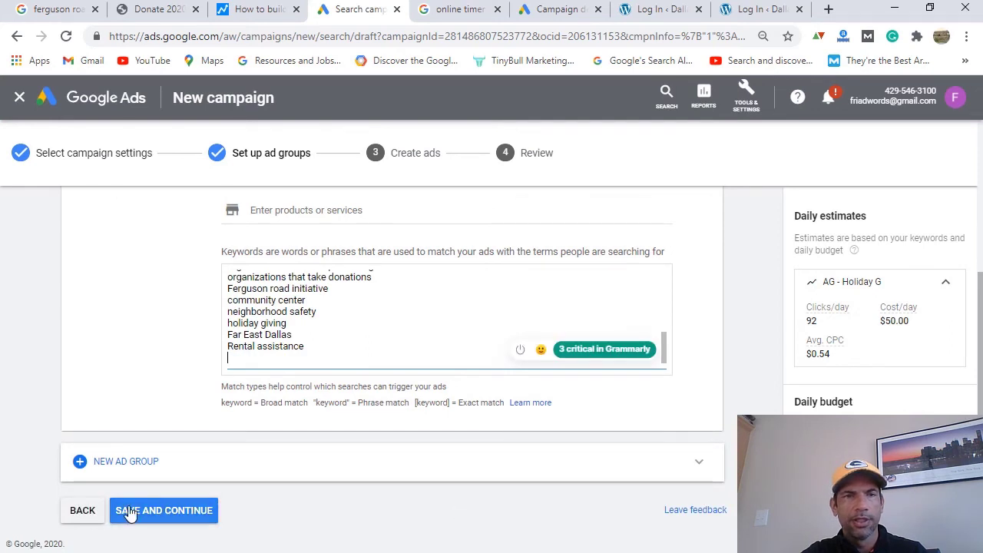
click(164, 510)
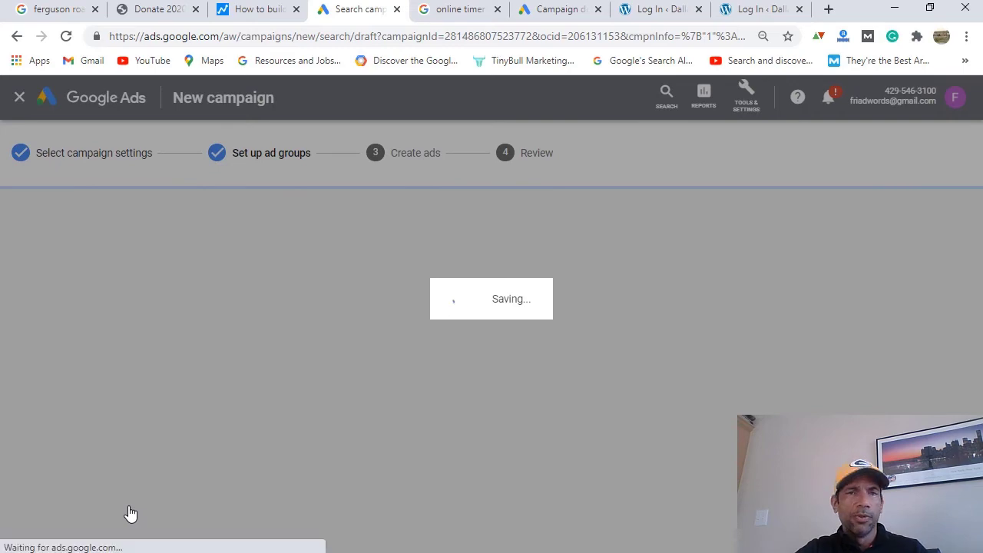
scroll(499, 387, down, 1)
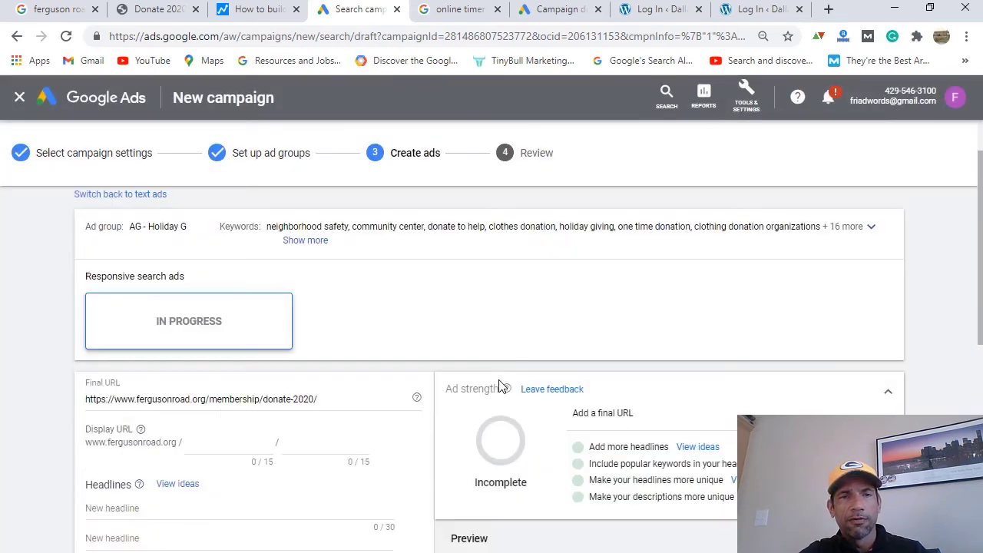
scroll(500, 384, down, 2)
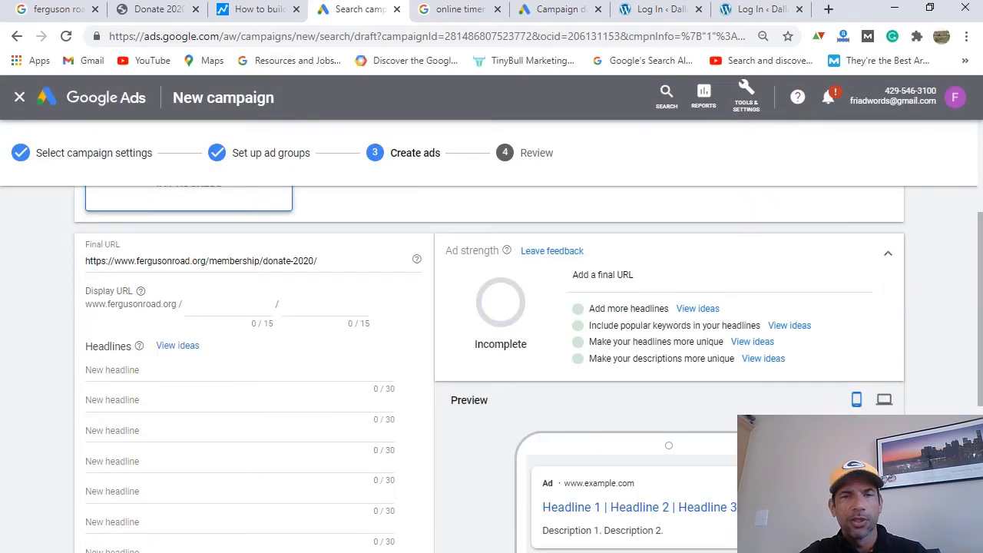
Step: Switch to the Word document and copy "Welcome to the Neighborhood" from the Possible Ads section
key(alt+Tab)
drag(245, 255, 397, 364)
click(397, 363)
scroll(397, 359, down, 10)
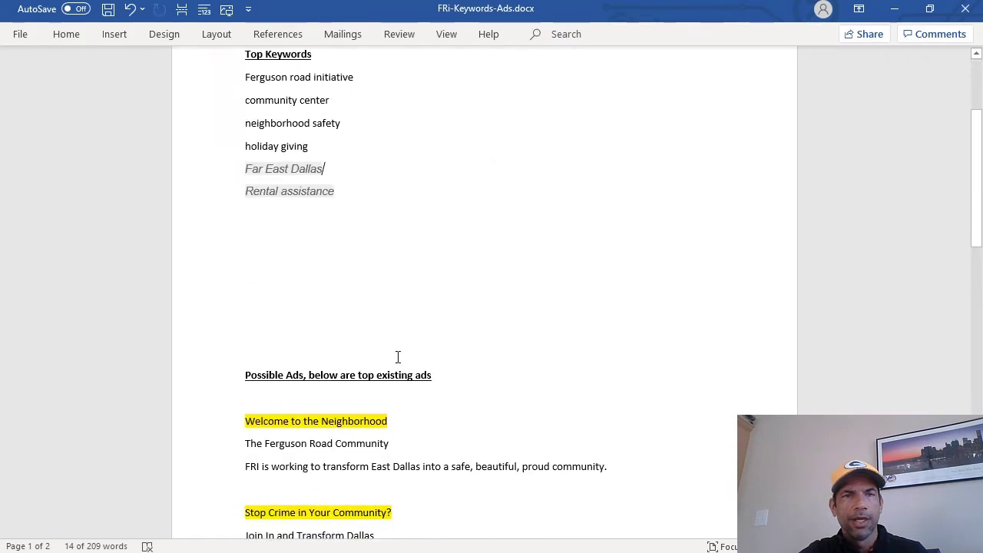
scroll(398, 357, up, 3)
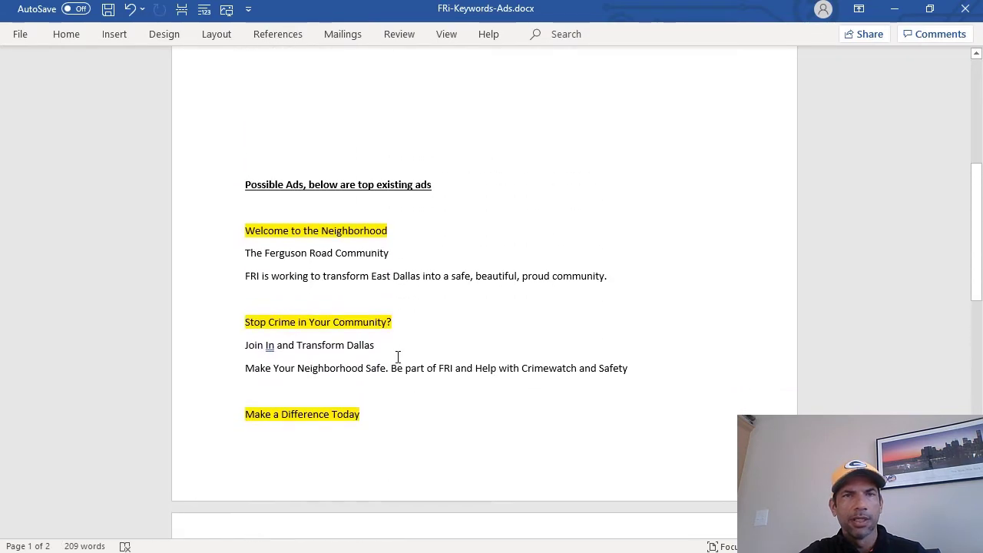
scroll(405, 235, down, 2)
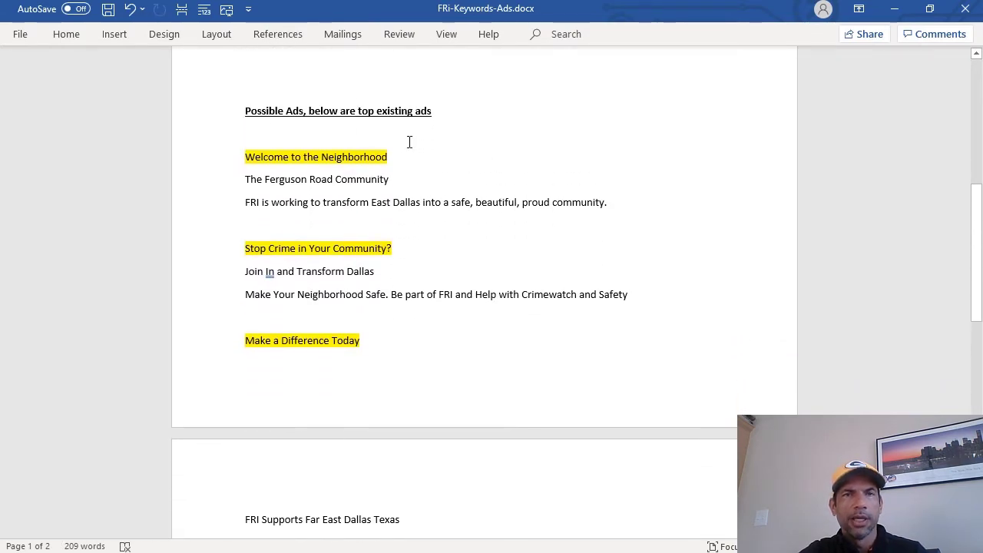
click(440, 156)
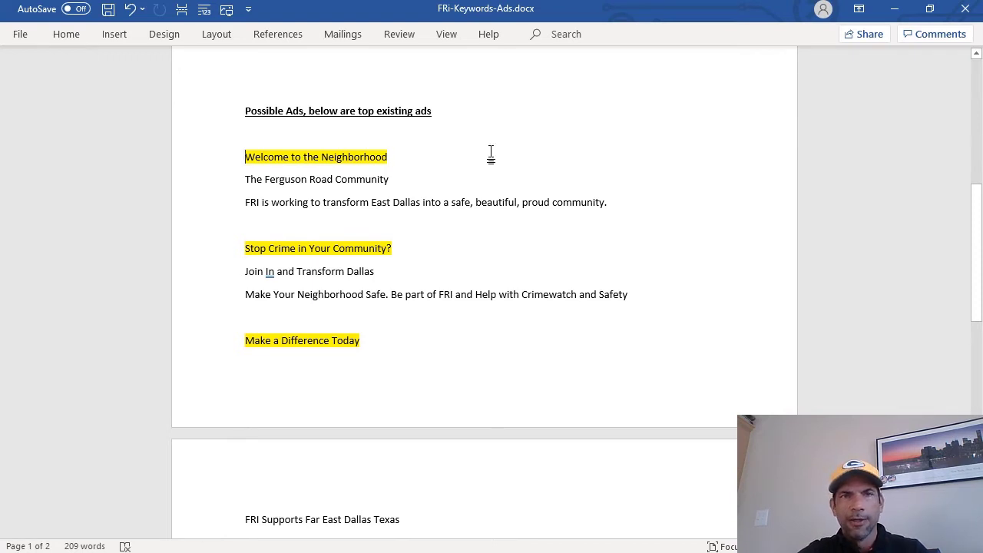
key(shift+End)
key(ctrl+c)
Step: Return to the Google Ads campaign and switch the ad group from responsive search ads back to text ads
key(alt+Tab)
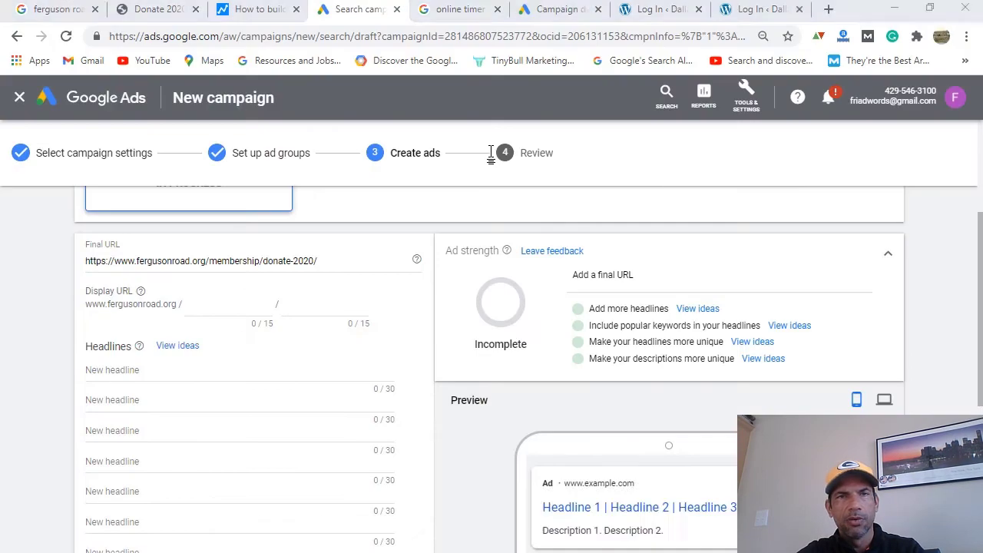
click(159, 370)
scroll(415, 292, up, 3)
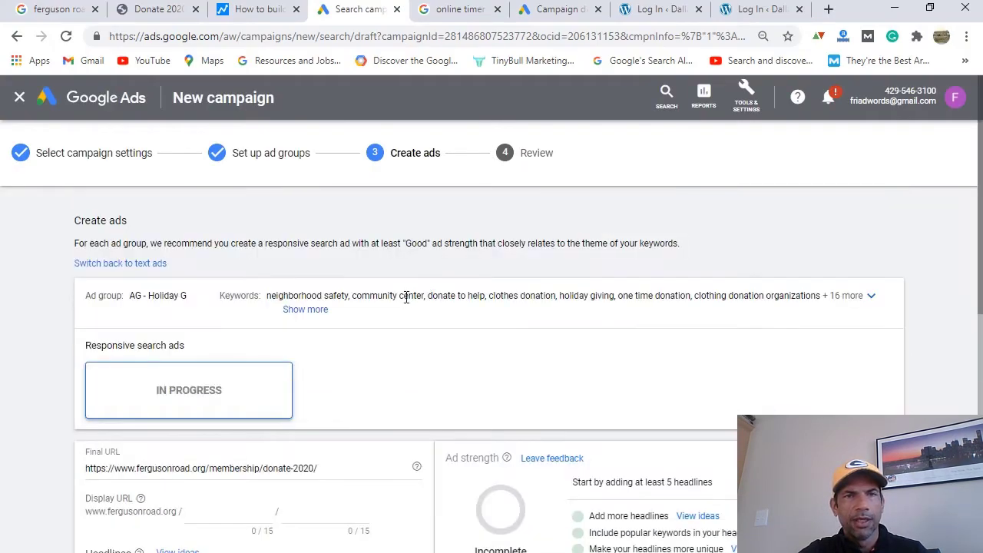
click(124, 263)
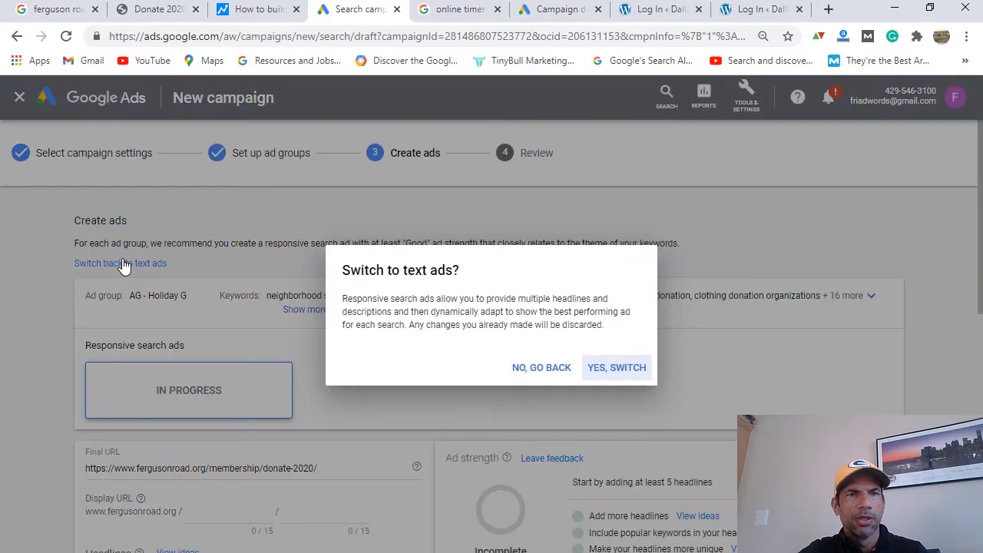
click(609, 373)
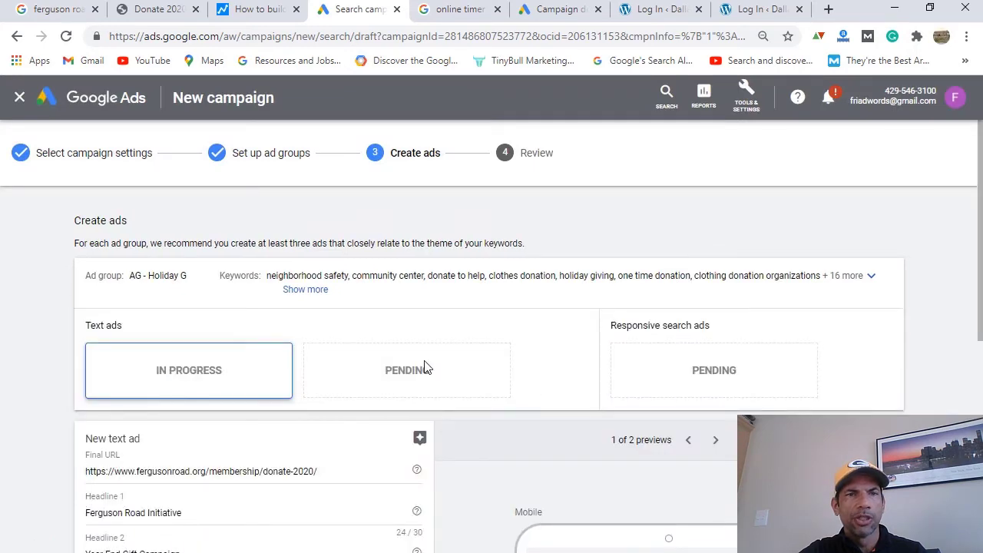
Step: Replace Headline 3 of the new text ad with the copied "Welcome to the Neighborhood"
scroll(538, 375, down, 2)
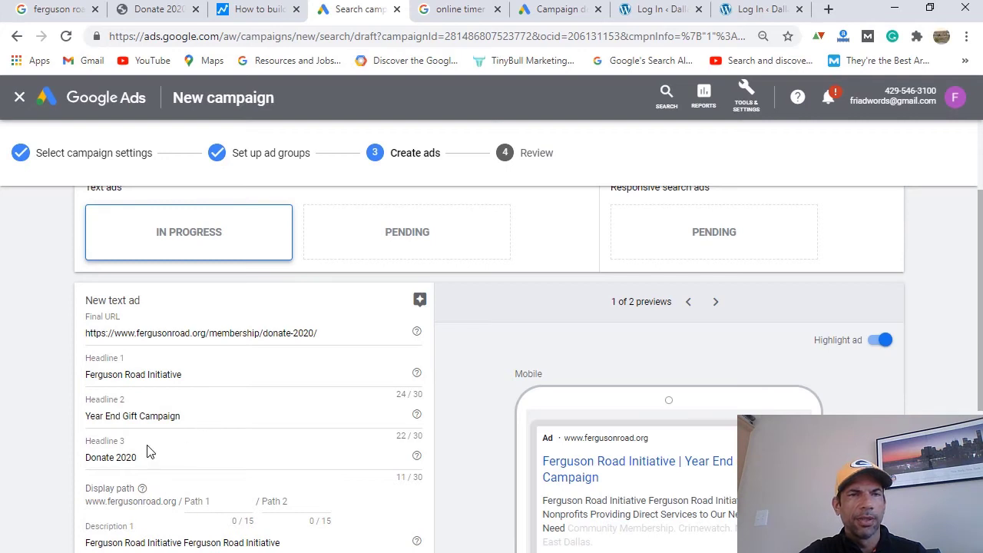
drag(148, 456, 66, 456)
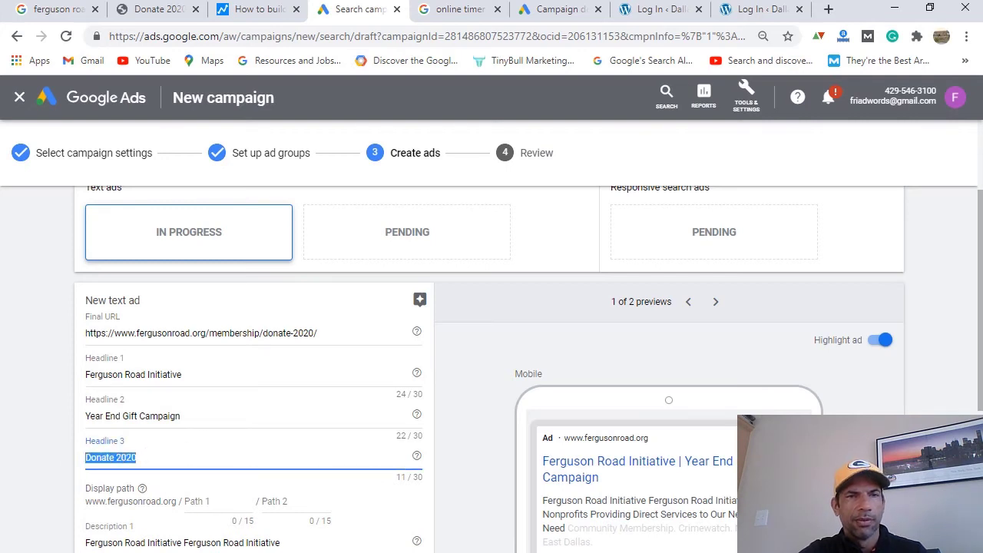
key(ctrl+v)
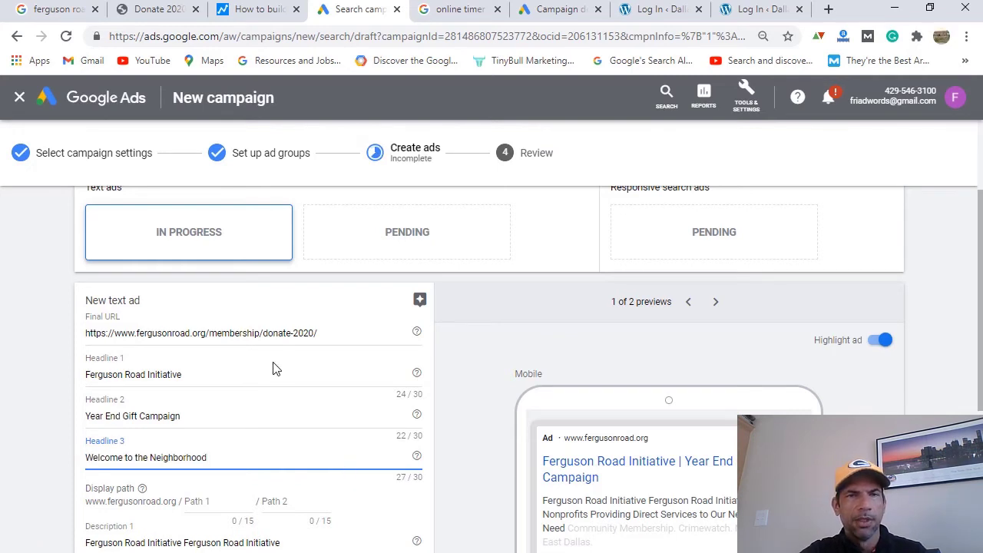
Step: Replace Headline 1 of the text ad with "Welcome to the Neighborhood"
click(321, 335)
drag(321, 335, 80, 336)
scroll(231, 445, down, 1)
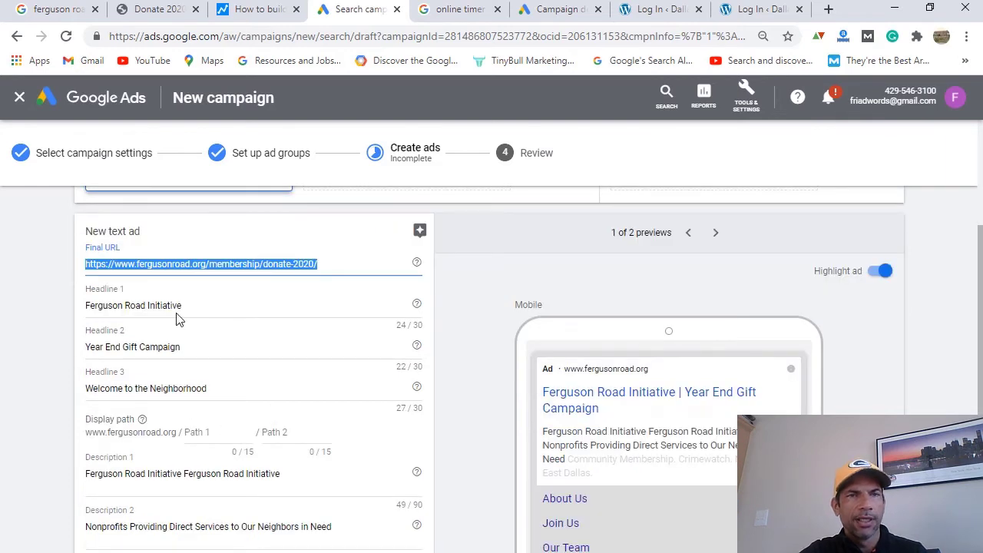
drag(186, 308, 86, 306)
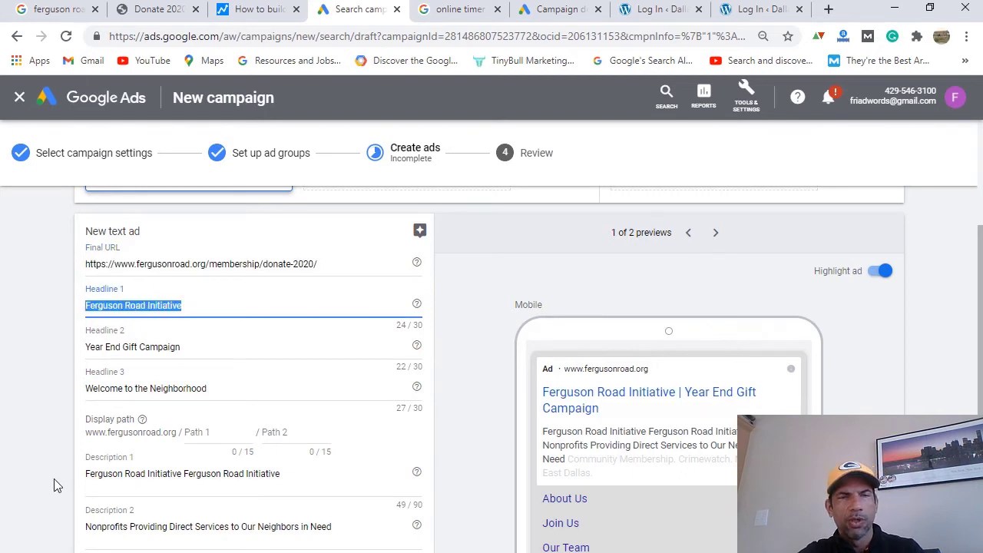
key(ctrl+v)
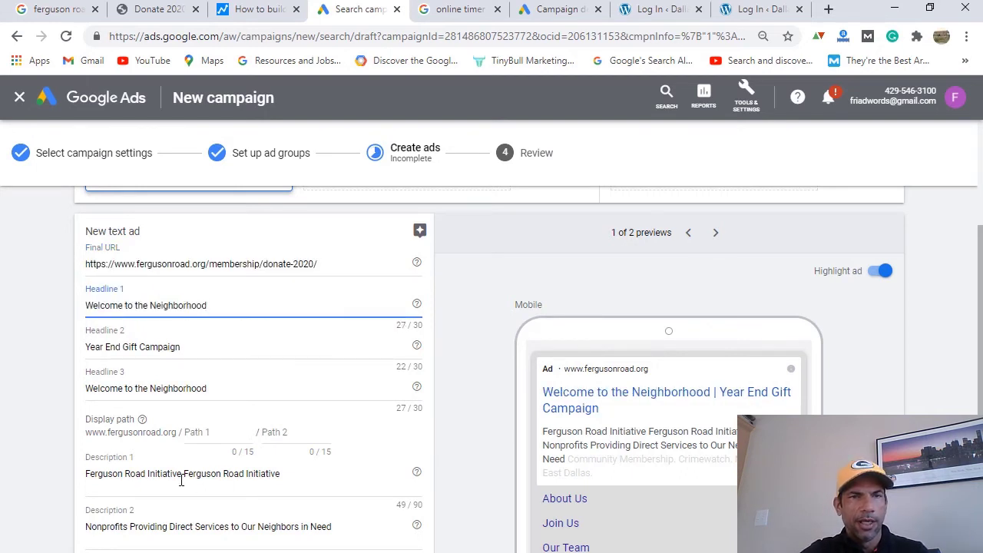
Step: Copy "Ferguson Road Initiative" from Description 1 and paste it over the text in Headline 3
drag(182, 474, 86, 474)
key(ctrl+c)
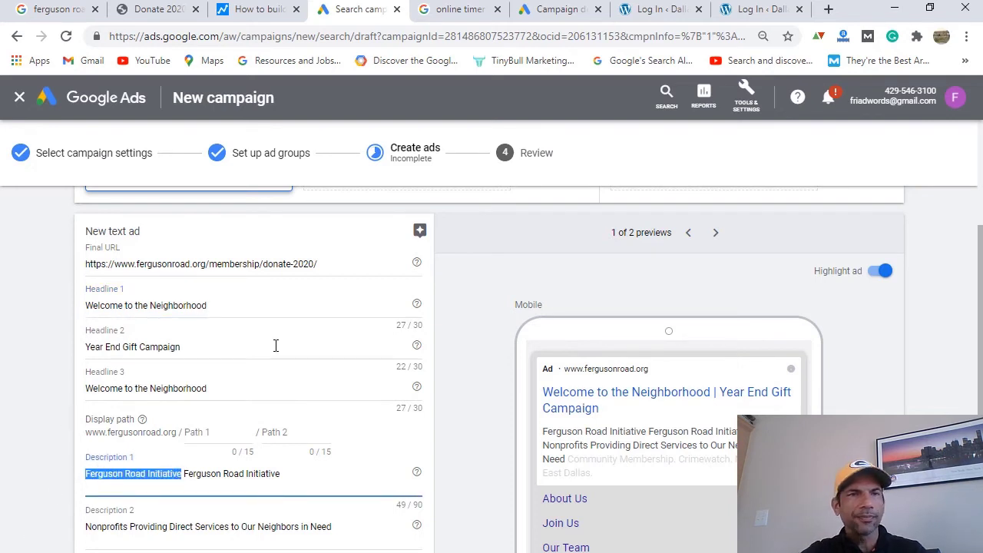
drag(257, 389, 34, 372)
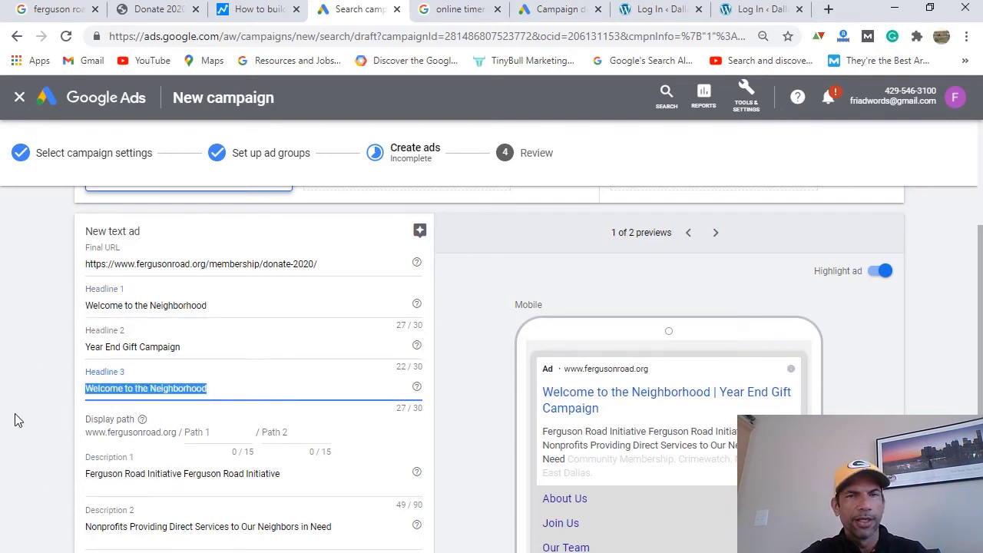
key(ctrl+v)
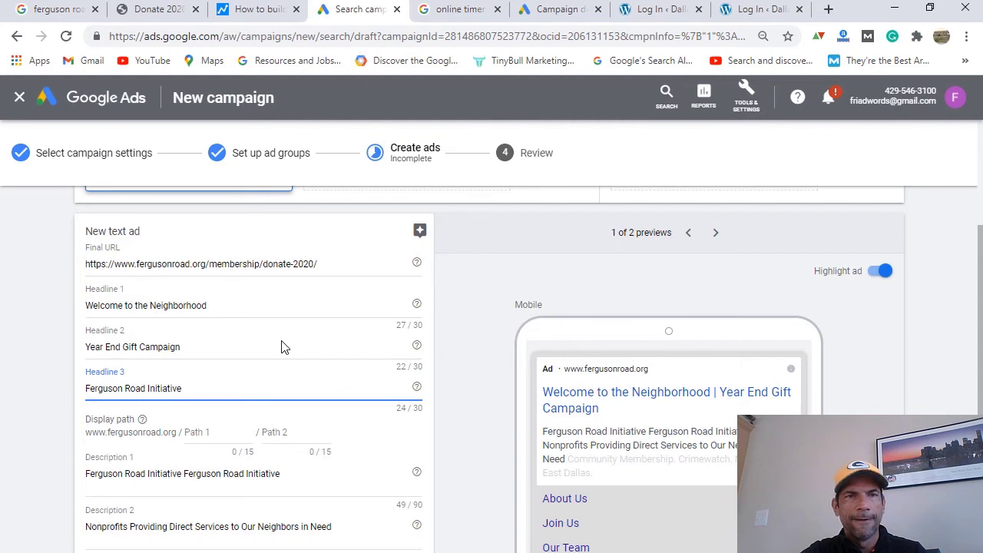
scroll(261, 332, up, 2)
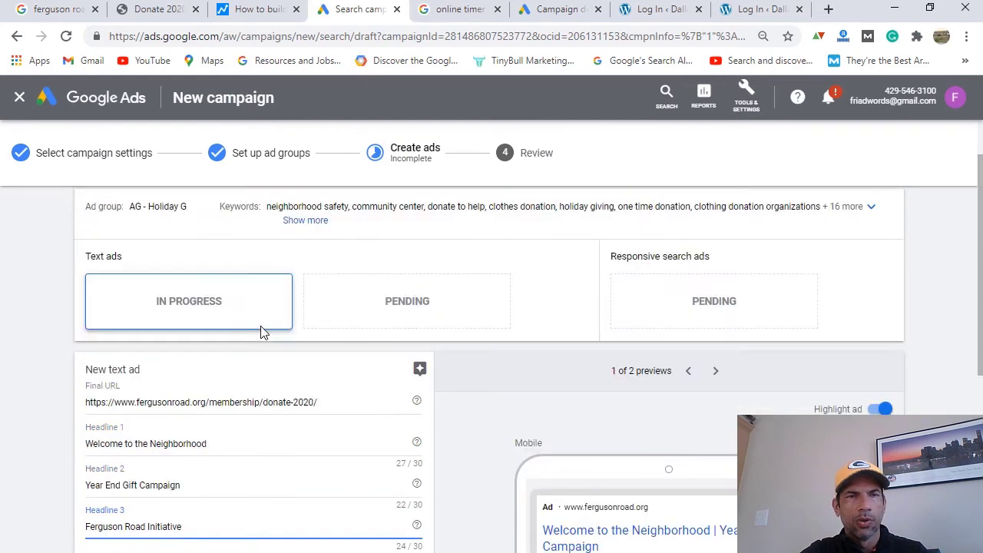
scroll(261, 332, down, 2)
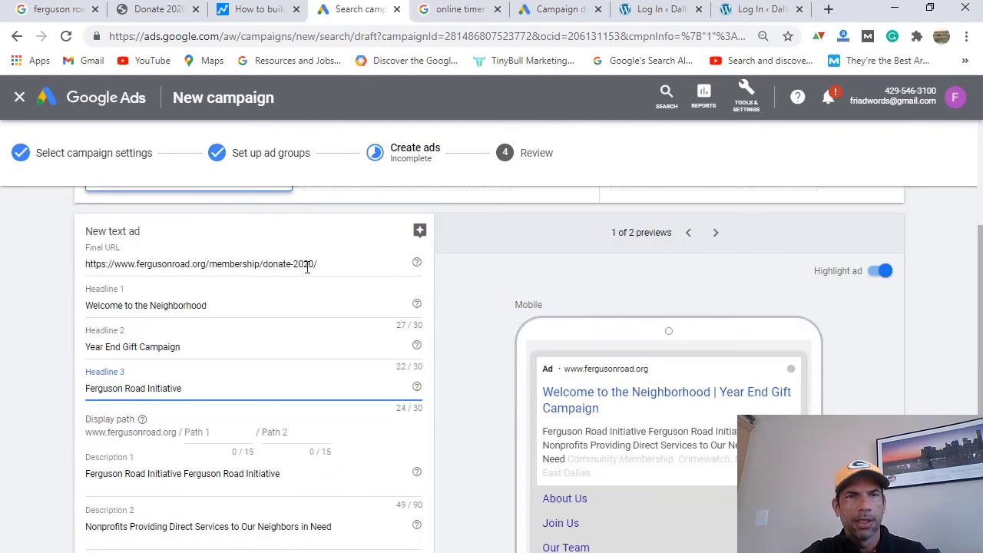
drag(321, 262, 82, 277)
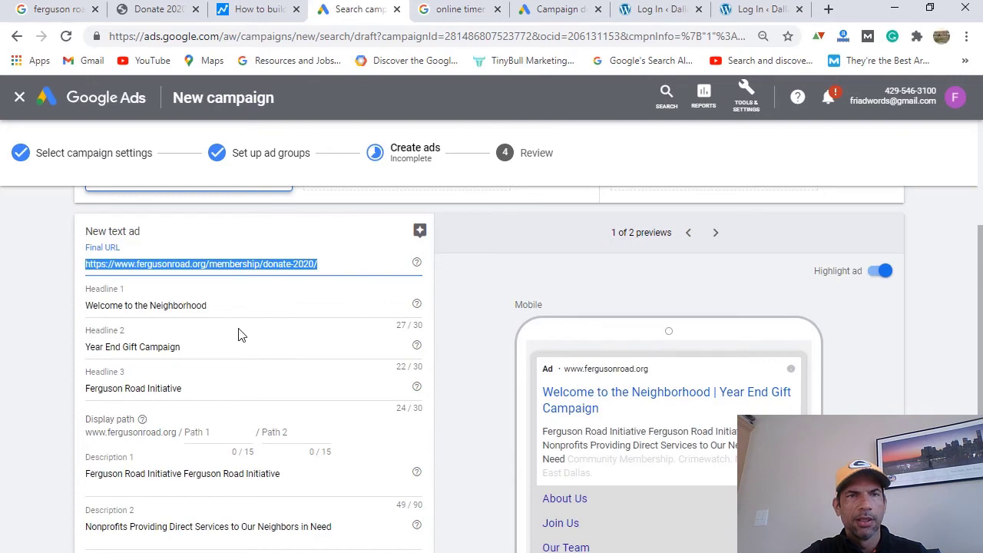
Step: Try adding "Dallas" to the end of Headline 3, then remove it again
scroll(239, 334, down, 2)
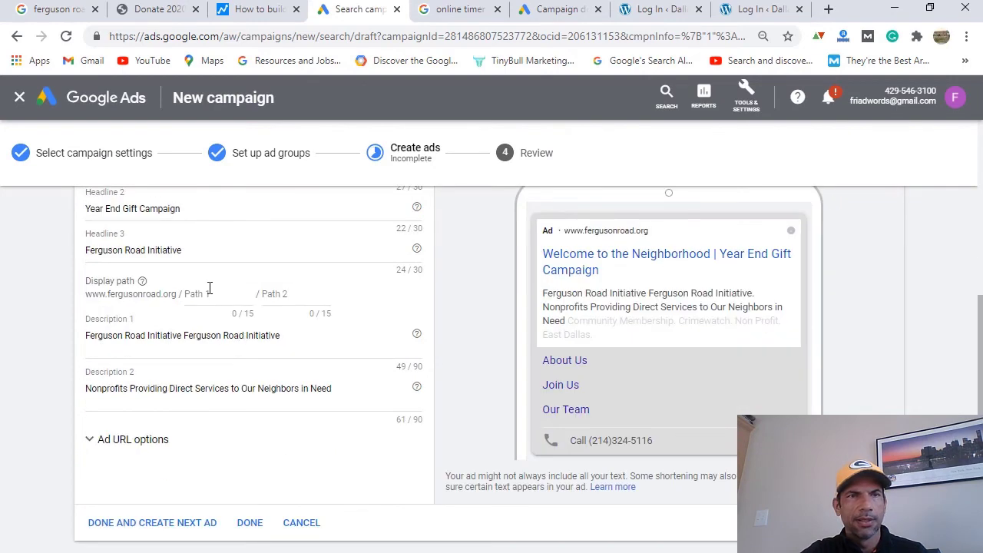
click(211, 250)
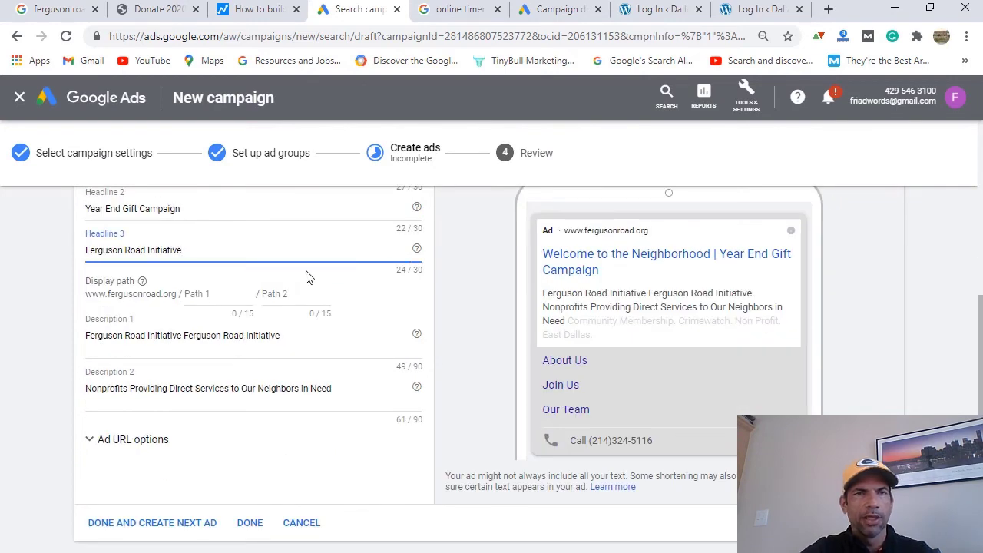
text(Dall)
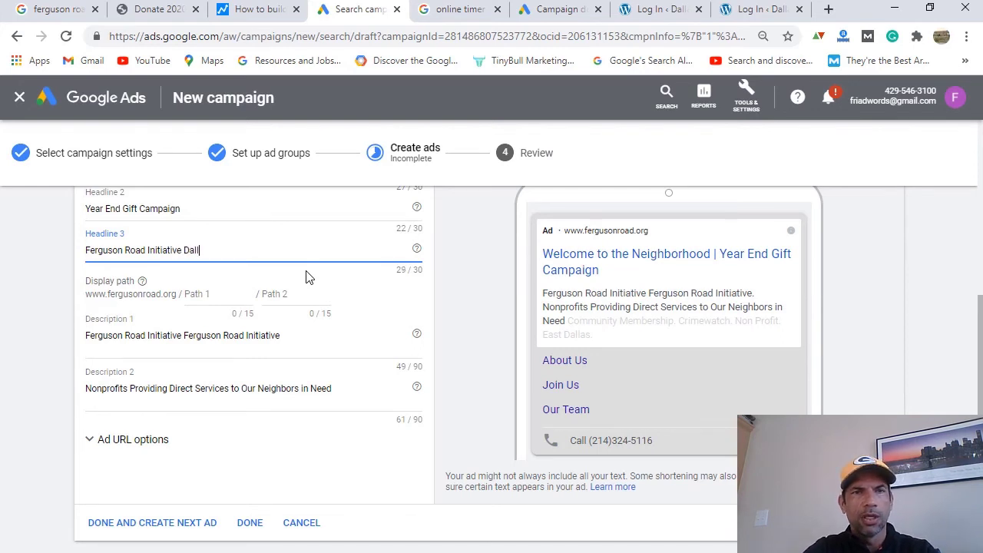
text(as)
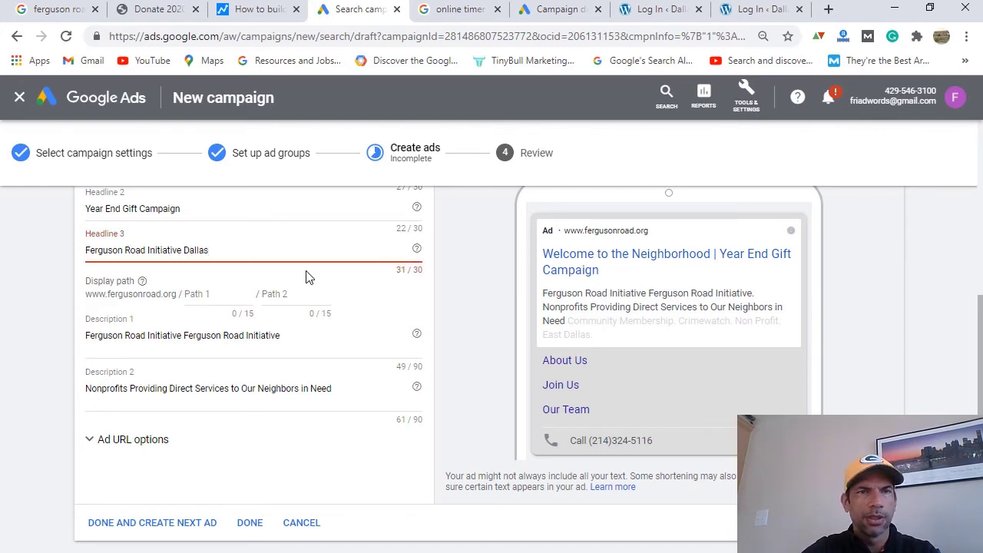
key(BackSpace)
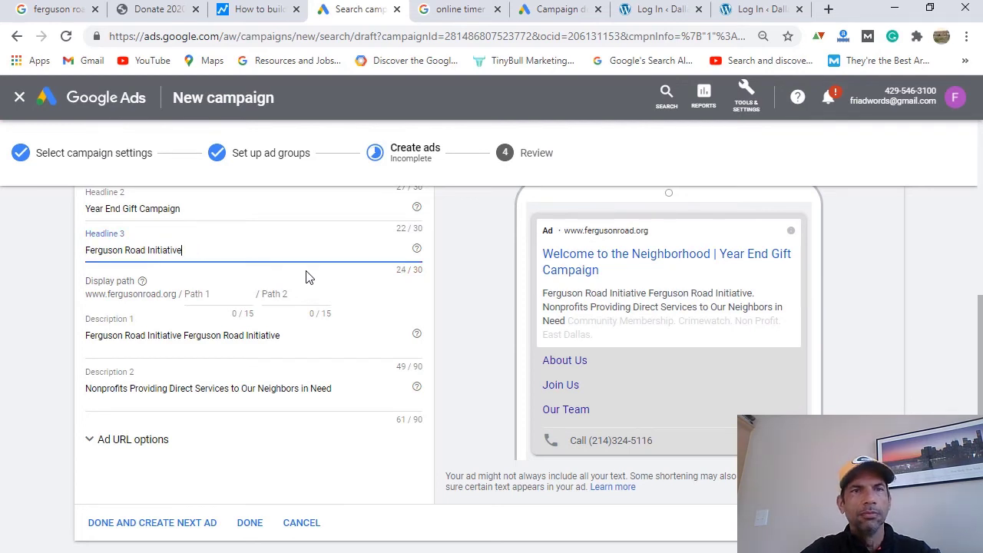
Step: Append "Dallas" to Headline 2 so it reads "Year End Gift Campaign Dallas"
scroll(309, 224, up, 1)
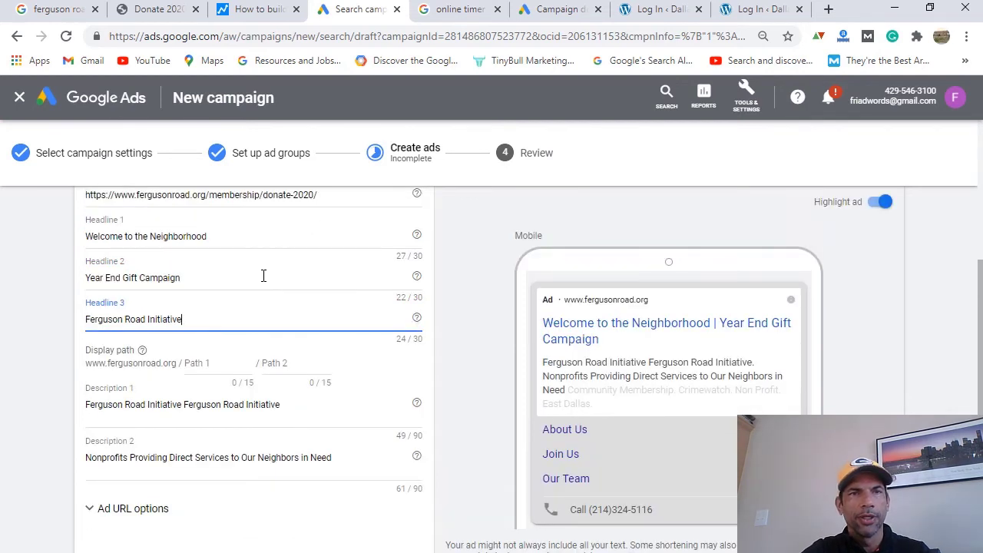
click(264, 276)
text(Dallas)
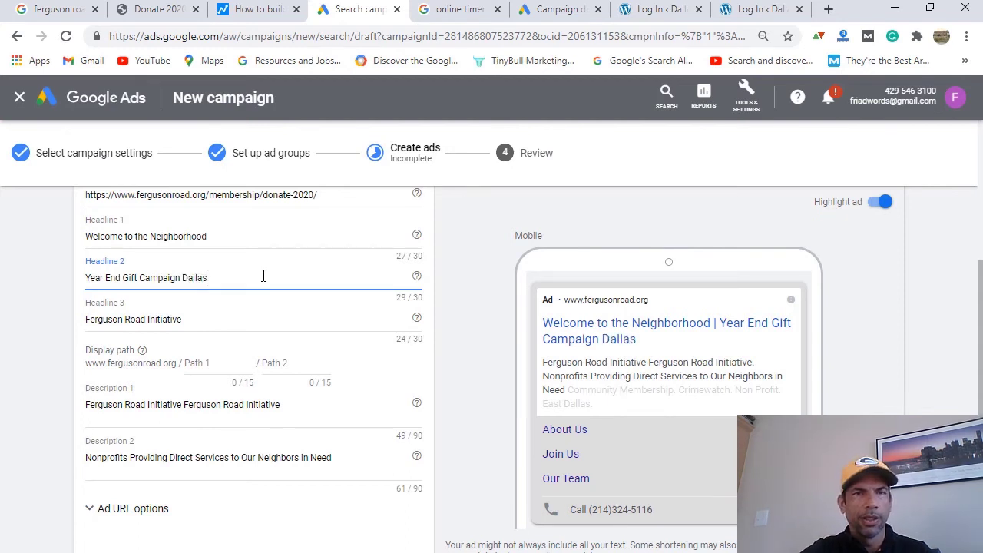
Step: Switch to FRi-Keywords-Ads.docx in Word and copy the line "Help us inform our neighbors who need help as to where they can go in Far East Dallas to receive"
scroll(269, 312, down, 1)
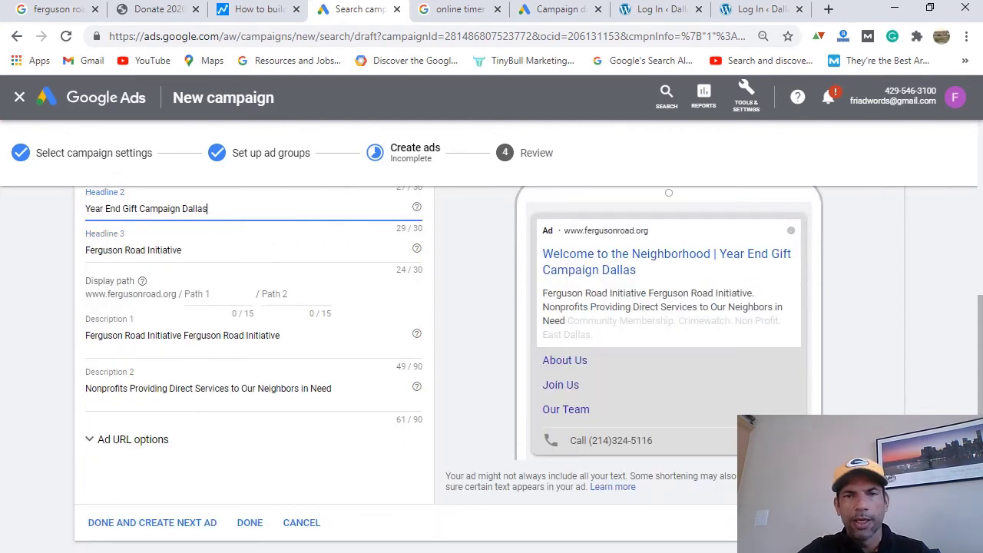
key(alt+Tab)
scroll(349, 426, down, 5)
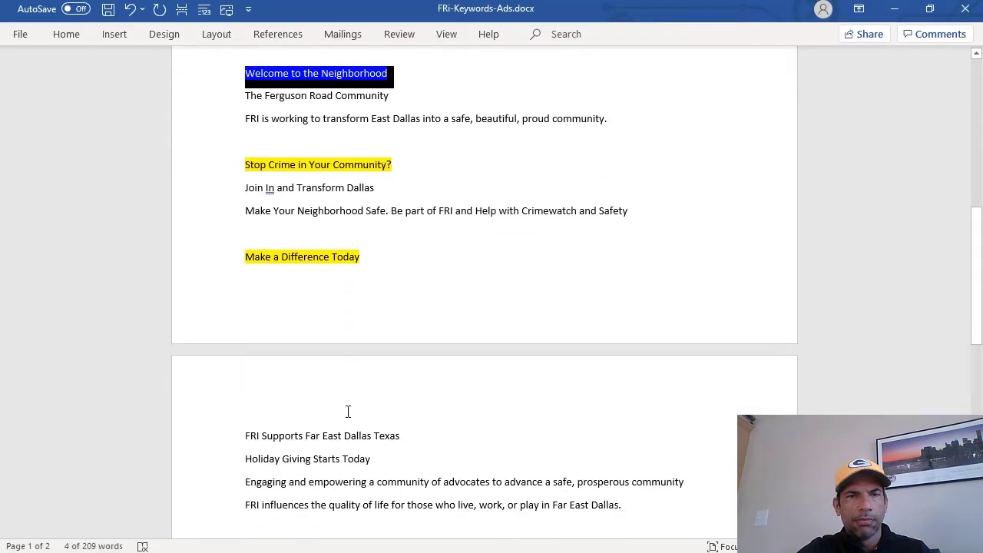
scroll(348, 410, down, 4)
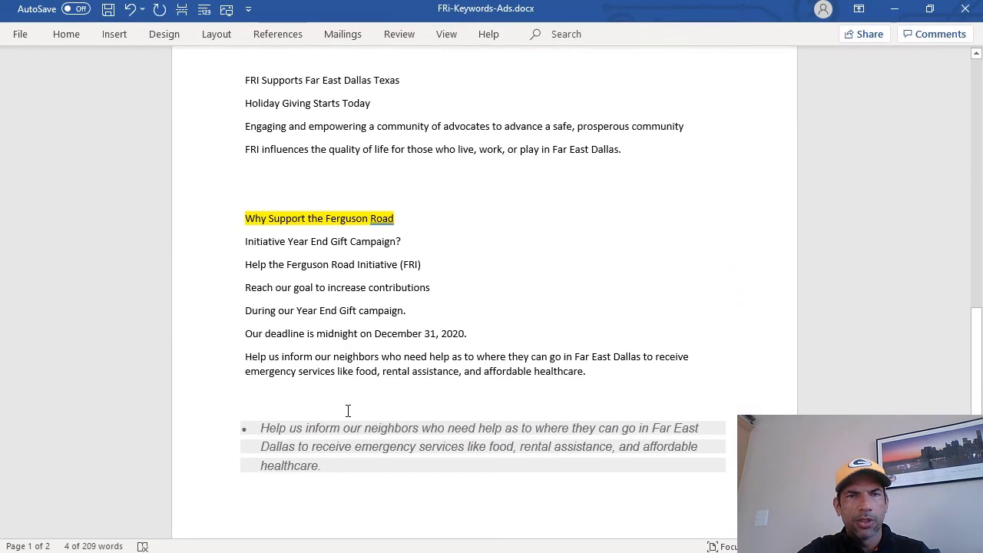
scroll(461, 377, down, 1)
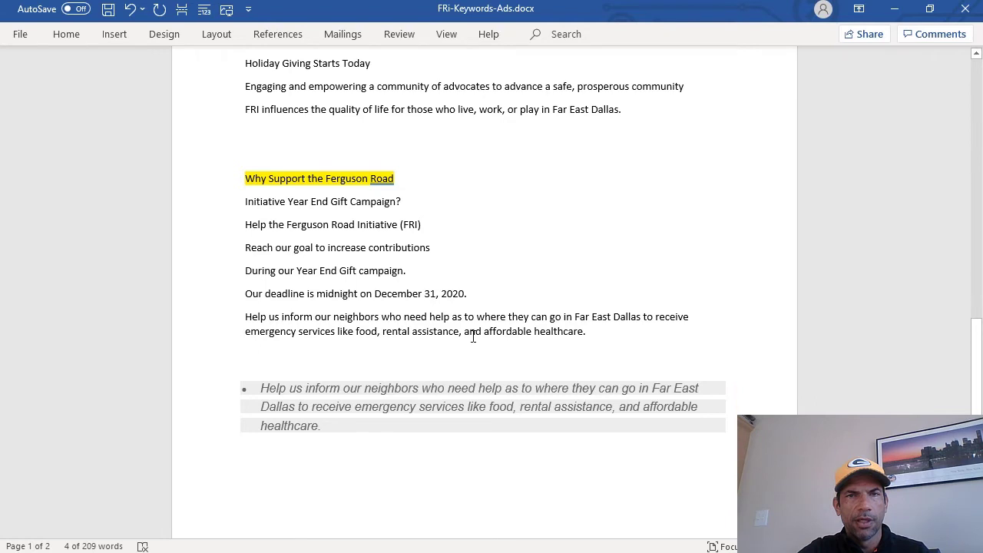
click(245, 317)
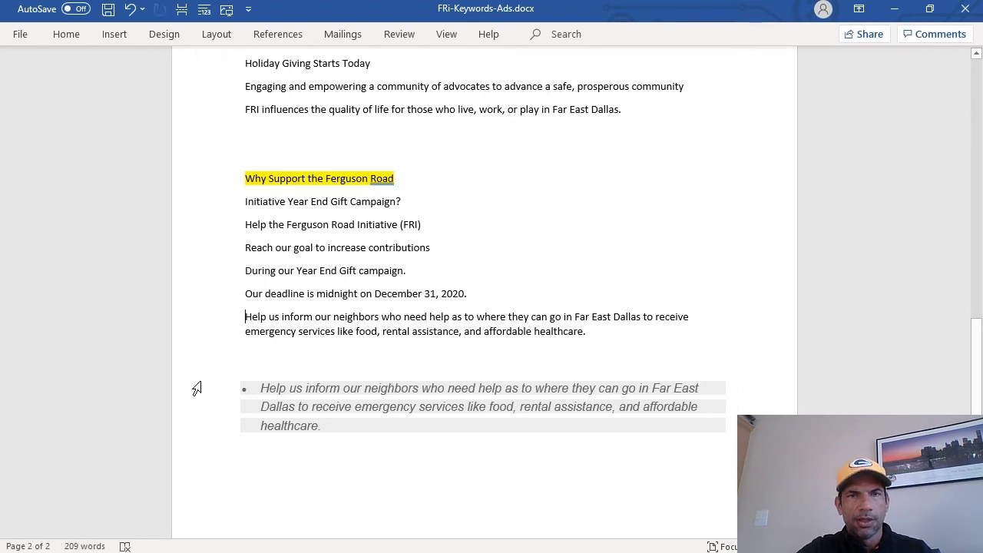
key(shift+End)
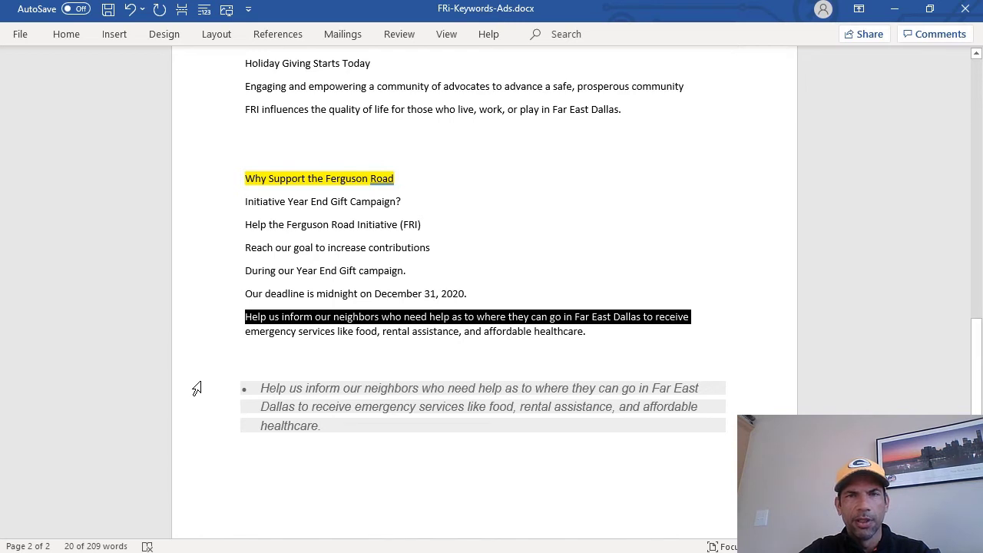
key(Left)
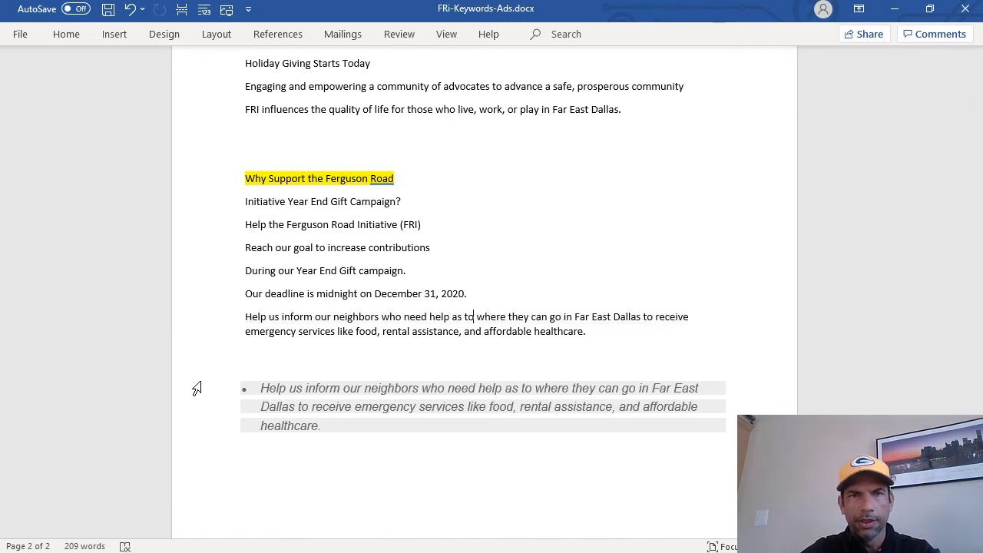
key(shift+End)
key(ctrl+c)
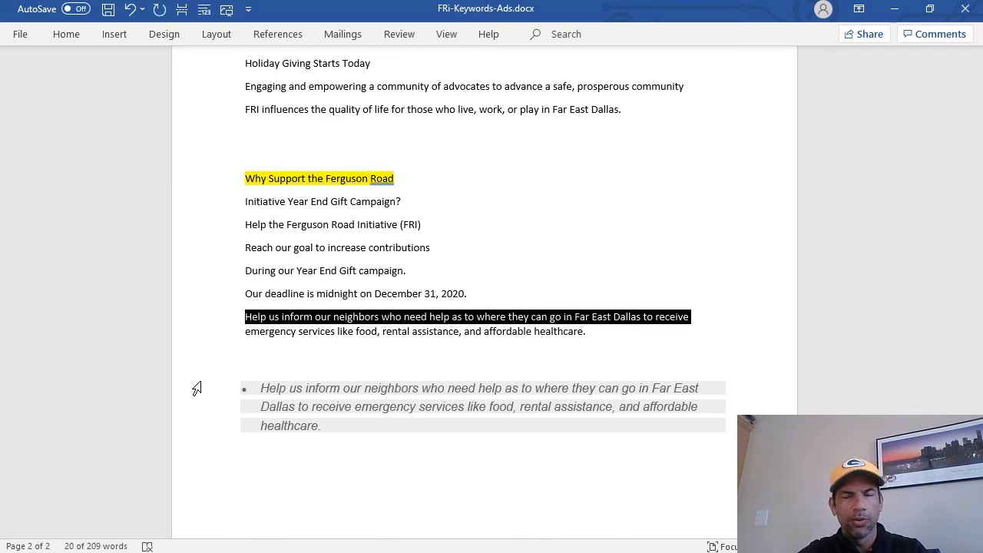
Step: Switch back to Google Ads and replace the text ad's Description 1 with the copied line
key(alt+Tab)
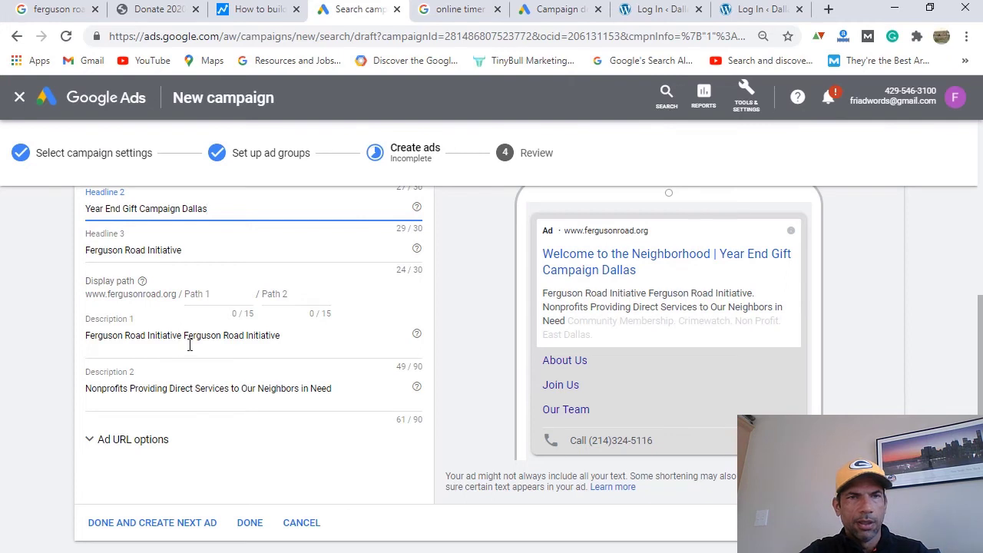
drag(303, 343, 9, 334)
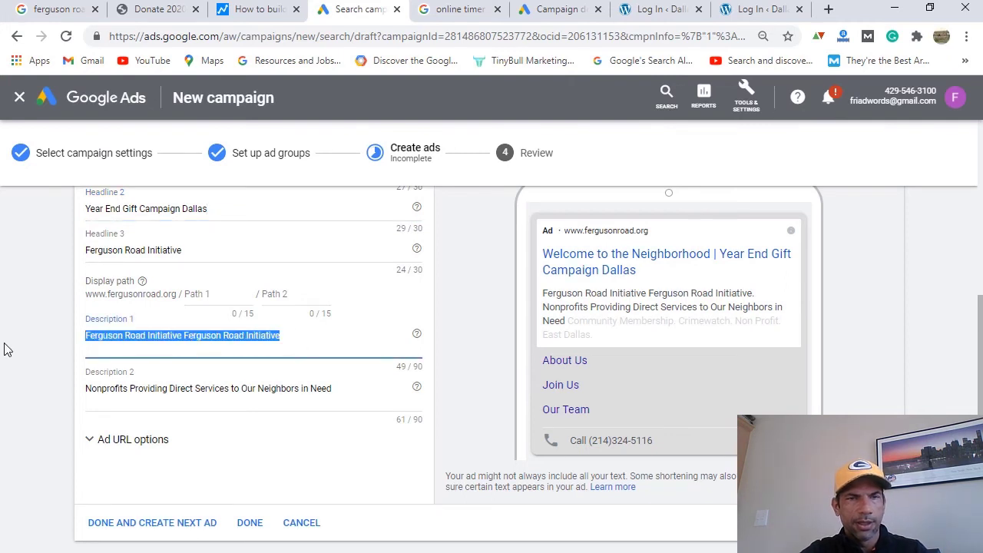
key(ctrl+v)
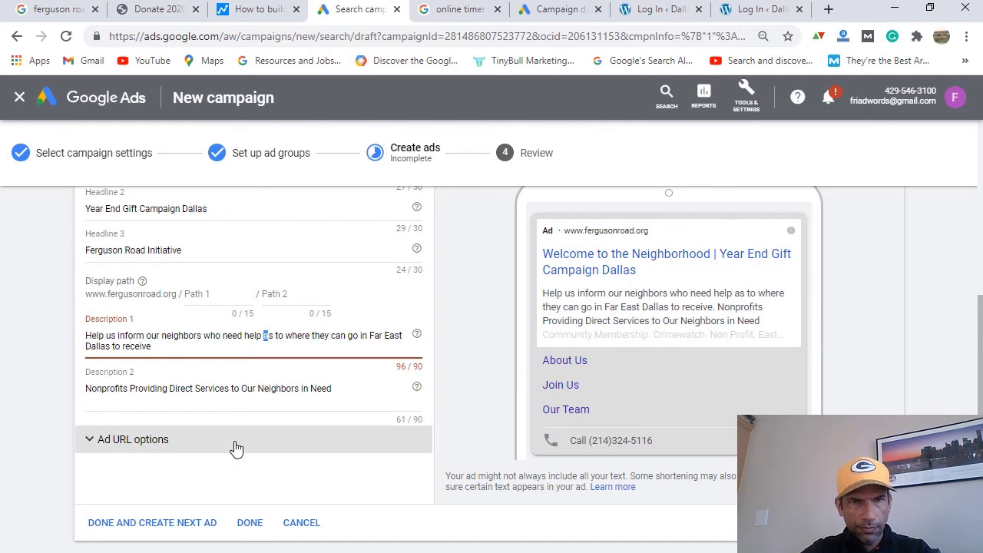
Step: Shorten Description 1 to "Help us inform our neighbors who need help in Far East Dallas"
key(shift+Right)
key(shift+Right)
key(shift+Right)
key(shift+Right)
key(shift+Right)
key(shift+Right)
key(shift+Right)
key(shift+Right)
key(shift+Right)
key(shift+Right)
key(shift+Right)
key(shift+Right)
key(shift+Right)
key(shift+Right)
key(shift+Right)
key(shift+Right)
key(shift+Right)
key(shift+Right)
key(shift+Right)
key(shift+Right)
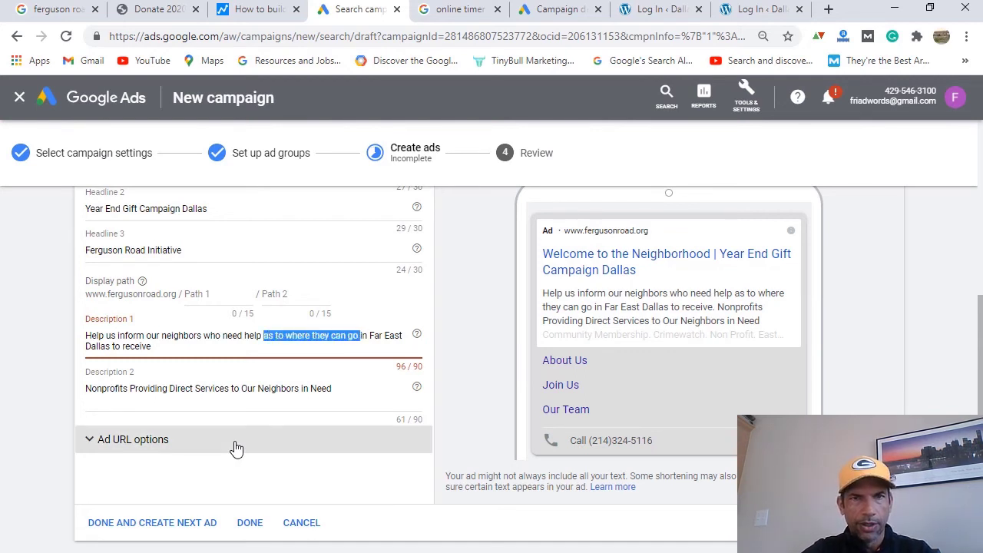
key(Home)
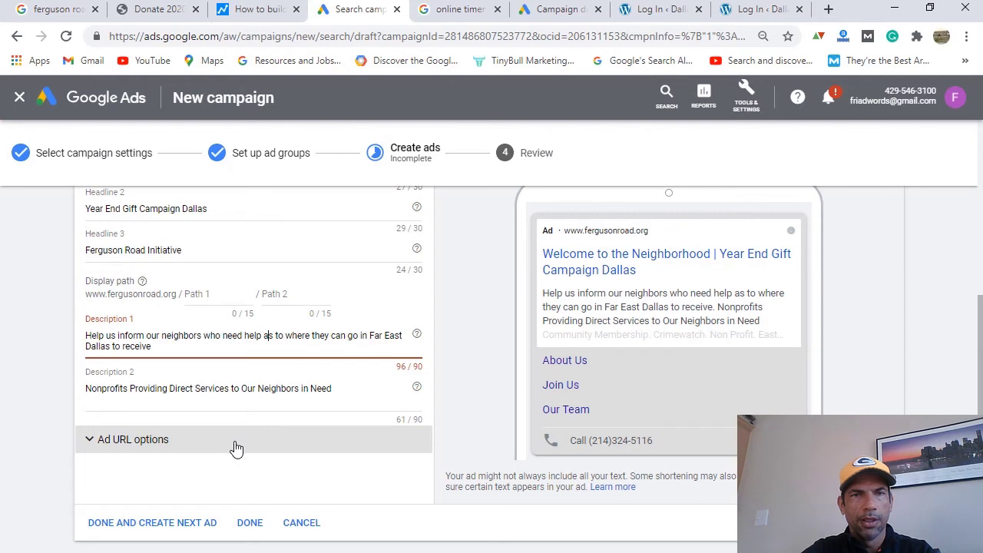
key(Delete)
key(Delete)
key(Delete)
key(Delete)
key(Delete)
key(Delete)
key(Delete)
key(Delete)
key(Delete)
key(Delete)
key(Delete)
key(Delete)
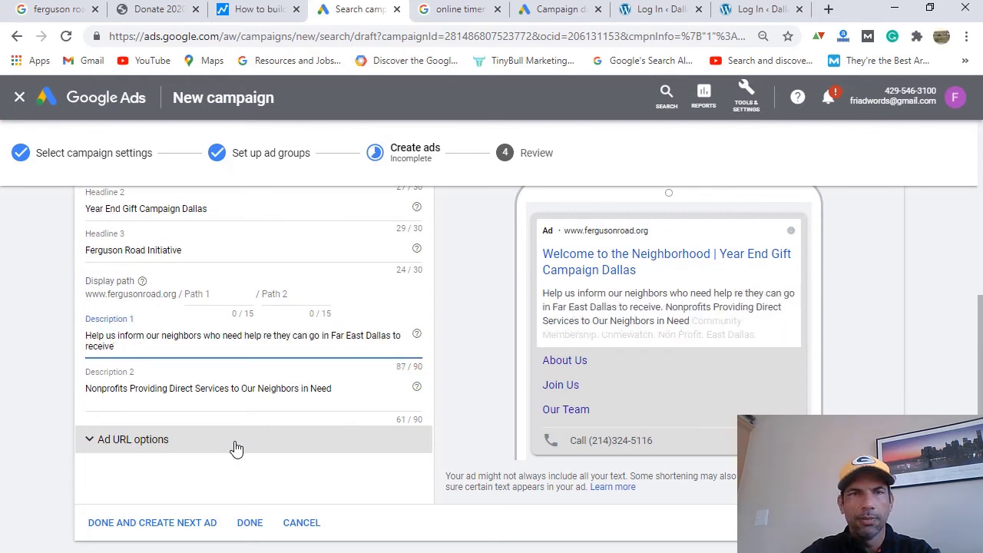
key(Delete)
key(Delete)
key(Delete)
key(Delete)
key(Delete)
key(Delete)
key(Delete)
key(Delete)
key(Delete)
key(Delete)
key(Delete)
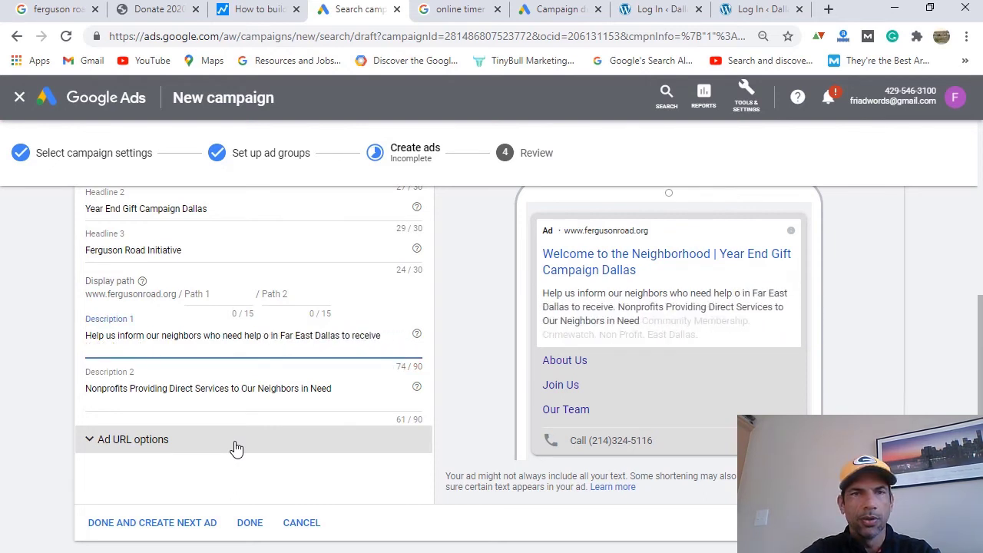
key(Delete)
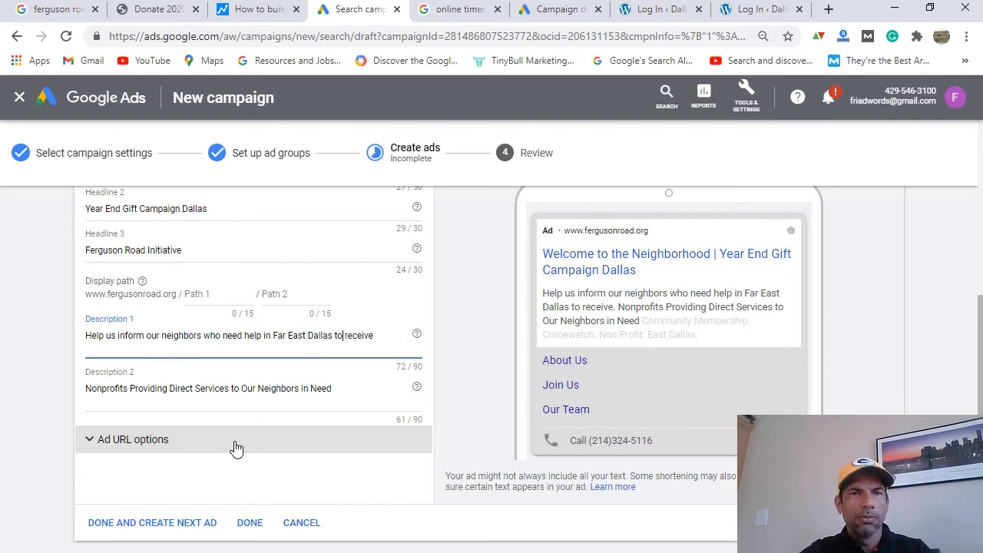
key(shift+End)
key(Delete)
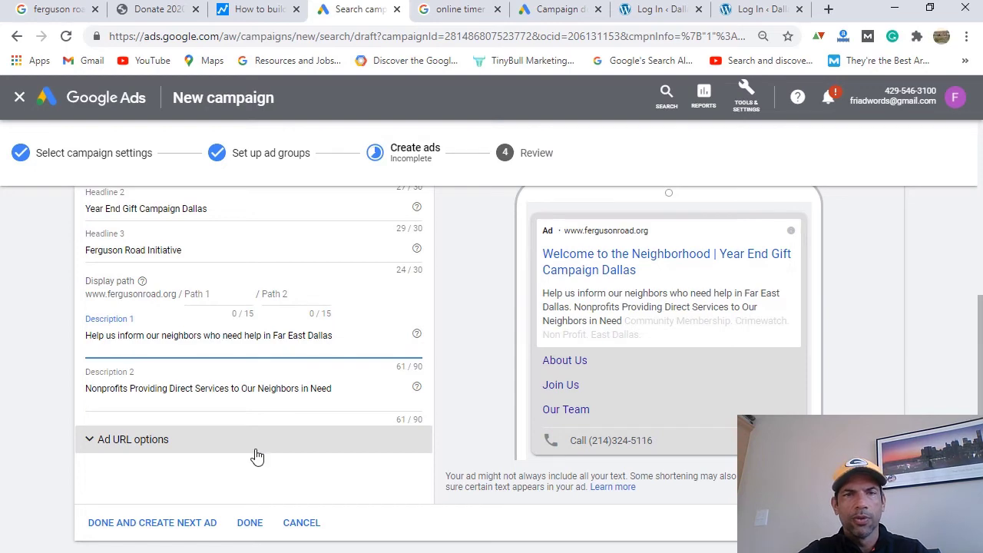
Step: In the Word document, move the text from "receive" onward onto its own line, capitalize it as "Receive", and copy that line
key(alt+Tab)
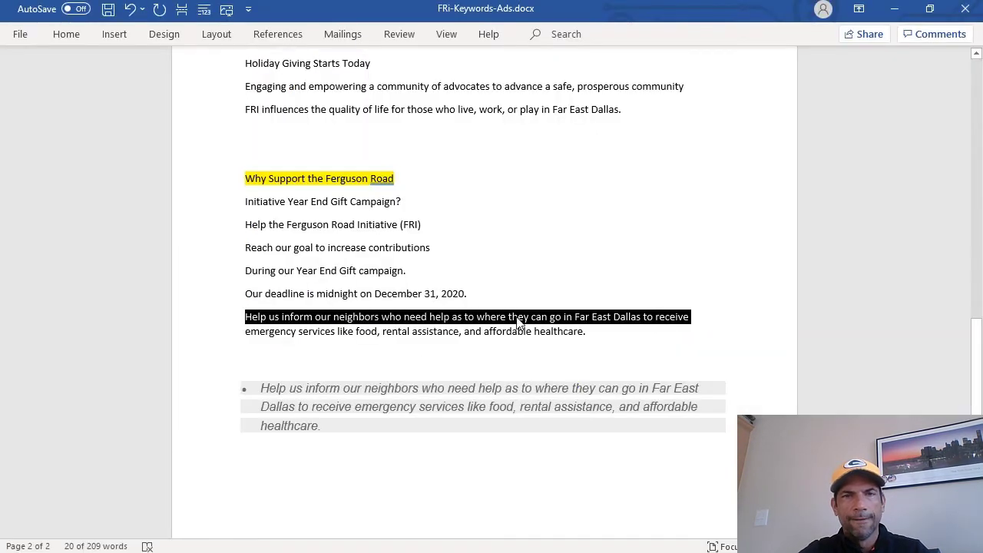
click(655, 322)
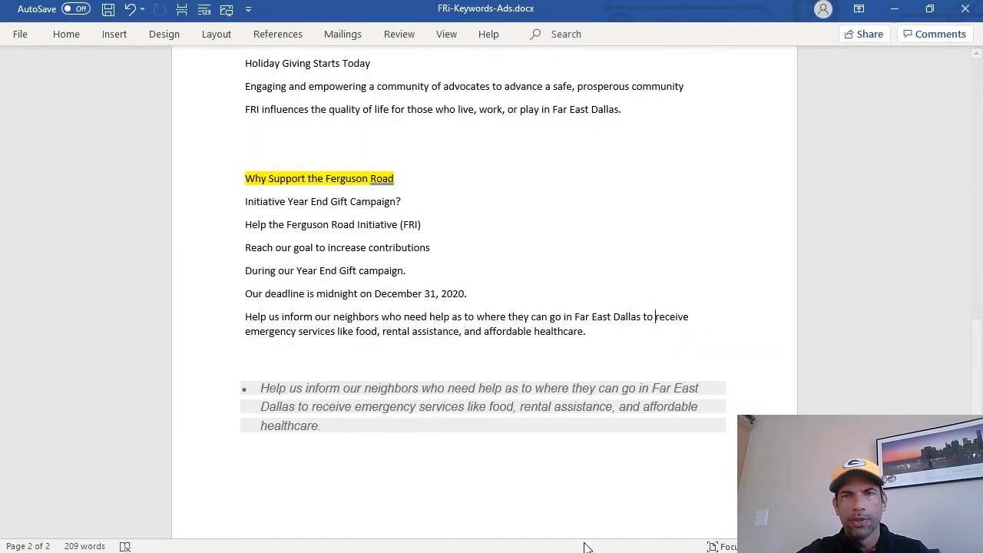
key(Return)
key(Delete)
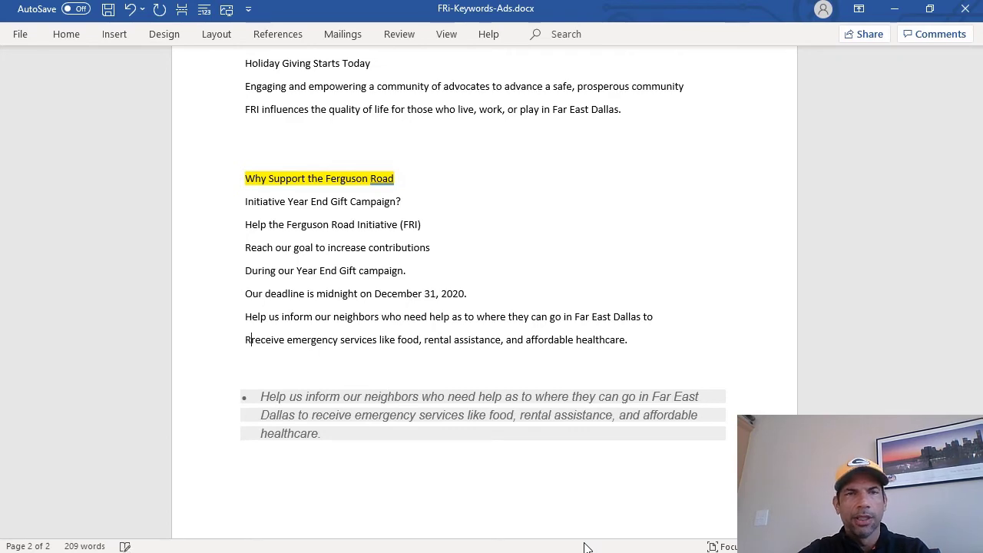
text(R)
key(shift+End)
key(ctrl+c)
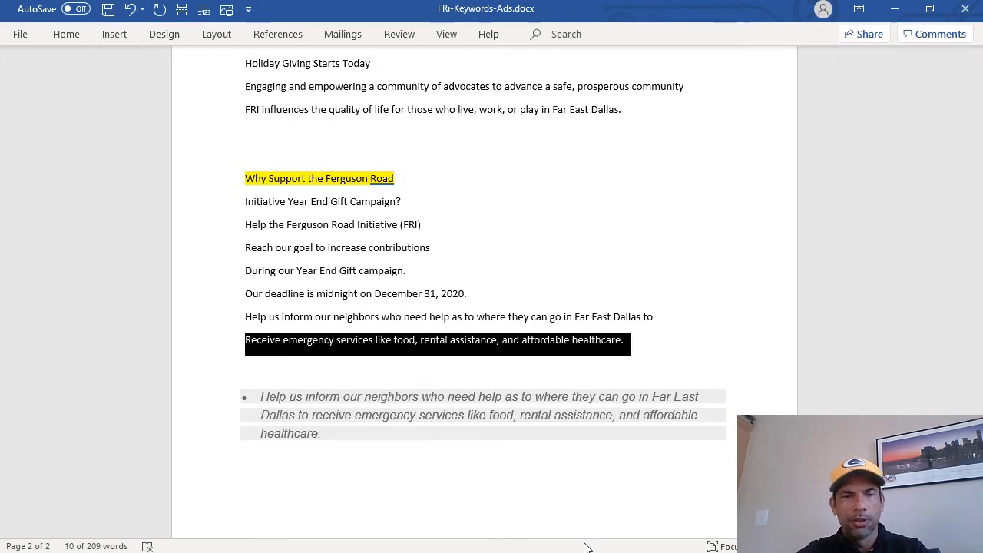
Step: Back in Google Ads, replace Description 2 with "Receive emergency services like food, rental assistance, and affordable healthcare."
key(alt+Tab)
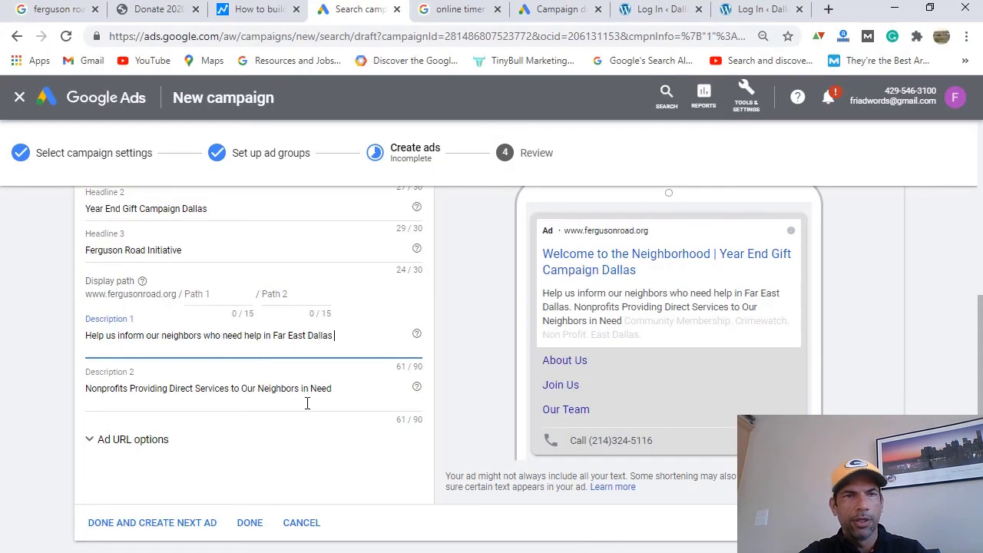
drag(340, 388, 77, 397)
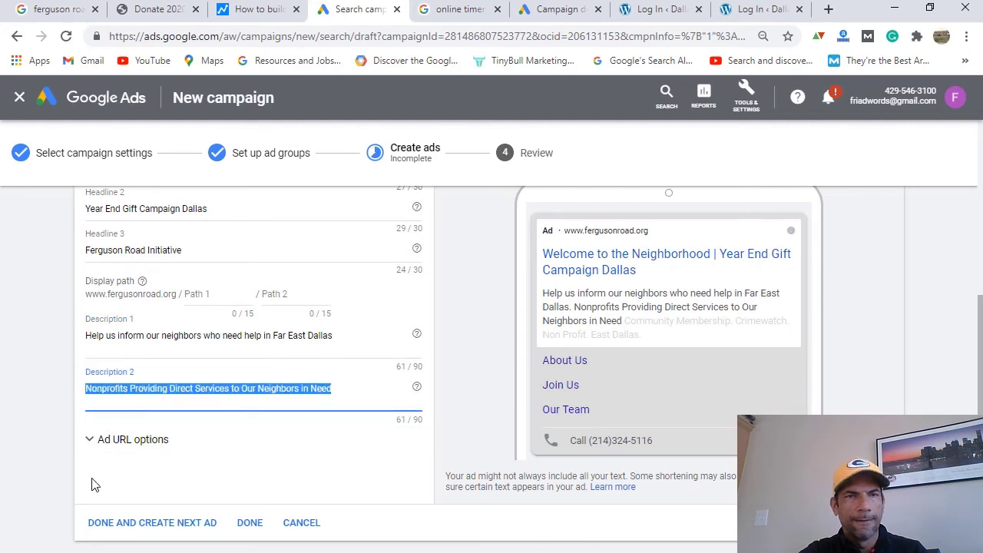
key(ctrl+v)
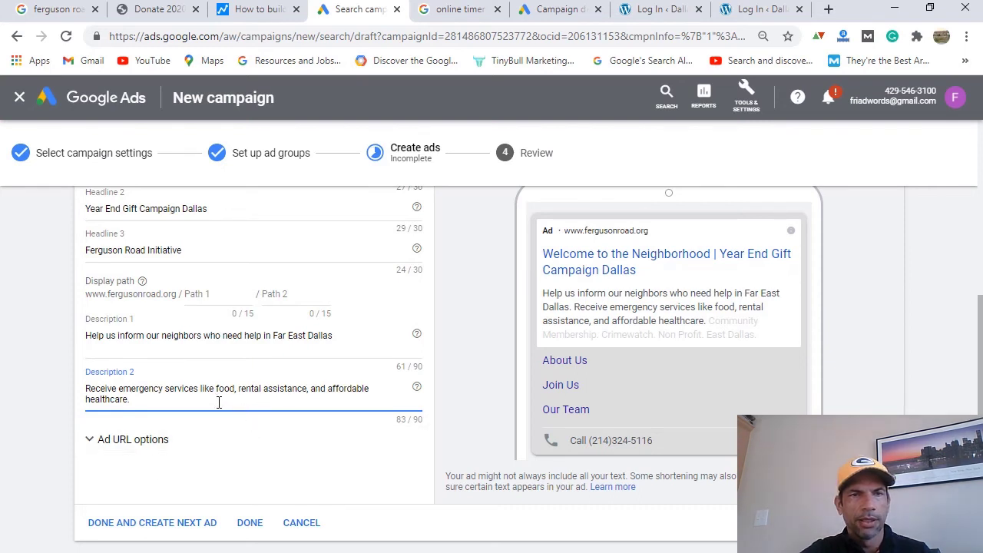
Step: Review the text ad's headlines, descriptions and final URL
scroll(220, 401, up, 1)
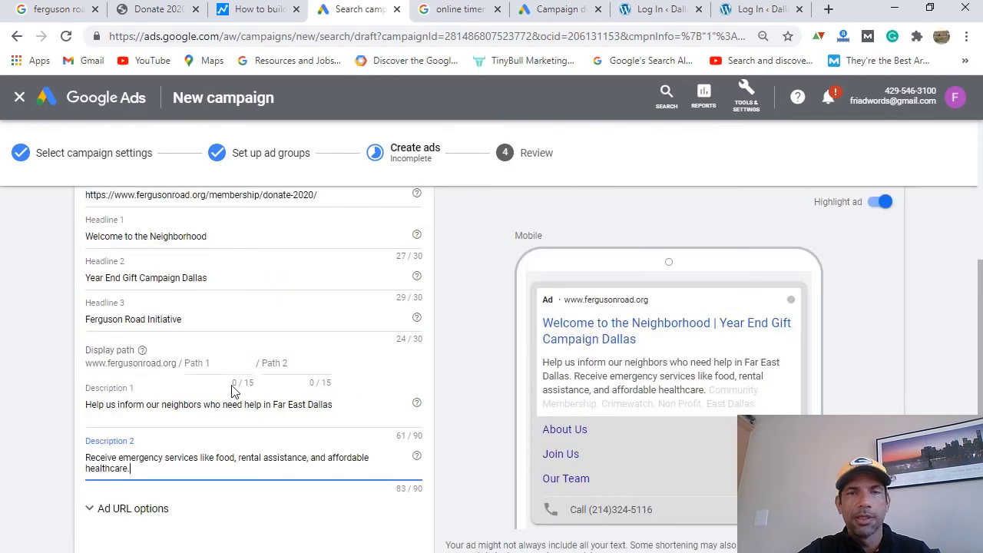
scroll(227, 404, up, 2)
scroll(233, 386, down, 1)
scroll(232, 389, down, 1)
scroll(219, 338, up, 1)
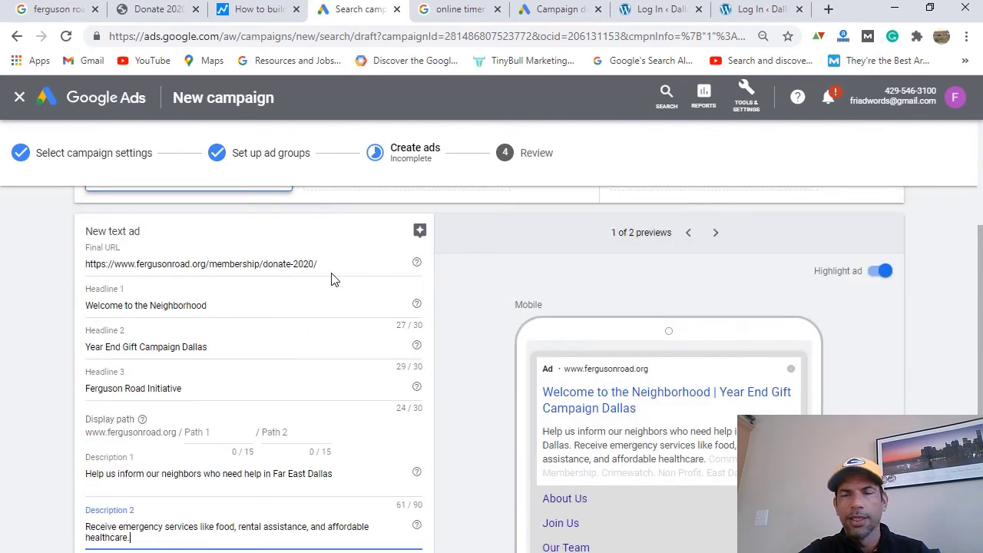
drag(323, 264, 30, 280)
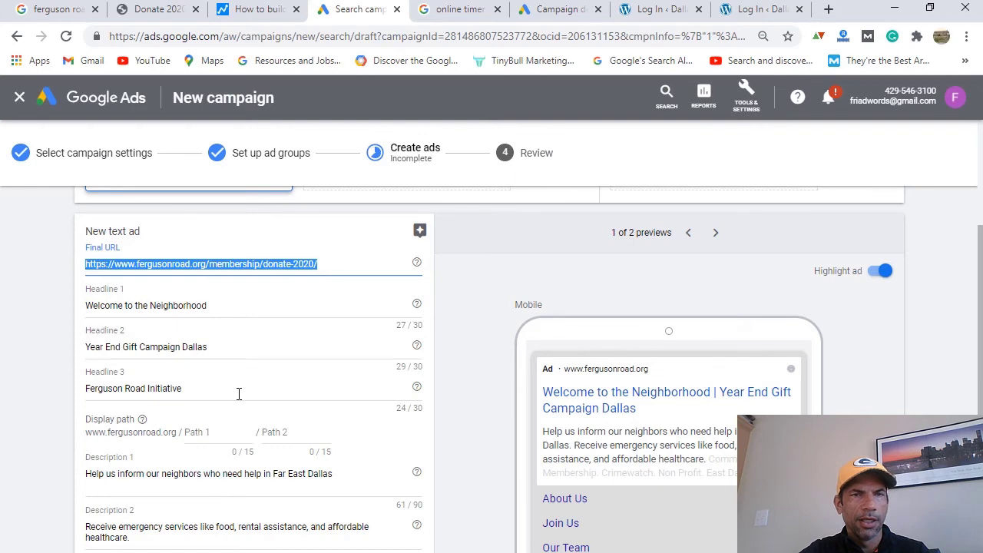
Step: Insert "your" before "help in Far East Dallas" in Description 1
scroll(213, 406, down, 1)
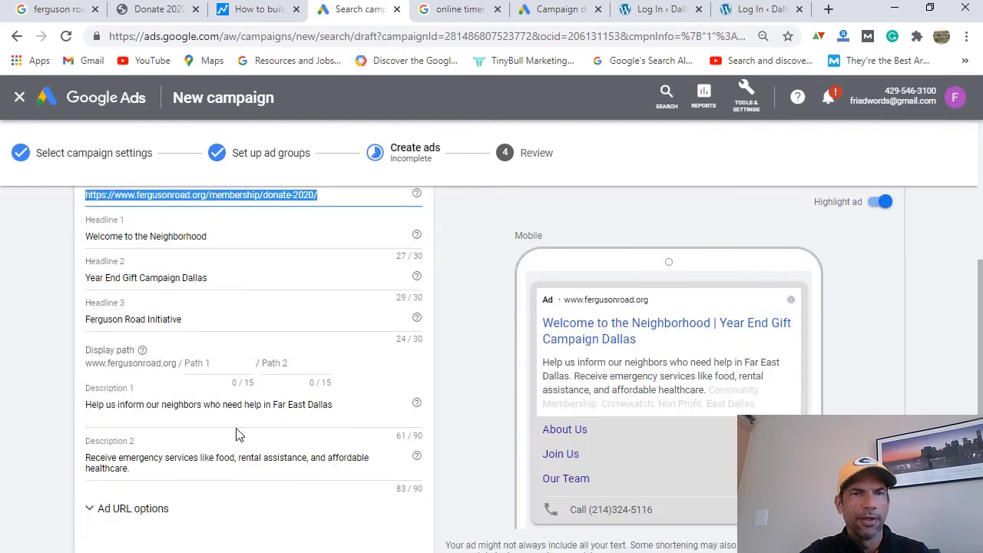
scroll(236, 434, down, 1)
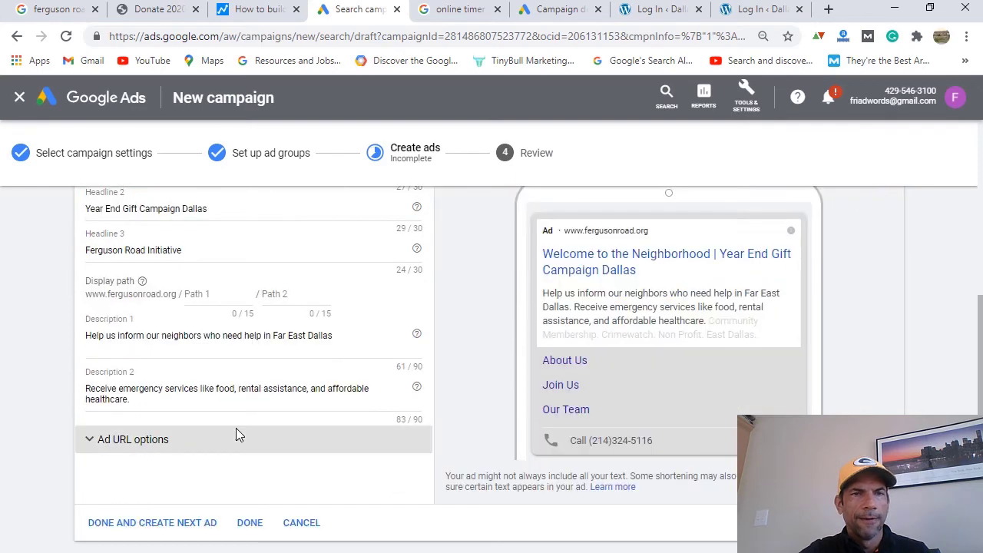
click(248, 339)
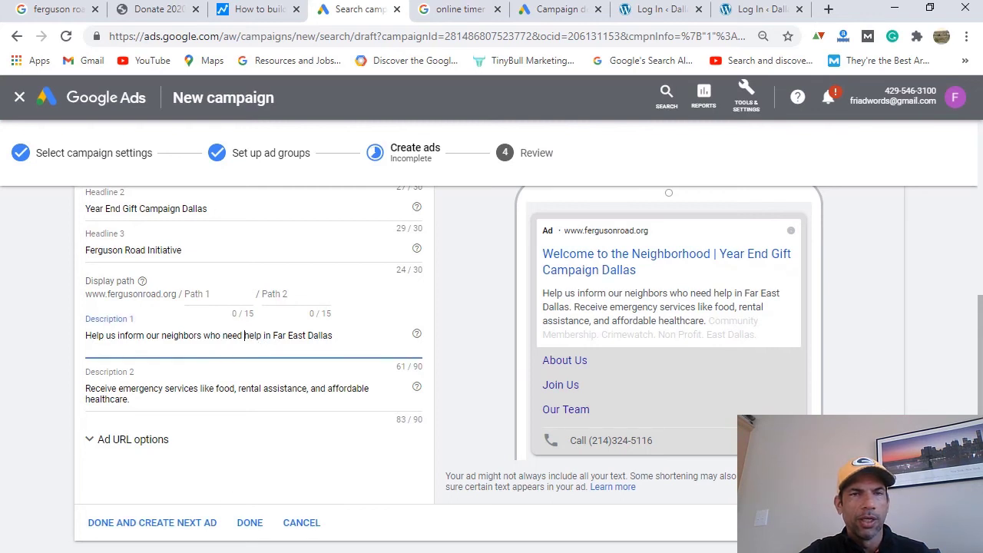
text(your)
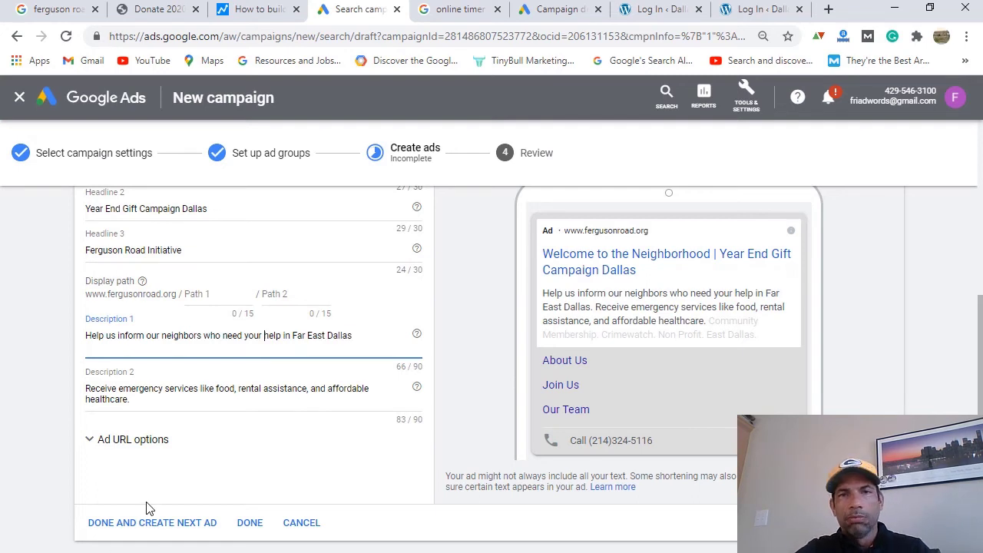
Step: Finish the text ad without creating another, save the ads, and continue to the campaign review
scroll(208, 450, down, 1)
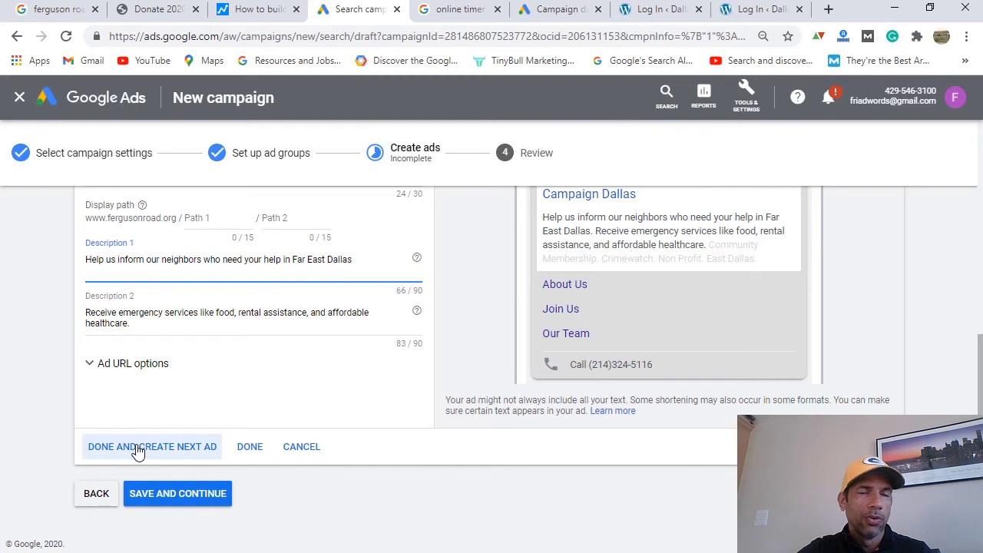
click(249, 448)
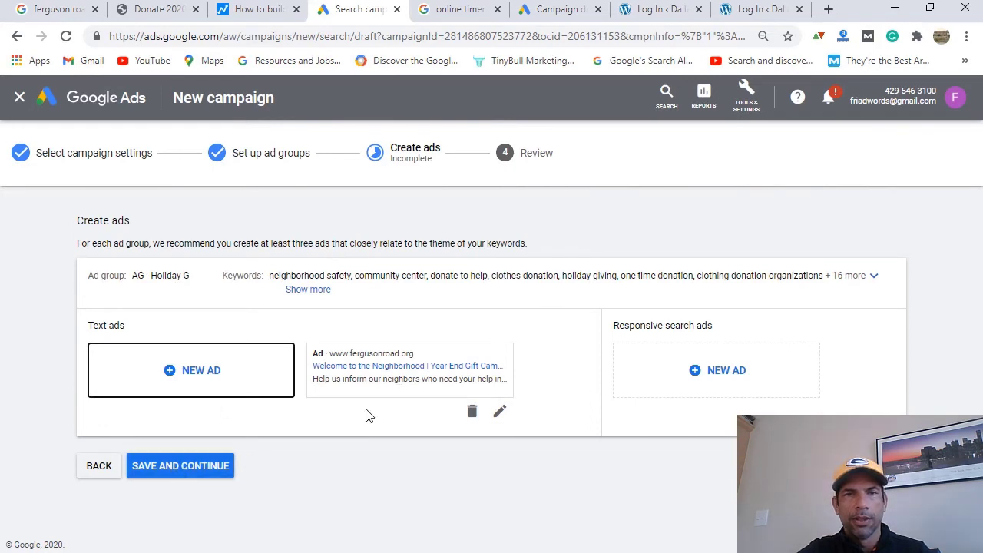
click(155, 472)
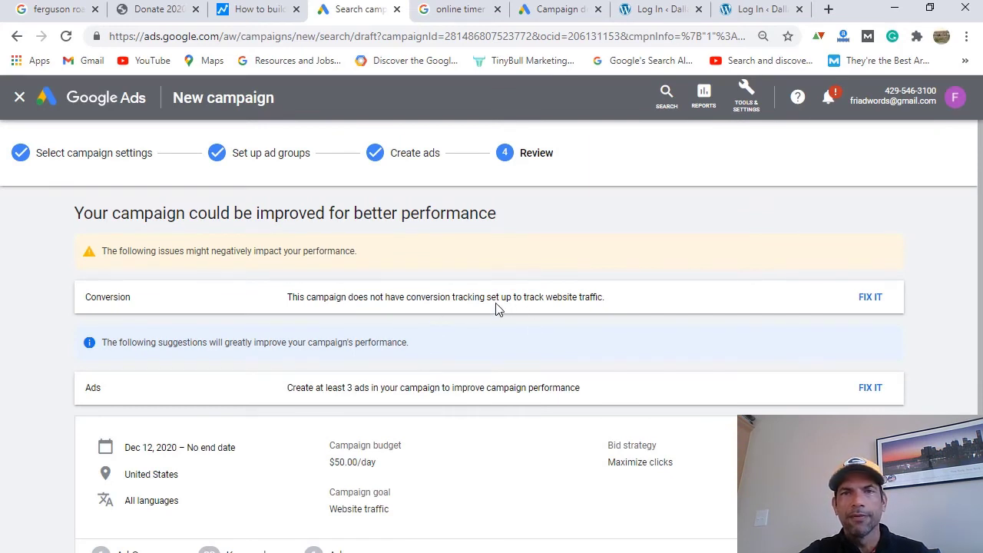
scroll(473, 336, down, 1)
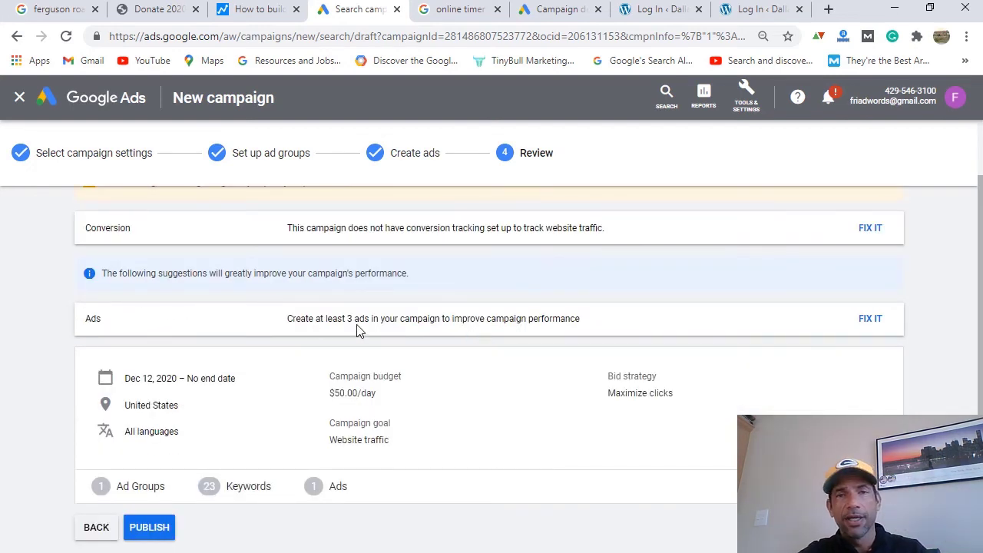
Step: Check the campaign summary with its budget, goal, bid strategy and improvement suggestions, and publish the campaign
scroll(463, 367, down, 1)
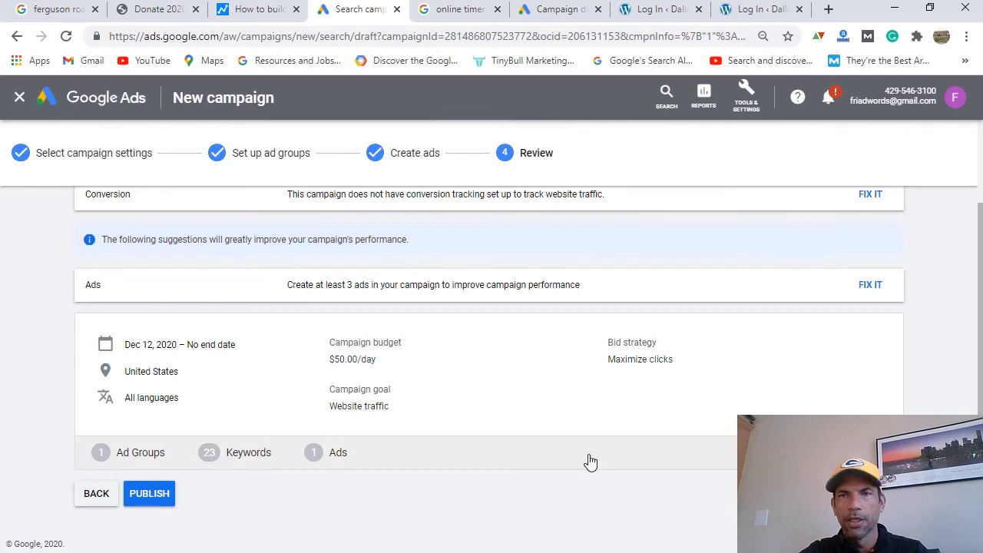
scroll(588, 460, up, 2)
scroll(538, 413, down, 2)
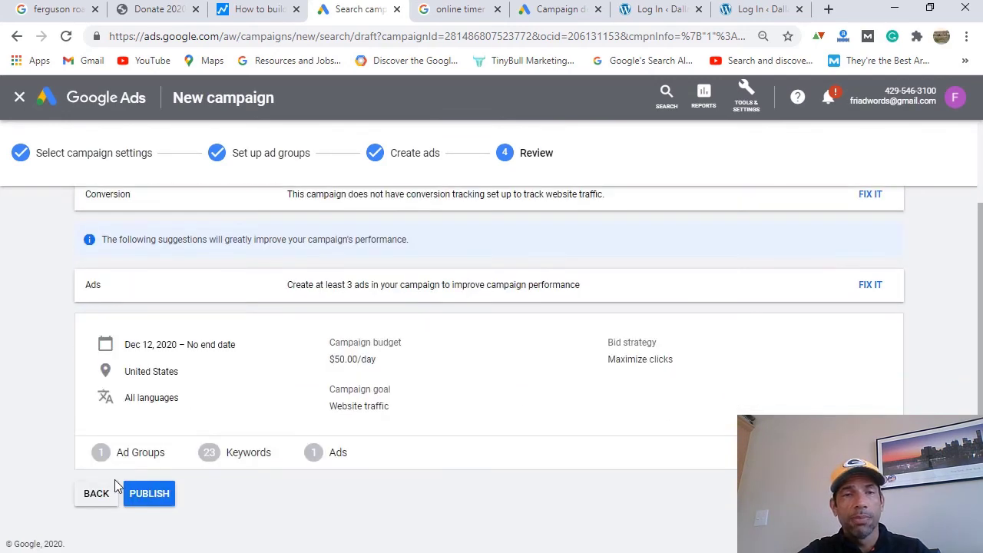
click(125, 486)
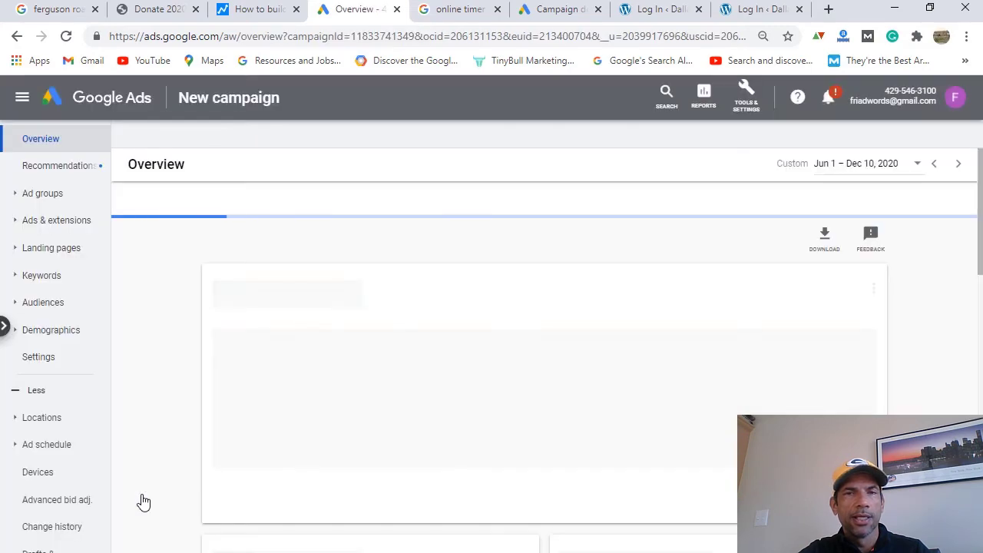
Step: Look over the published campaign's overview, and open Website traffic-Holiday-Giving from the list of all campaigns
scroll(490, 440, down, 3)
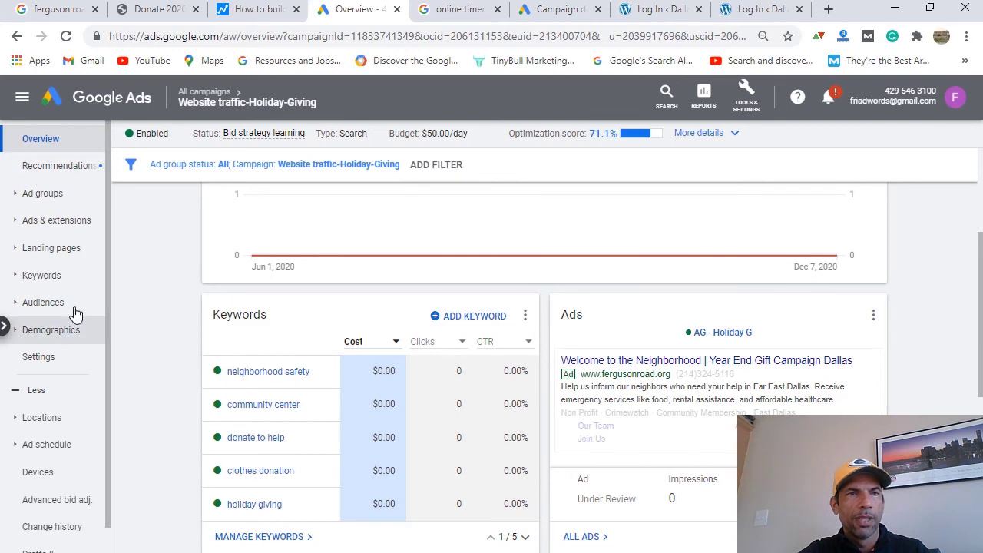
mouse_move(215, 92)
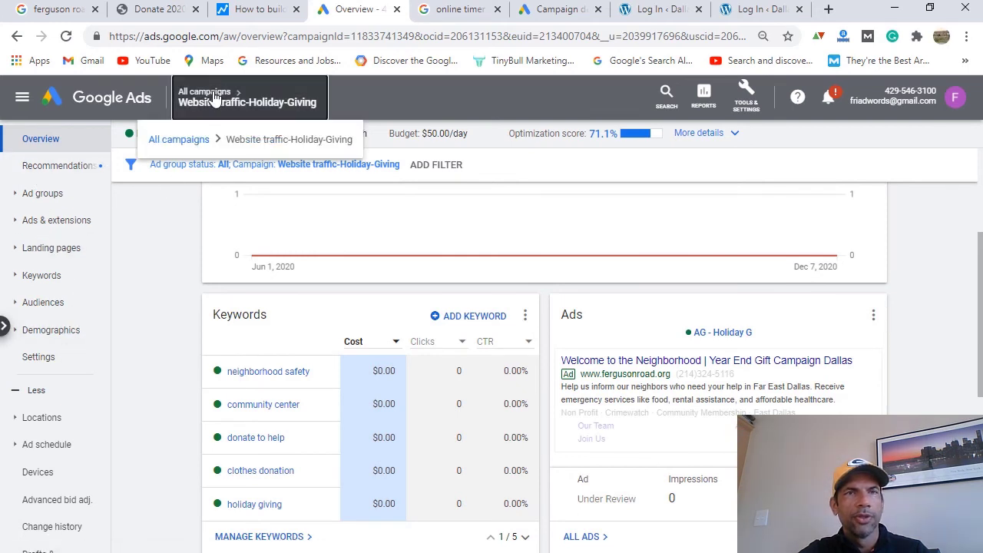
click(185, 141)
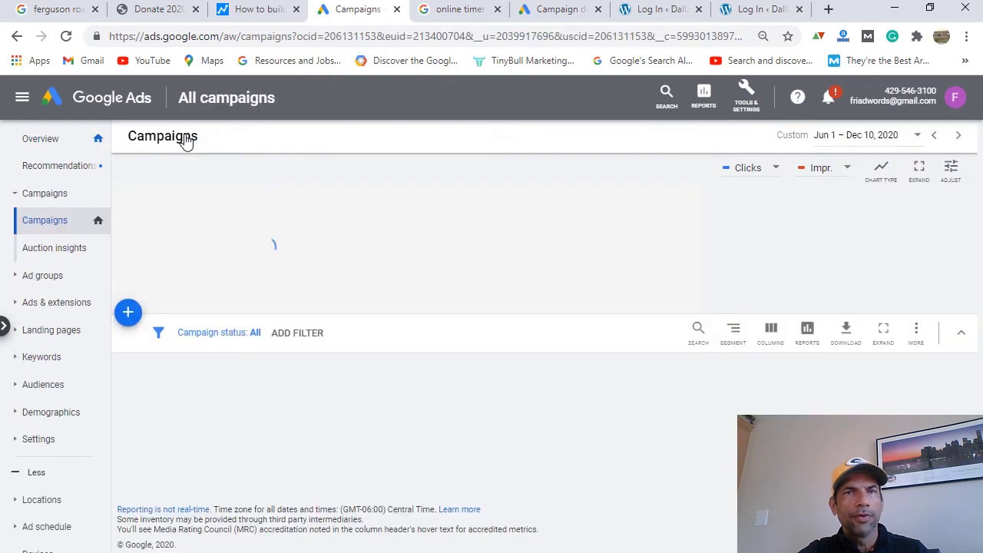
scroll(323, 361, down, 2)
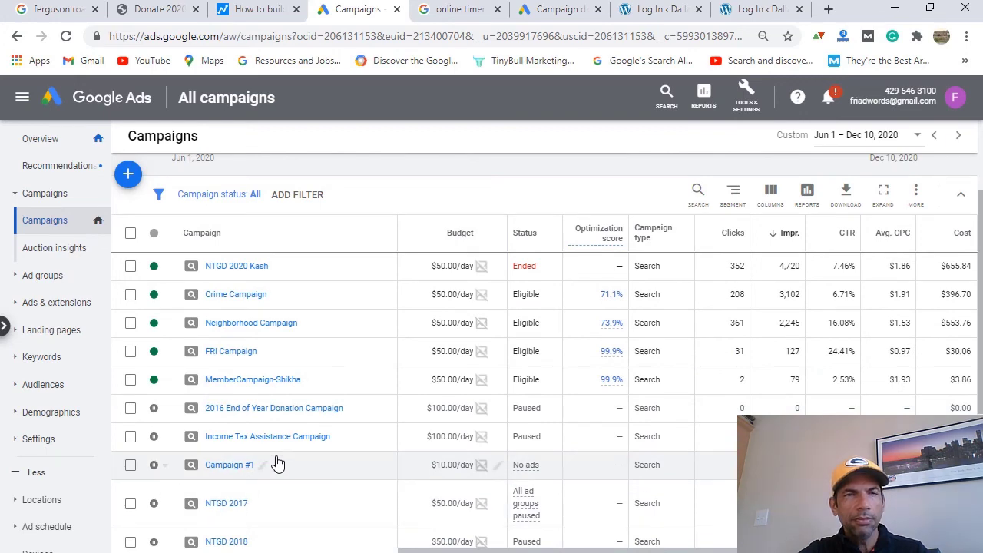
scroll(290, 358, down, 2)
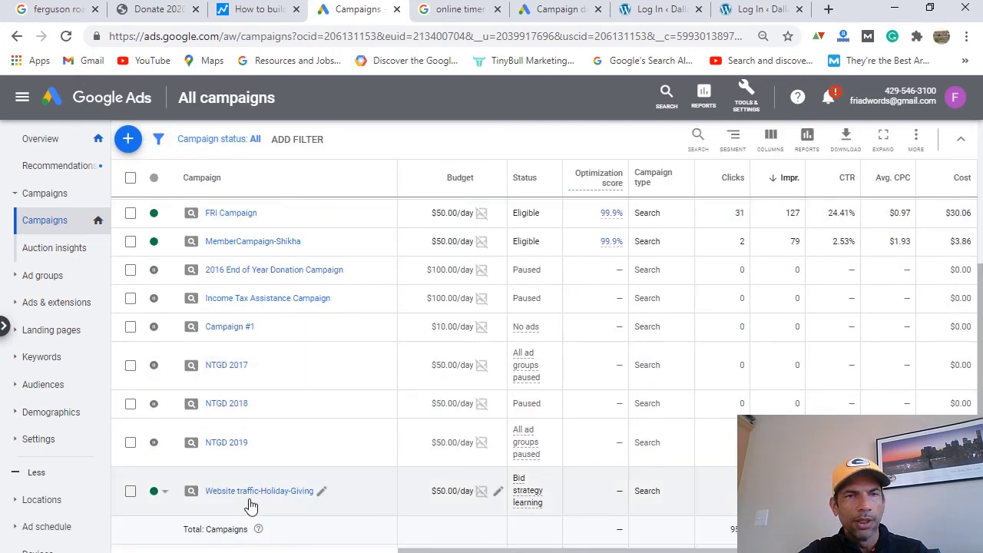
click(247, 492)
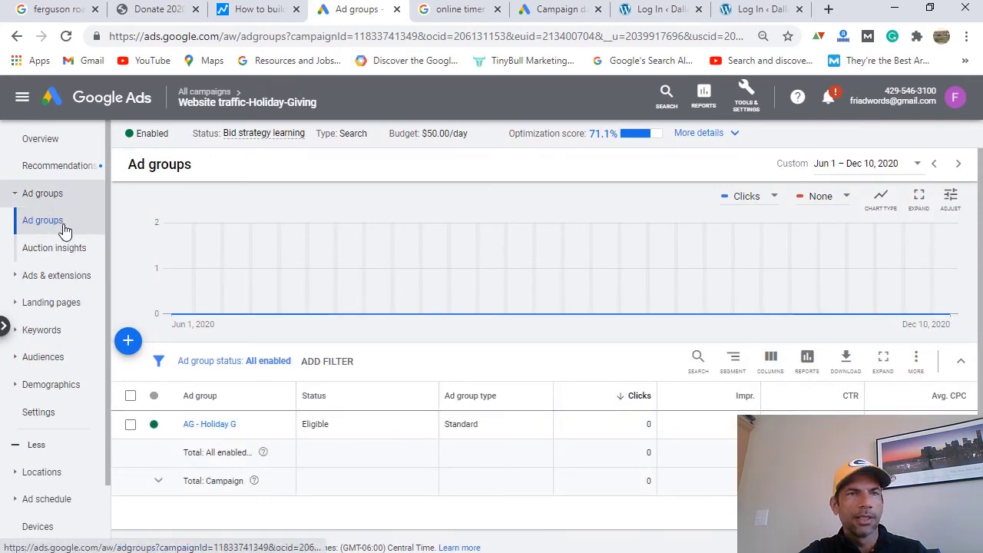
Step: Open the AG - Holiday G ad group and review its search keywords
click(215, 423)
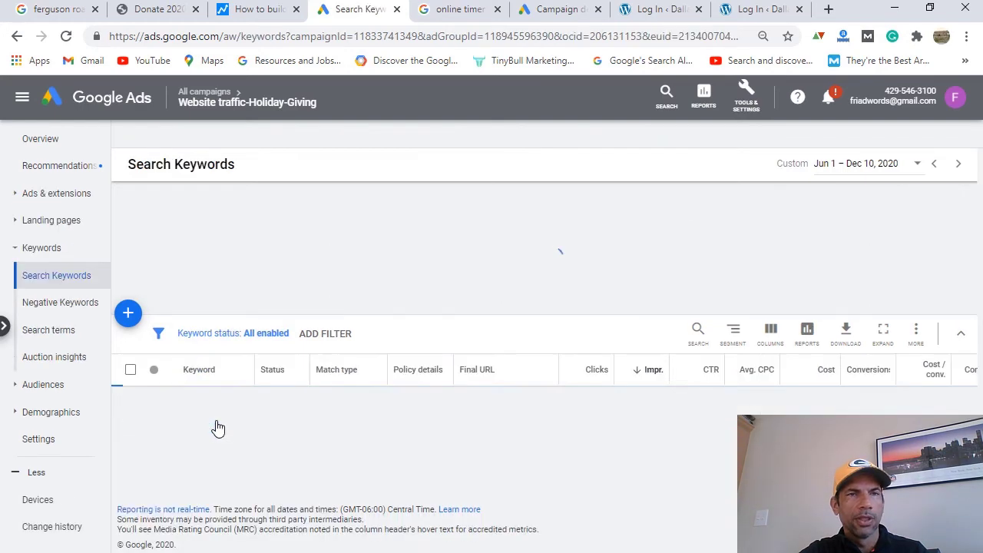
scroll(435, 391, down, 3)
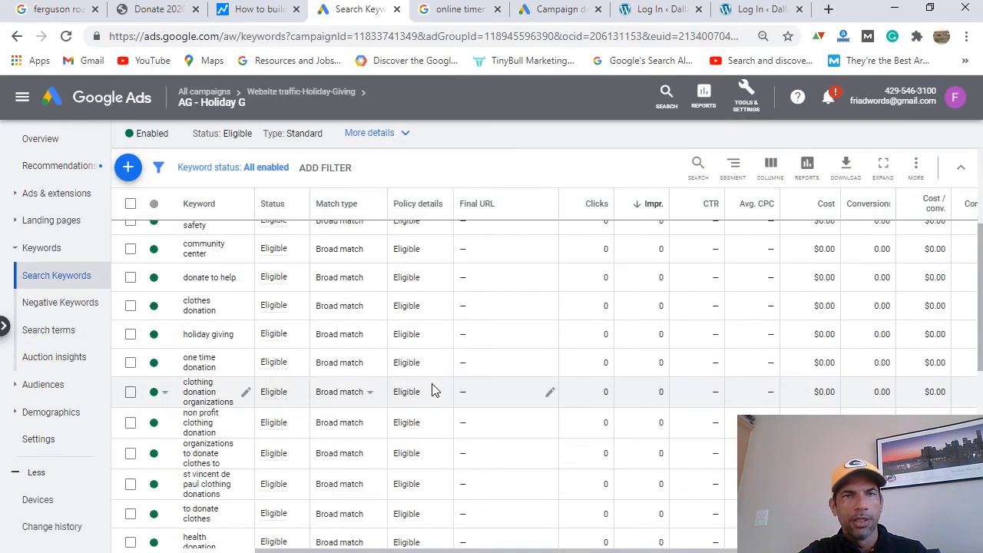
scroll(430, 390, up, 5)
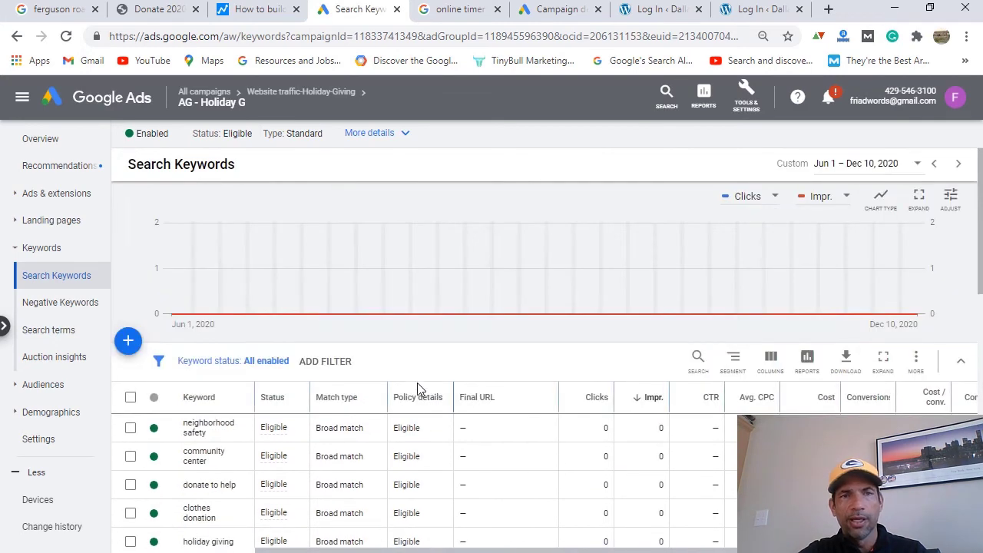
Step: Display the ads of the AG - Holiday G ad group and check the expanded text ad's status
click(14, 193)
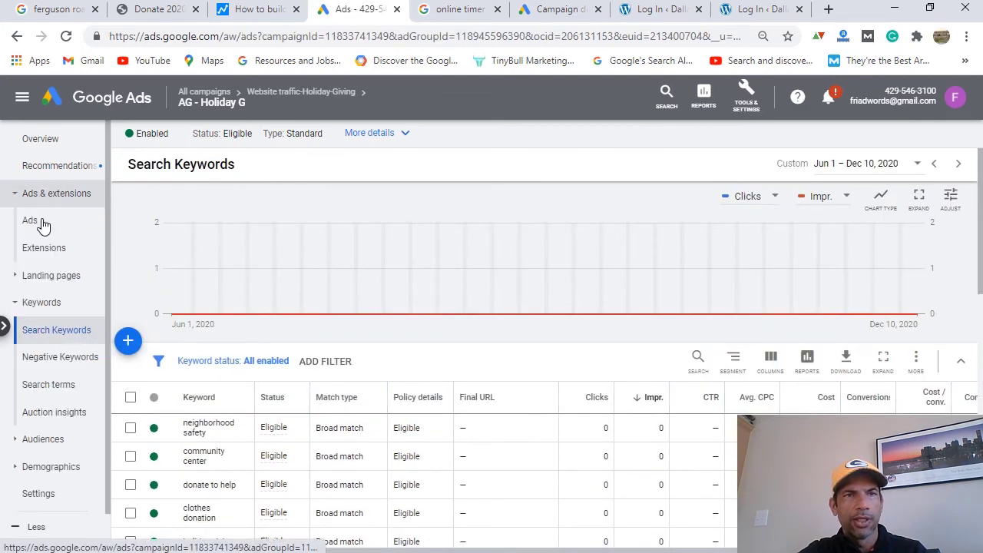
scroll(527, 450, down, 3)
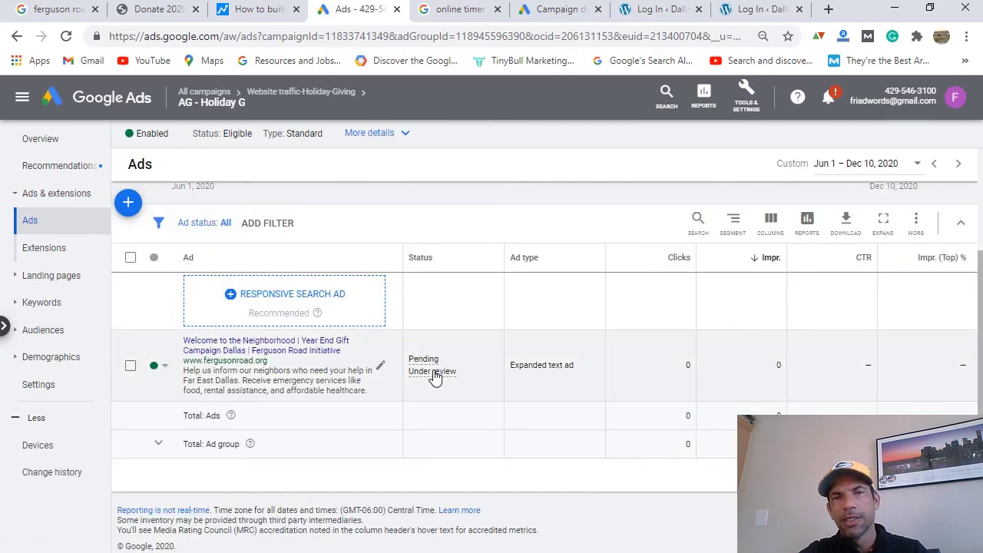
mouse_move(438, 381)
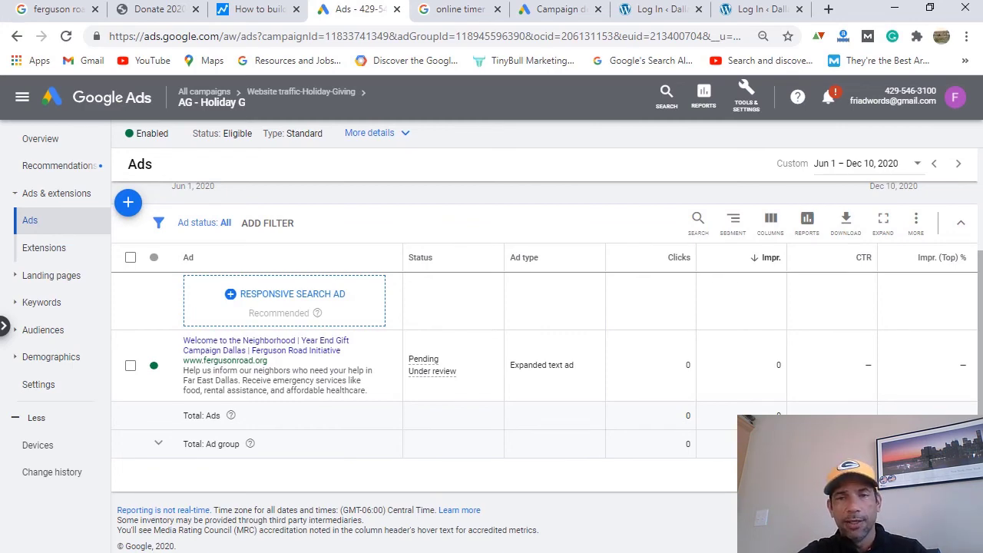
Step: Switch to the PowerPoint presentation, select the campaign, ad group and keywords points on slide 4, and show the closing contact slide
key(alt+Tab)
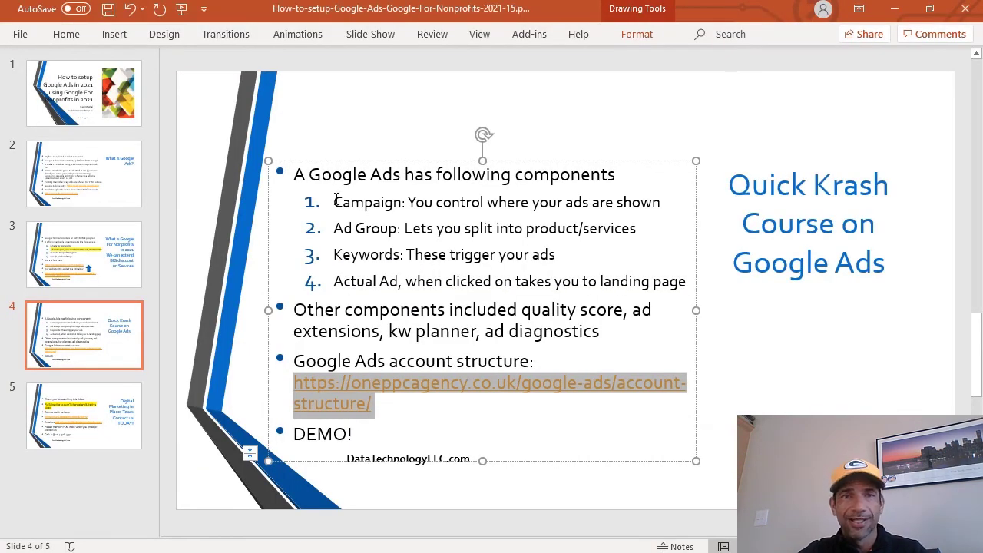
drag(332, 202, 580, 246)
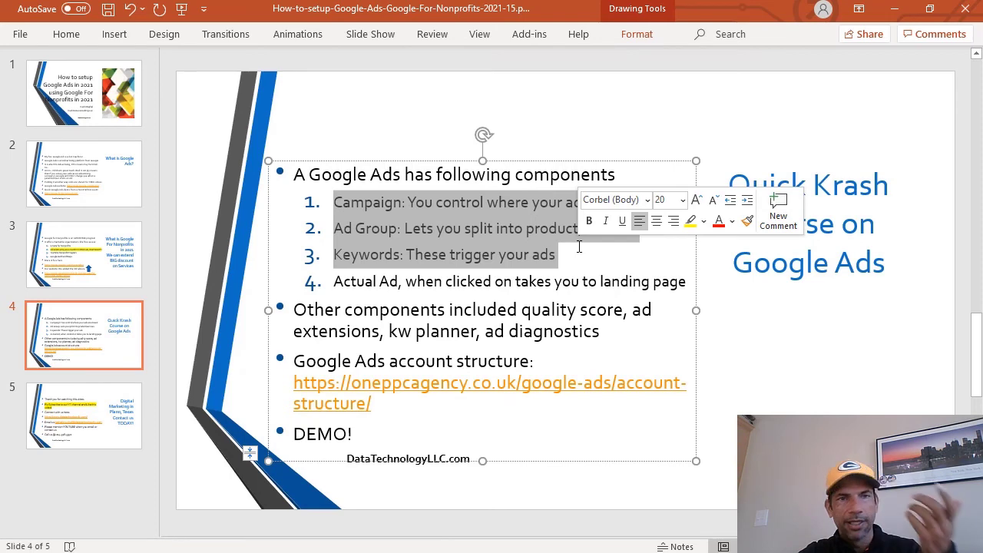
click(98, 435)
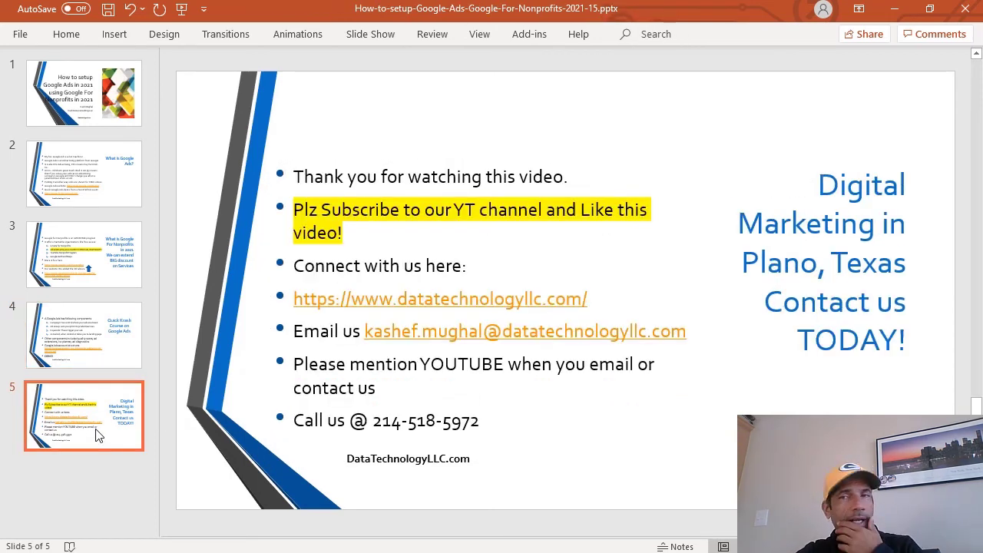